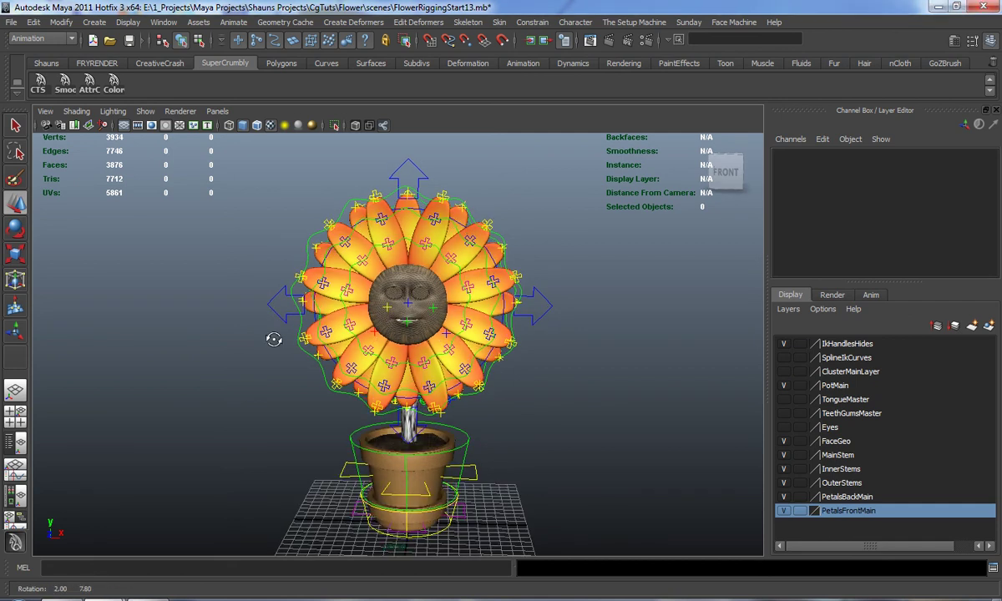
- Examine the petal stretch attributes on the flower head's main control, CC_Flower_Head_Main
{"action": "left_click_drag", "start_coordinate": [326, 325], "coordinate": [376, 324], "text": "alt"}
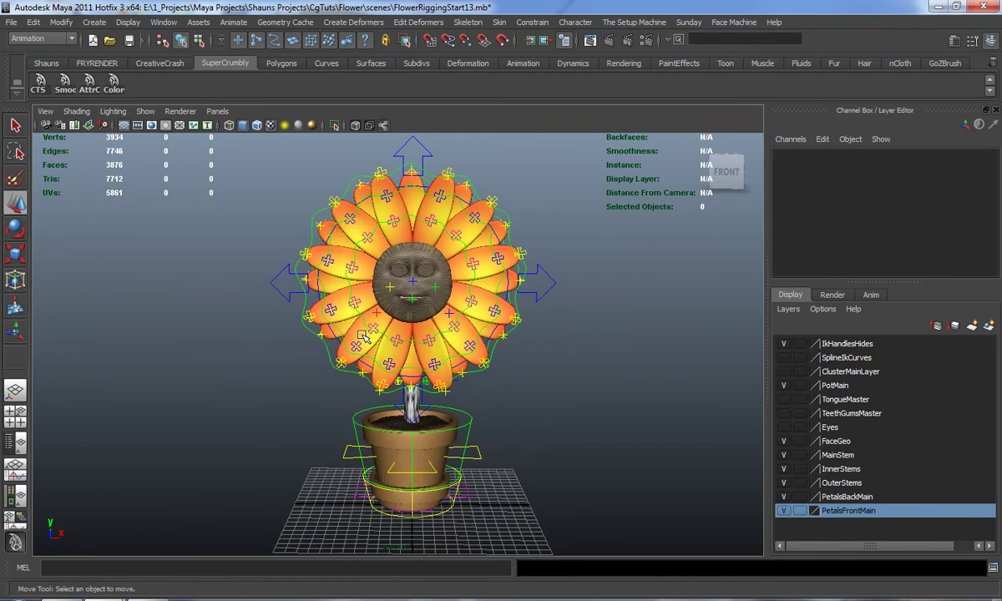
{"action": "left_click", "coordinate": [522, 304]}
{"action": "scroll", "coordinate": [964, 215], "scroll_direction": "down", "scroll_amount": 3}
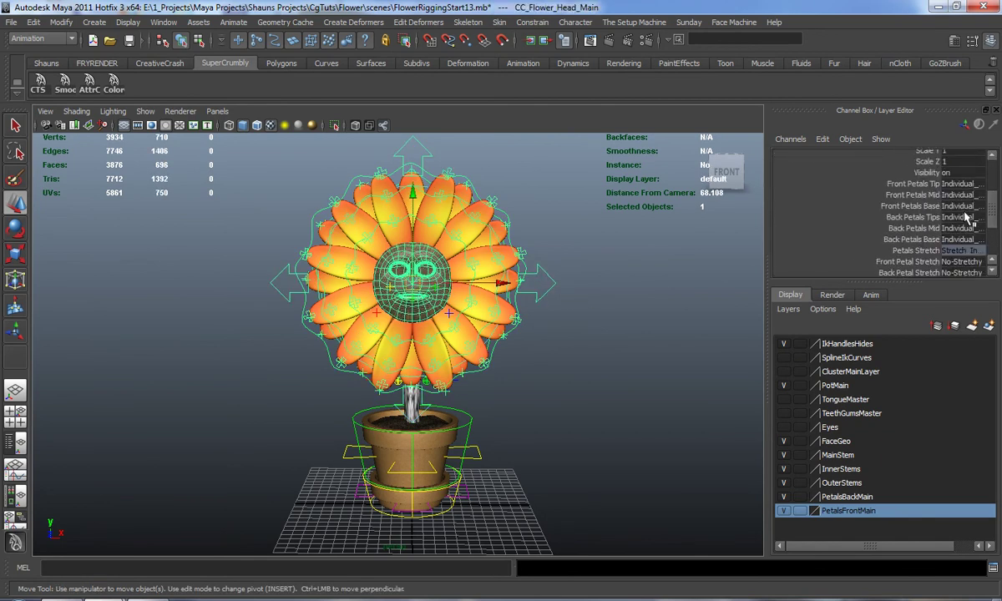
{"action": "left_click_drag", "start_coordinate": [521, 315], "coordinate": [461, 311], "text": "alt"}
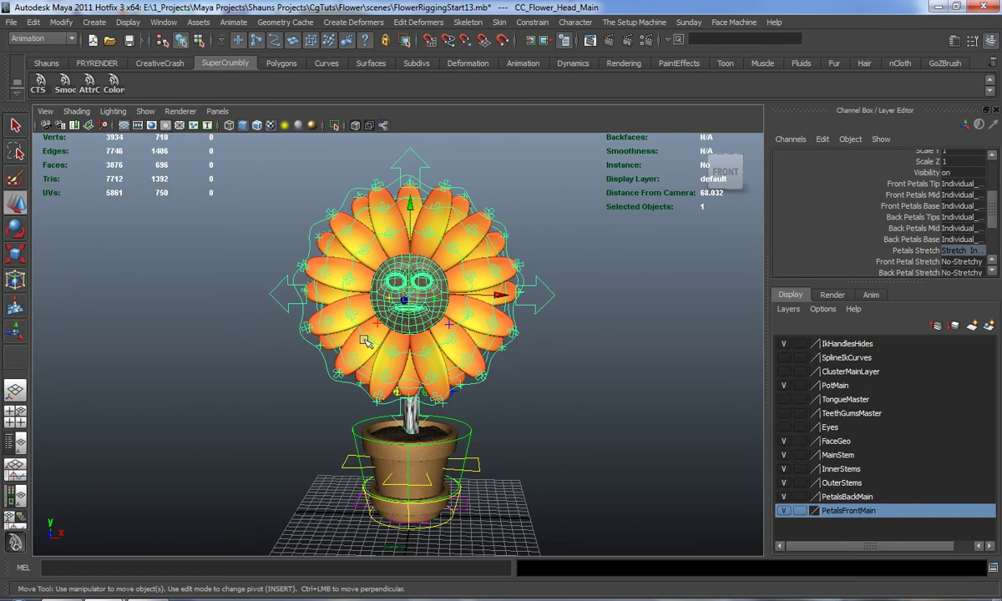
{"action": "mouse_move", "coordinate": [298, 324]}
{"action": "left_mouse_down", "text": "alt"}
{"action": "mouse_move", "coordinate": [331, 279]}
{"action": "mouse_move", "coordinate": [296, 333]}
{"action": "left_mouse_up", "text": "alt"}
{"action": "scroll", "coordinate": [977, 221], "scroll_direction": "down", "scroll_amount": 3}
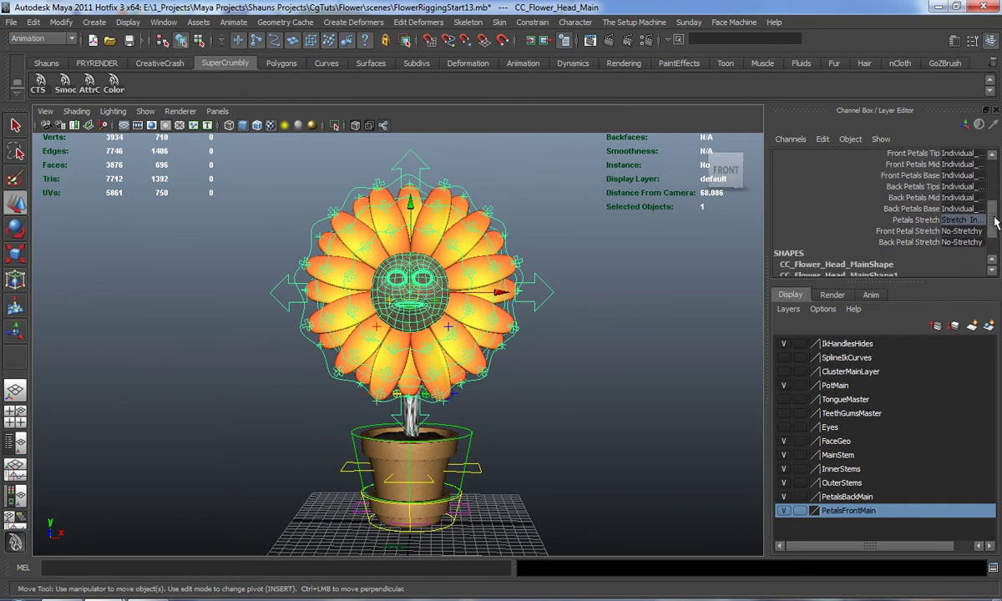
{"action": "left_click_drag", "start_coordinate": [992, 216], "coordinate": [991, 216]}
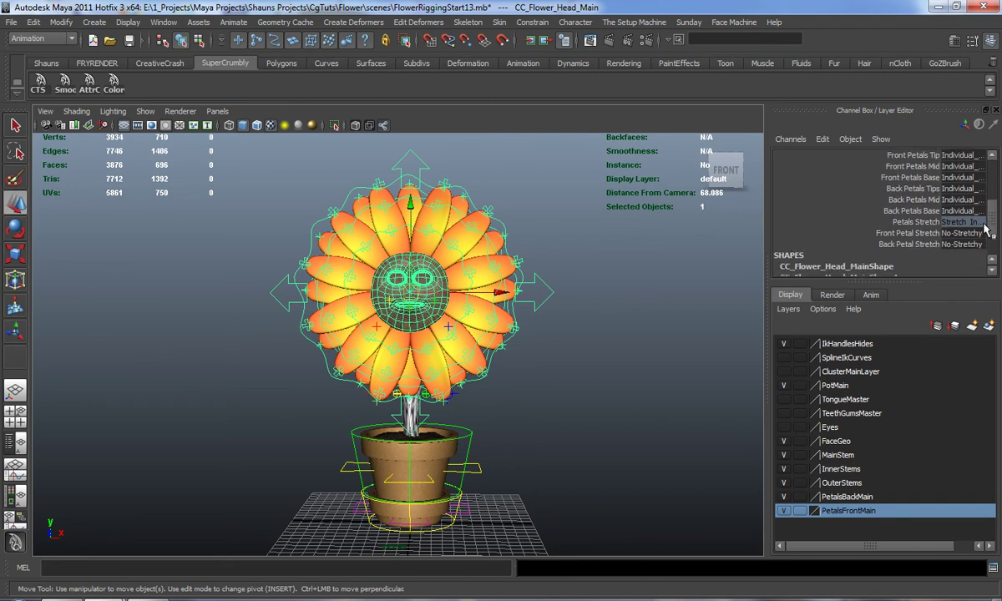
{"action": "scroll", "coordinate": [952, 210], "scroll_direction": "up", "scroll_amount": 1}
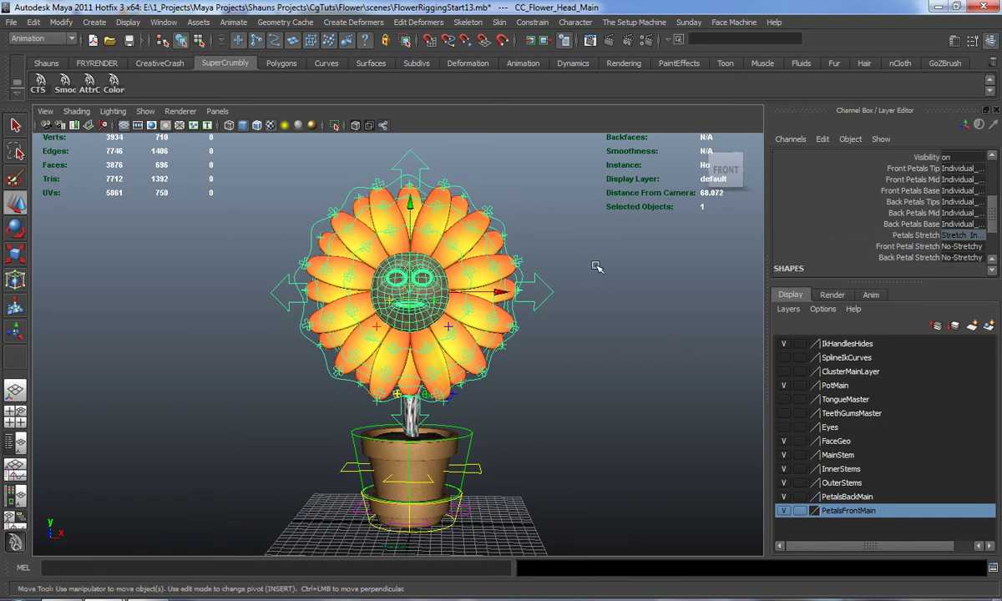
{"action": "left_click", "coordinate": [568, 320]}
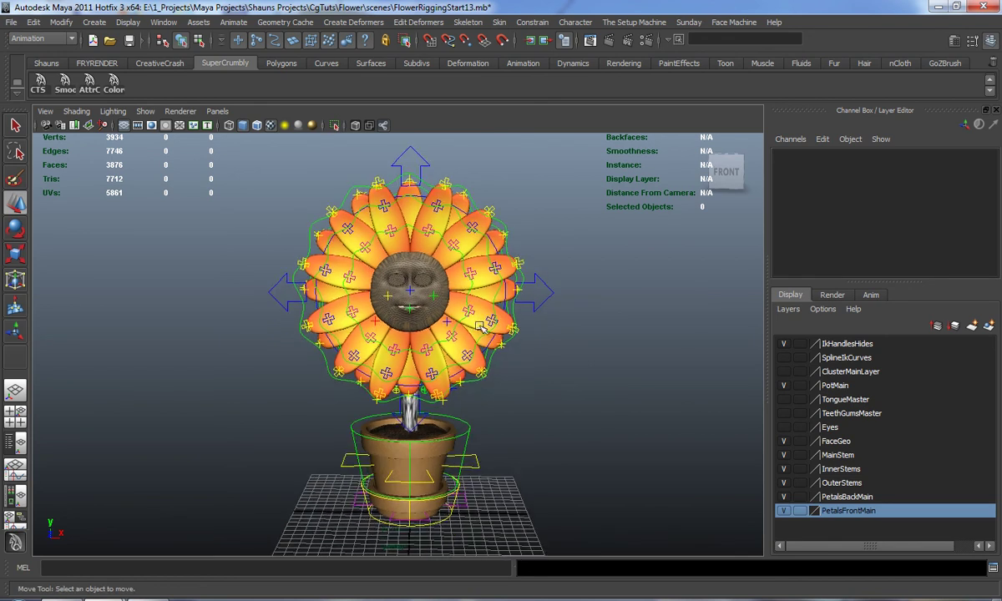
- Load CC_Flower_Head_Main as the output object in the Connection Editor and check its front and back petal stretch attributes
{"action": "left_click", "coordinate": [543, 306]}
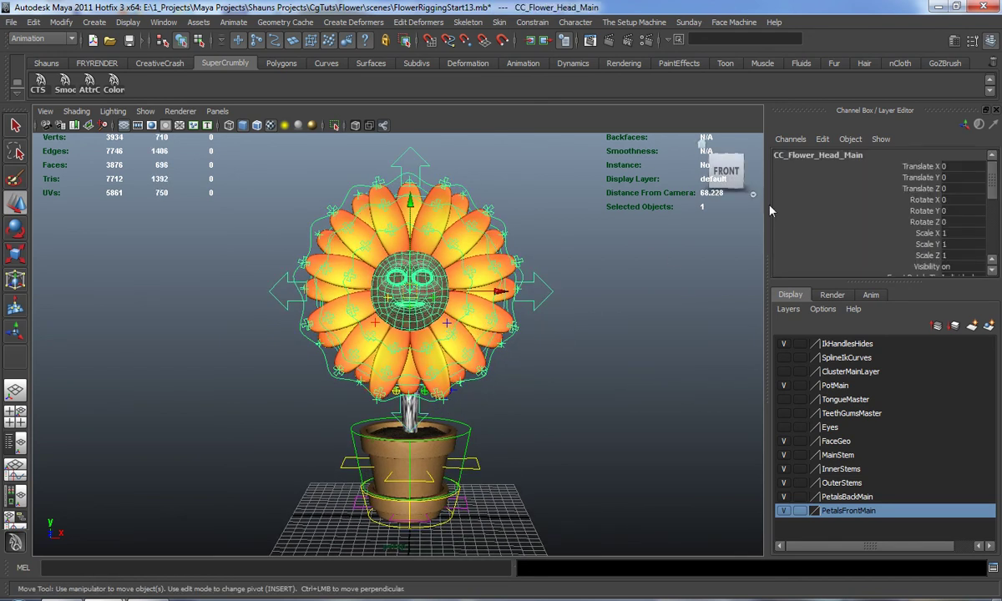
{"action": "left_click", "coordinate": [164, 21]}
{"action": "mouse_move", "coordinate": [250, 42]}
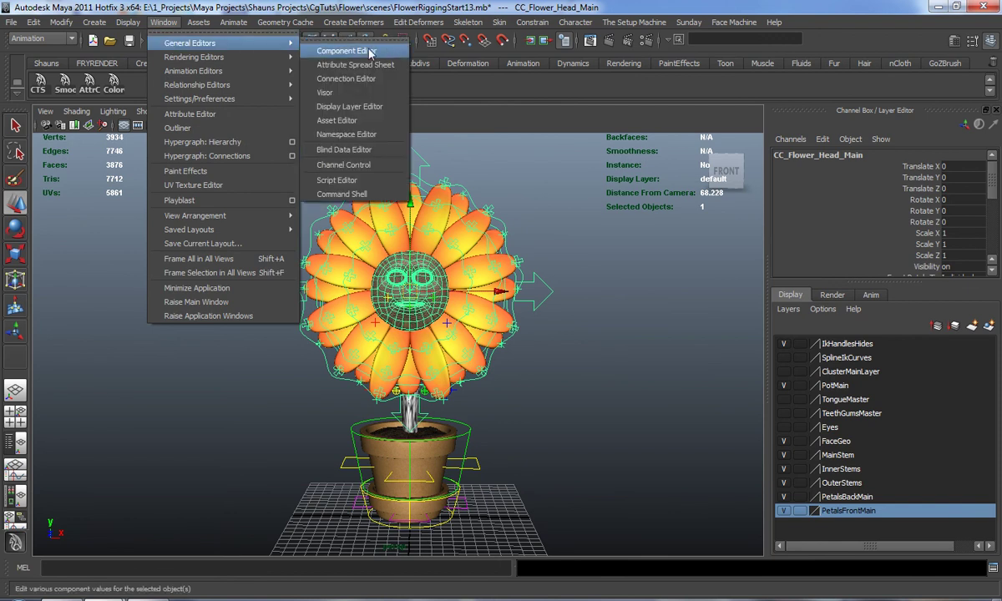
{"action": "left_click", "coordinate": [368, 79]}
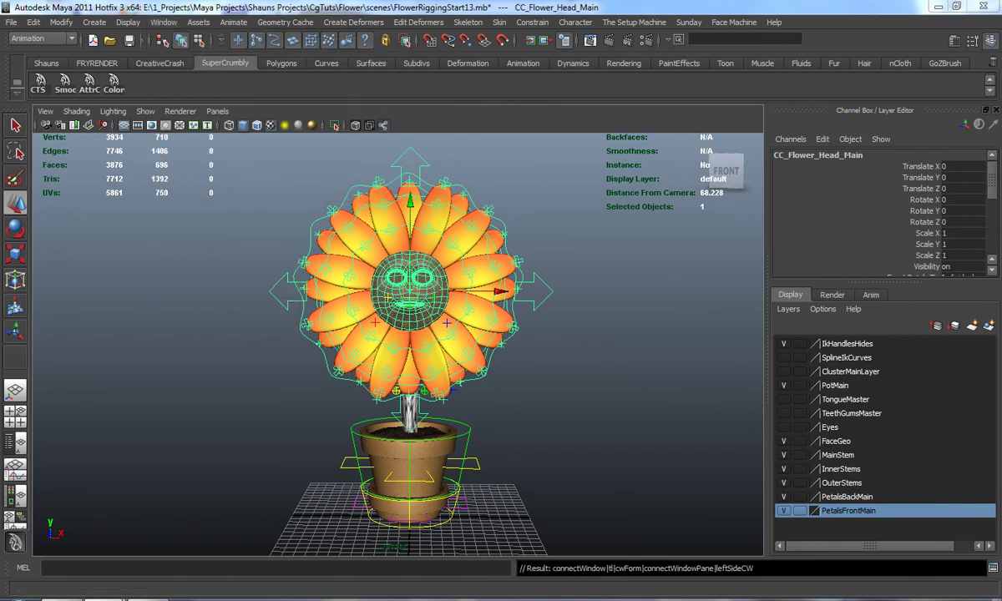
{"action": "left_click_drag", "start_coordinate": [793, 102], "coordinate": [192, 84]}
{"action": "middle_click_drag", "start_coordinate": [561, 279], "coordinate": [698, 296], "text": "alt"}
{"action": "middle_click_drag", "start_coordinate": [565, 335], "coordinate": [596, 330], "text": "alt"}
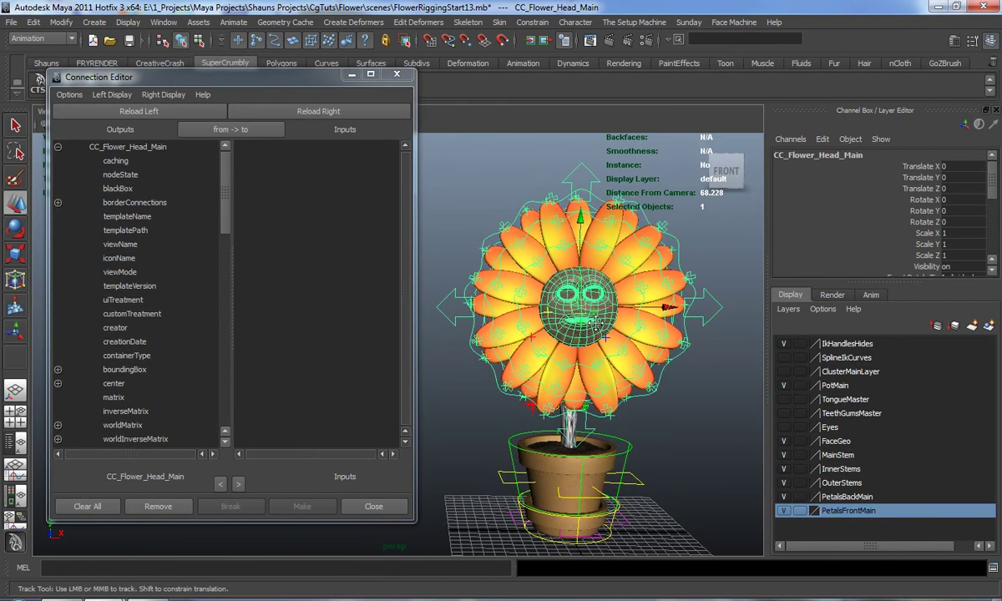
{"action": "left_click_drag", "start_coordinate": [228, 74], "coordinate": [226, 71]}
{"action": "left_click", "coordinate": [166, 109]}
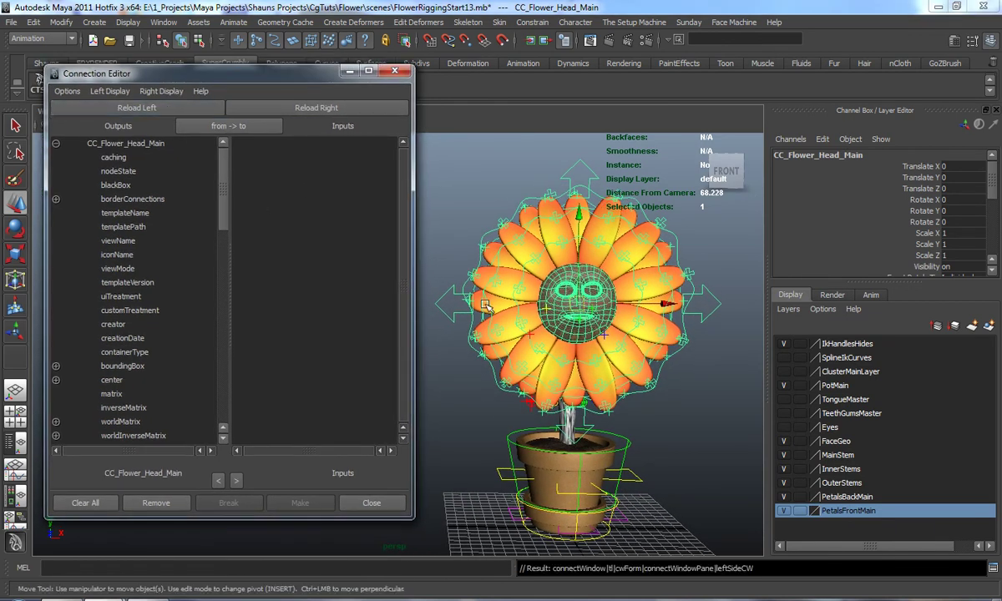
{"action": "scroll", "coordinate": [877, 234], "scroll_direction": "down", "scroll_amount": 6}
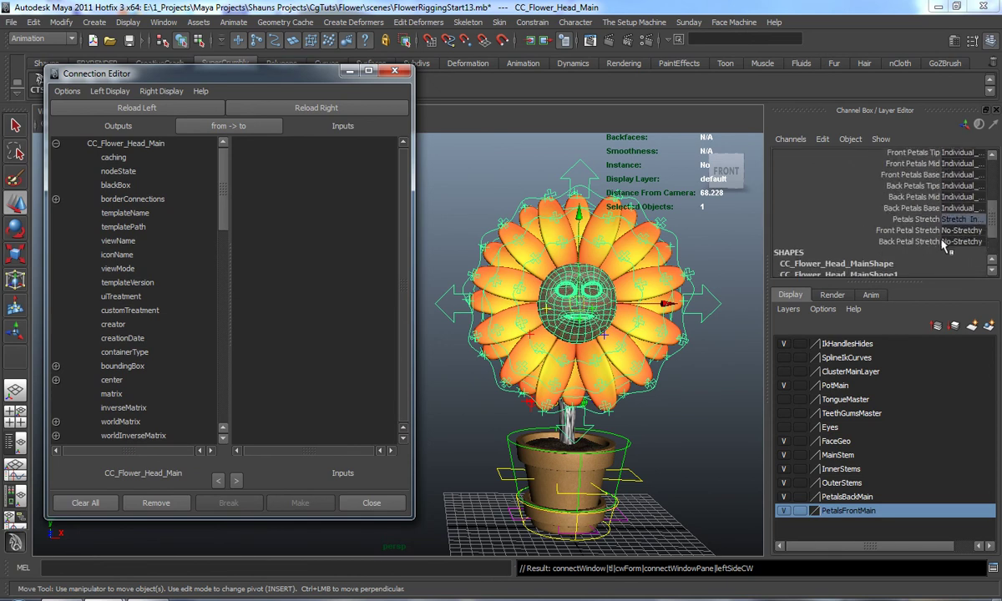
{"action": "scroll", "coordinate": [940, 225], "scroll_direction": "up", "scroll_amount": 1}
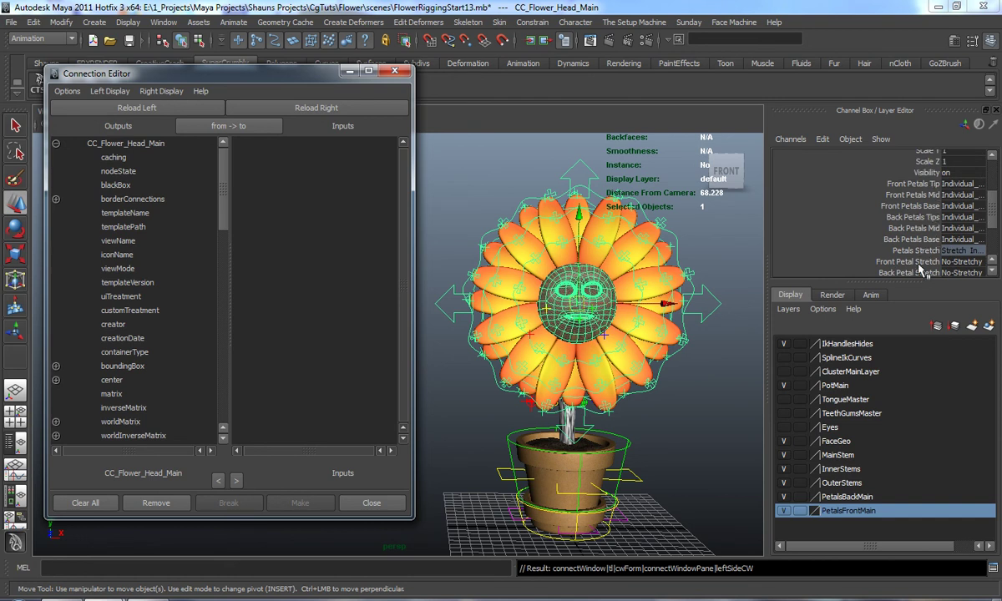
{"action": "scroll", "coordinate": [920, 269], "scroll_direction": "down", "scroll_amount": 1}
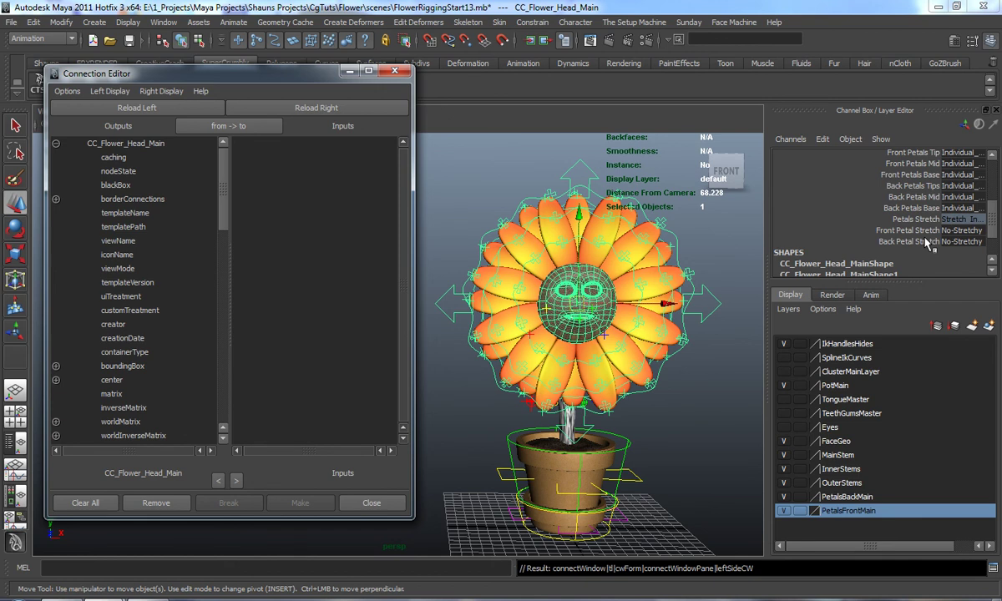
- Hide the PetalsBackMain layer and select the front petal tip controls ikHandle16_anim and ikHandle17_anim
{"action": "left_click", "coordinate": [425, 196]}
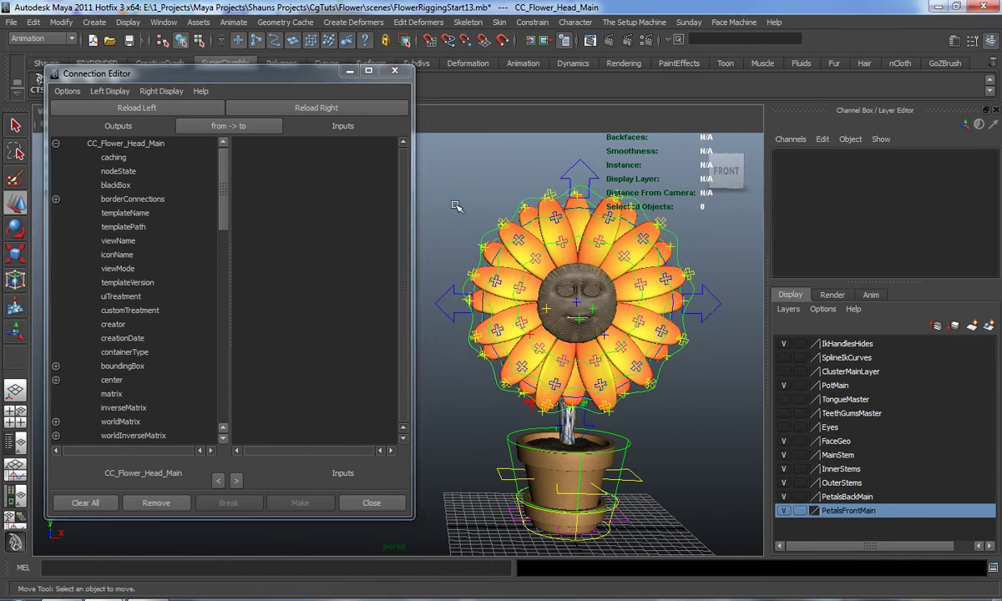
{"action": "left_click", "coordinate": [783, 498]}
{"action": "left_click_drag", "start_coordinate": [586, 337], "coordinate": [539, 368], "text": "alt"}
{"action": "right_click_drag", "start_coordinate": [539, 367], "coordinate": [520, 377], "text": "alt"}
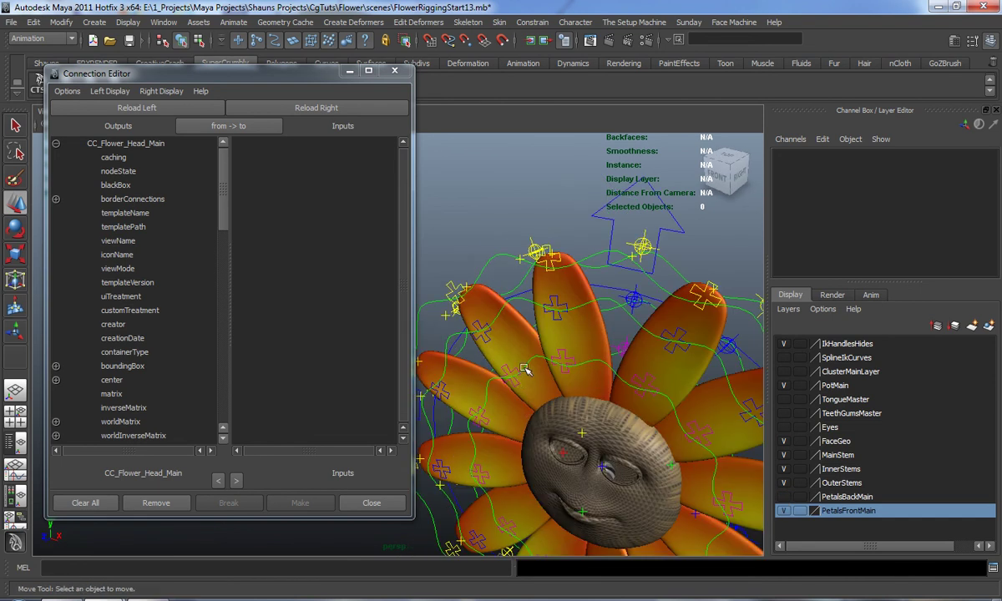
{"action": "scroll", "coordinate": [519, 377], "scroll_direction": "up", "scroll_amount": 6}
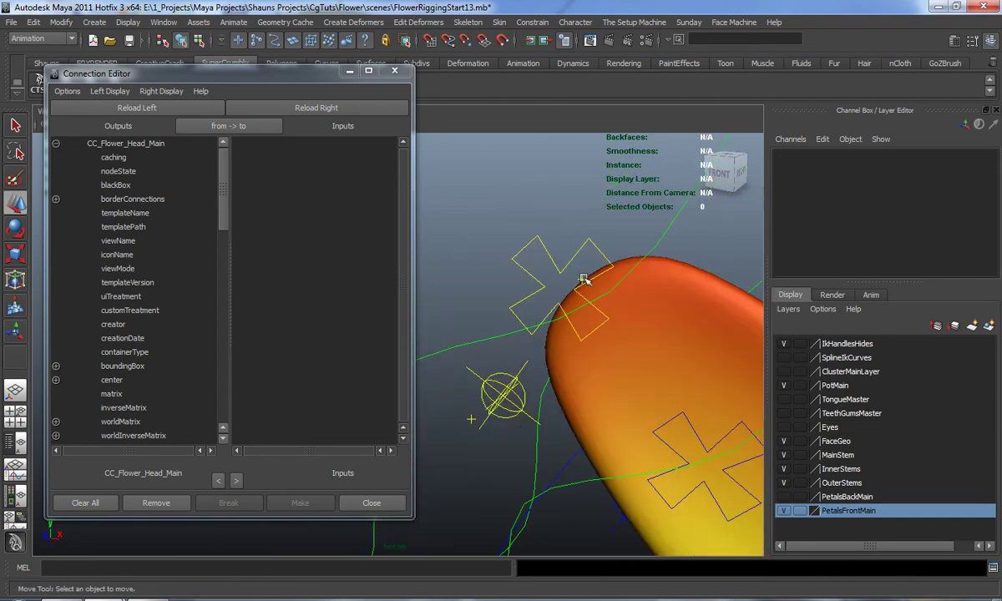
{"action": "left_click", "coordinate": [583, 278]}
{"action": "scroll", "coordinate": [551, 280], "scroll_direction": "down", "scroll_amount": 6}
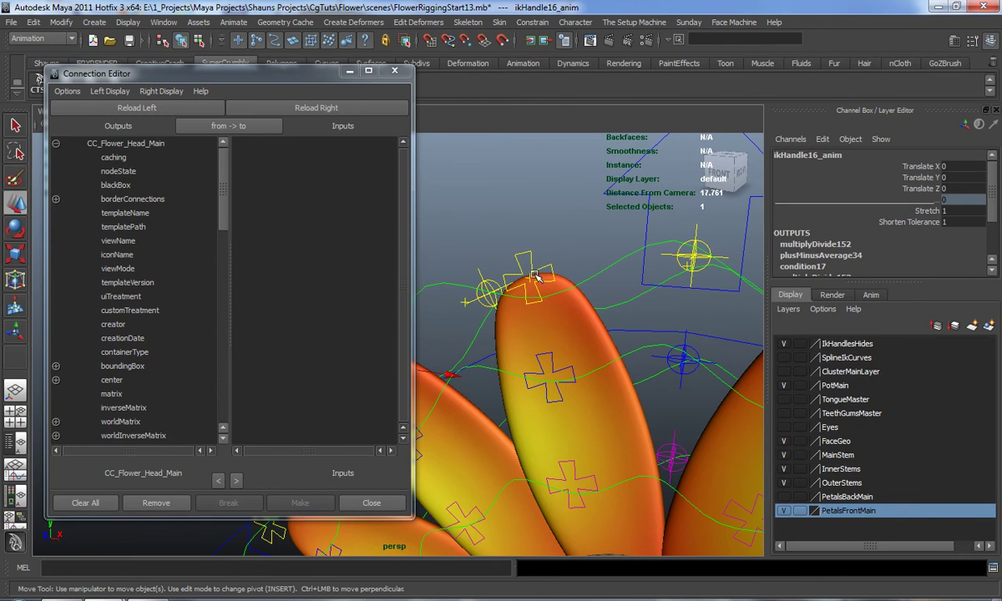
{"action": "left_click", "coordinate": [529, 276], "text": "shift"}
- Add the front petal tip controls ikHandle6_anim and ikHandle7_anim to the selection
{"action": "scroll", "coordinate": [586, 380], "scroll_direction": "down", "scroll_amount": 3}
{"action": "middle_click_drag", "start_coordinate": [586, 380], "coordinate": [436, 340], "text": "alt"}
{"action": "scroll", "coordinate": [543, 332], "scroll_direction": "up", "scroll_amount": 3}
{"action": "middle_click_drag", "start_coordinate": [543, 332], "coordinate": [434, 390], "text": "alt"}
{"action": "scroll", "coordinate": [520, 347], "scroll_direction": "up", "scroll_amount": 4}
{"action": "left_click_drag", "start_coordinate": [598, 284], "coordinate": [463, 310], "text": "alt"}
{"action": "left_click_drag", "start_coordinate": [261, 83], "coordinate": [1001, 148]}
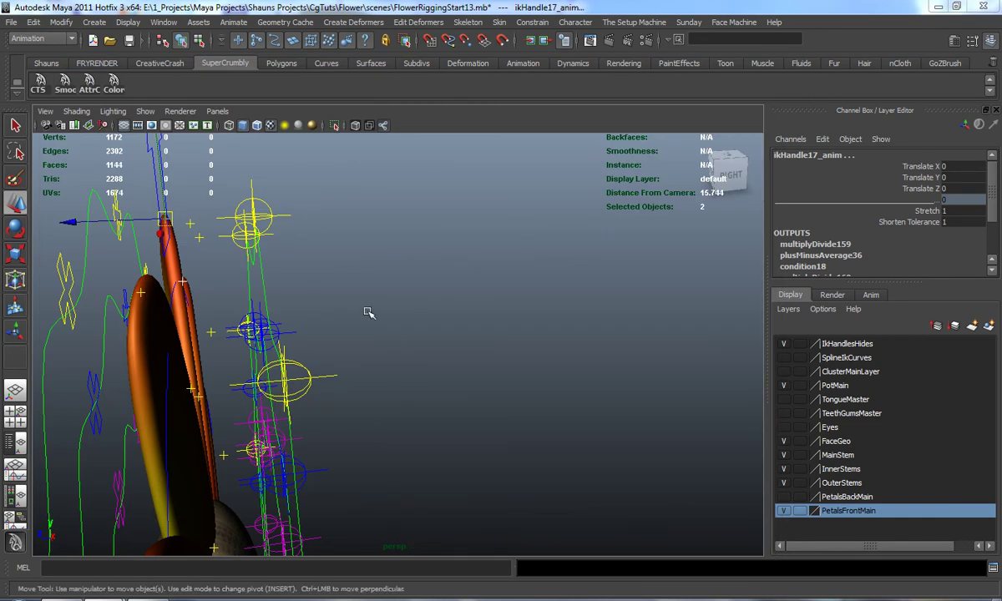
{"action": "left_click_drag", "start_coordinate": [409, 310], "coordinate": [192, 302], "text": "alt"}
{"action": "scroll", "coordinate": [657, 383], "scroll_direction": "up", "scroll_amount": 4}
{"action": "middle_click_drag", "start_coordinate": [192, 302], "coordinate": [334, 301], "text": "alt"}
{"action": "scroll", "coordinate": [393, 248], "scroll_direction": "up", "scroll_amount": 2}
{"action": "left_click_drag", "start_coordinate": [434, 275], "coordinate": [311, 276], "text": "alt"}
{"action": "left_click", "coordinate": [394, 182], "text": "shift"}
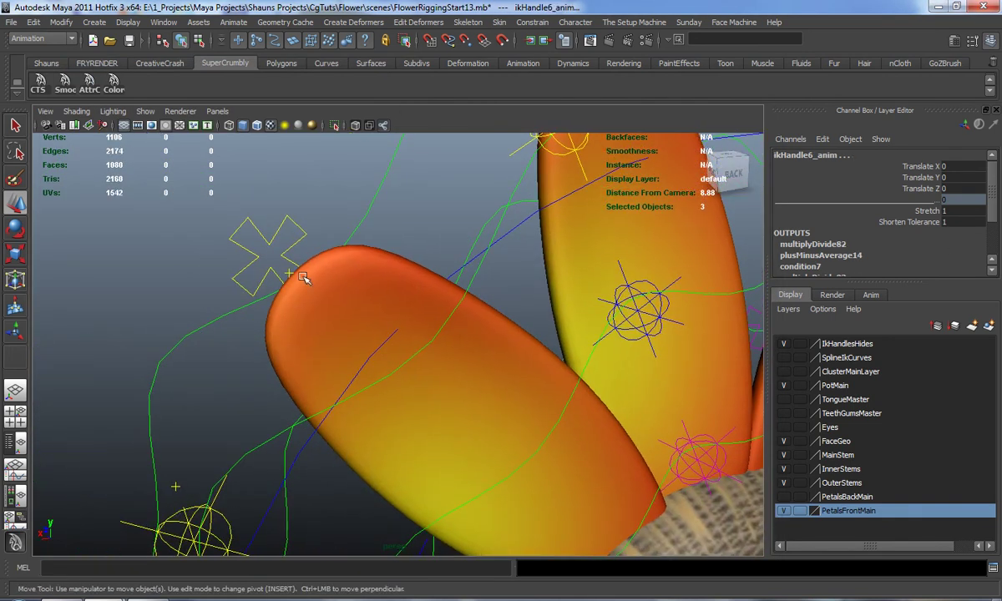
{"action": "left_click", "coordinate": [289, 274], "text": "shift"}
- Add the next three front petal tip controls, through ikHandle10_anim, to the selection
{"action": "scroll", "coordinate": [342, 392], "scroll_direction": "down", "scroll_amount": 5}
{"action": "middle_click_drag", "start_coordinate": [346, 405], "coordinate": [353, 235], "text": "alt"}
{"action": "scroll", "coordinate": [351, 250], "scroll_direction": "up", "scroll_amount": 5}
{"action": "left_click_drag", "start_coordinate": [349, 264], "coordinate": [369, 266], "text": "alt"}
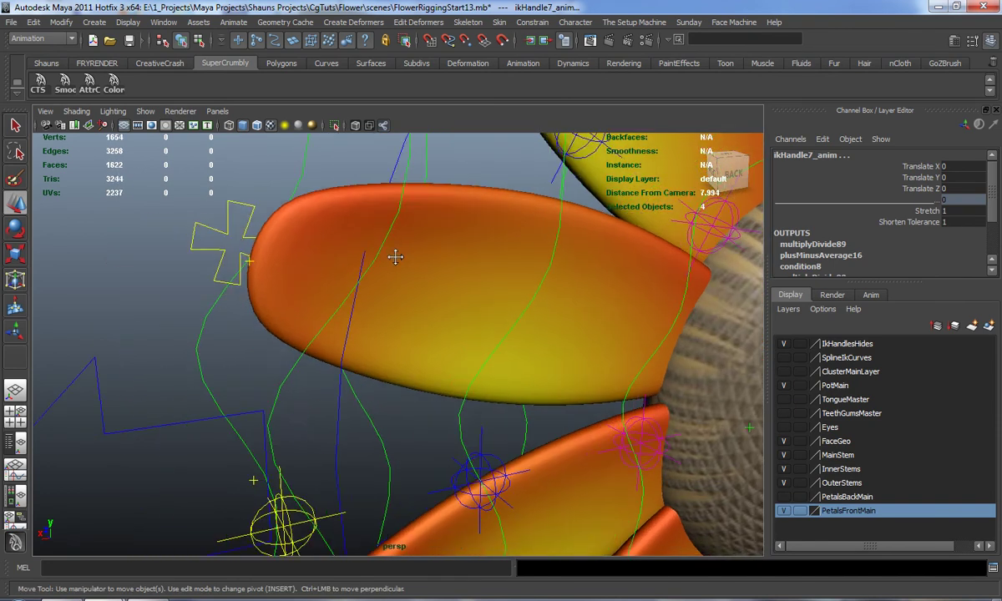
{"action": "left_click", "coordinate": [254, 264], "text": "shift"}
{"action": "left_click_drag", "start_coordinate": [307, 316], "coordinate": [355, 377], "text": "alt"}
{"action": "left_click", "coordinate": [296, 359], "text": "shift"}
{"action": "left_click_drag", "start_coordinate": [296, 359], "coordinate": [347, 269], "text": "alt"}
{"action": "left_click", "coordinate": [323, 311], "text": "shift"}
- Add the three tip controls of the lower front petals, through ikHandle13_anim, to the selection
{"action": "left_click_drag", "start_coordinate": [323, 311], "coordinate": [332, 250], "text": "alt"}
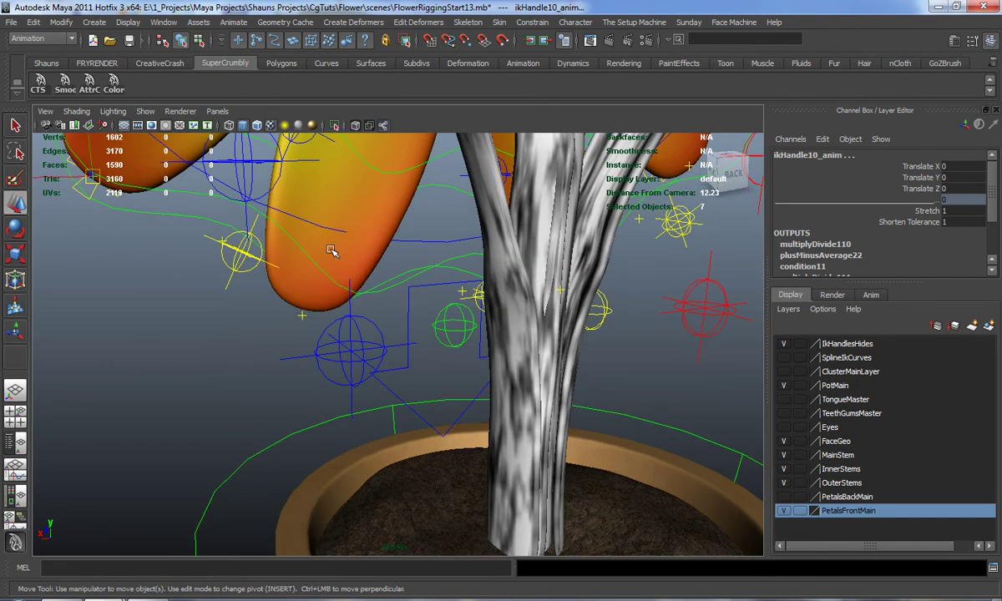
{"action": "left_click", "coordinate": [302, 317], "text": "shift"}
{"action": "left_click_drag", "start_coordinate": [301, 318], "coordinate": [544, 386], "text": "alt"}
{"action": "left_click_drag", "start_coordinate": [580, 350], "coordinate": [520, 373], "text": "alt"}
{"action": "left_click", "coordinate": [498, 374], "text": "shift"}
{"action": "left_click", "coordinate": [522, 370], "text": "shift"}
- Add the last two front petal tip controls, ending with ikHandle15_anim, to complete the selection of twelve
{"action": "right_click_drag", "start_coordinate": [522, 370], "coordinate": [582, 273], "text": "alt"}
{"action": "middle_click_drag", "start_coordinate": [582, 273], "coordinate": [505, 398], "text": "alt"}
{"action": "right_click_drag", "start_coordinate": [505, 399], "coordinate": [510, 388], "text": "alt"}
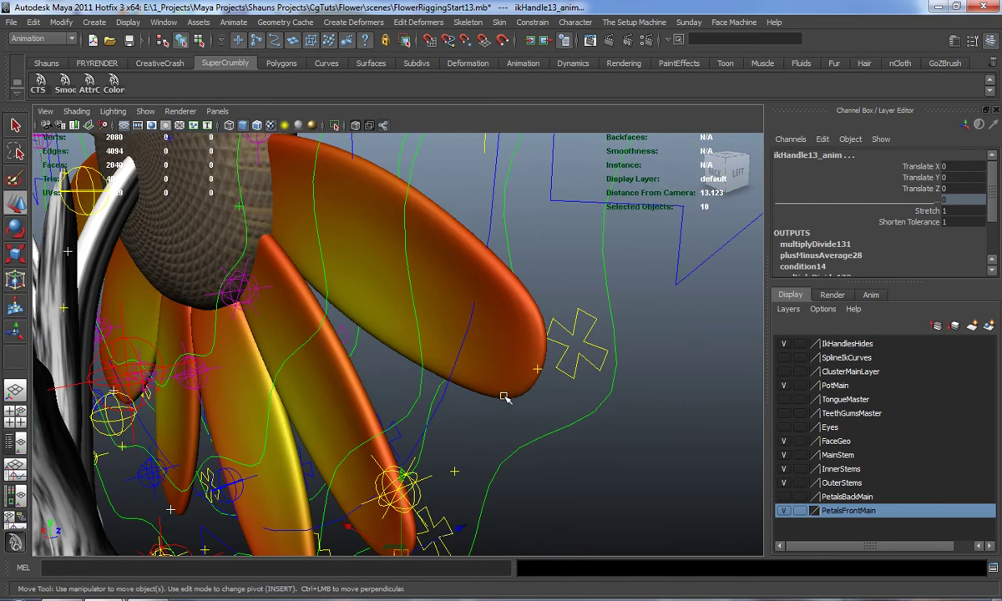
{"action": "left_click", "coordinate": [539, 372], "text": "shift"}
{"action": "left_click_drag", "start_coordinate": [540, 372], "coordinate": [445, 333], "text": "alt"}
{"action": "left_click", "coordinate": [452, 344], "text": "shift"}
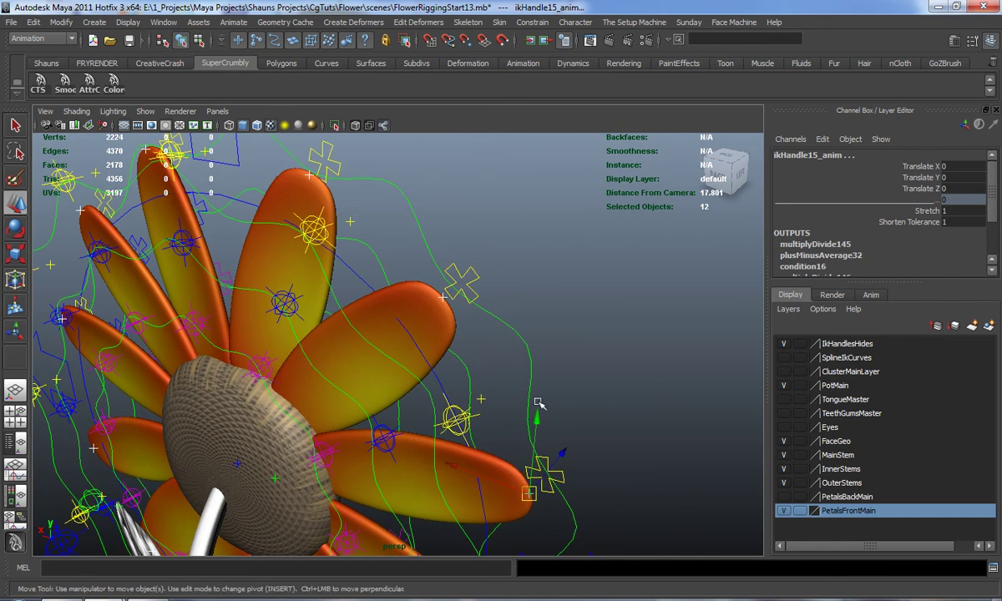
- Test the selected front petal tip controls by moving them together, undoing each move
{"action": "left_click_drag", "start_coordinate": [565, 455], "coordinate": [588, 378]}
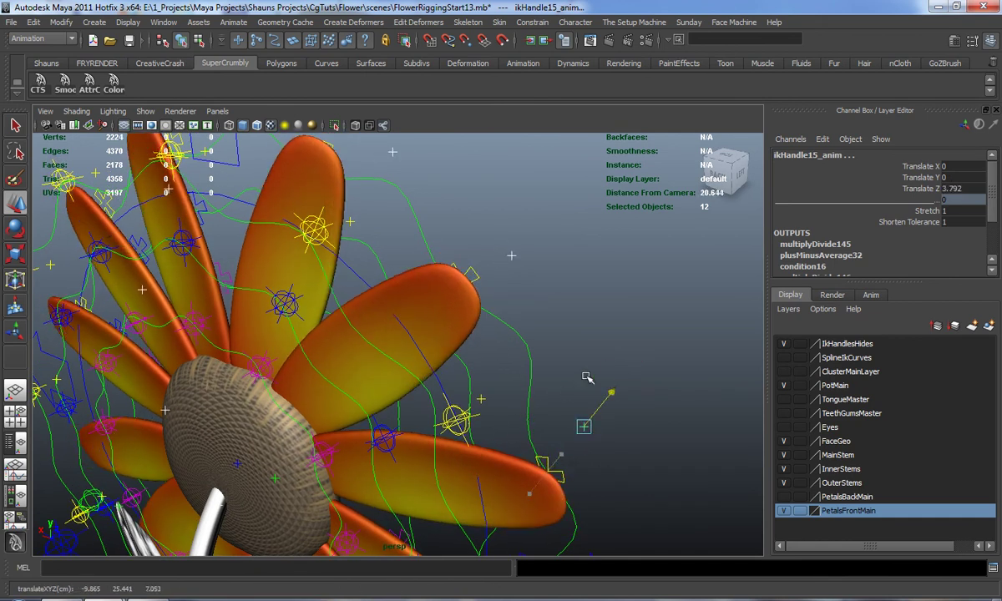
{"action": "right_click_drag", "start_coordinate": [588, 378], "coordinate": [470, 413], "text": "alt"}
{"action": "key", "text": "ctrl+z"}
{"action": "left_click_drag", "start_coordinate": [472, 415], "coordinate": [501, 300], "text": "alt"}
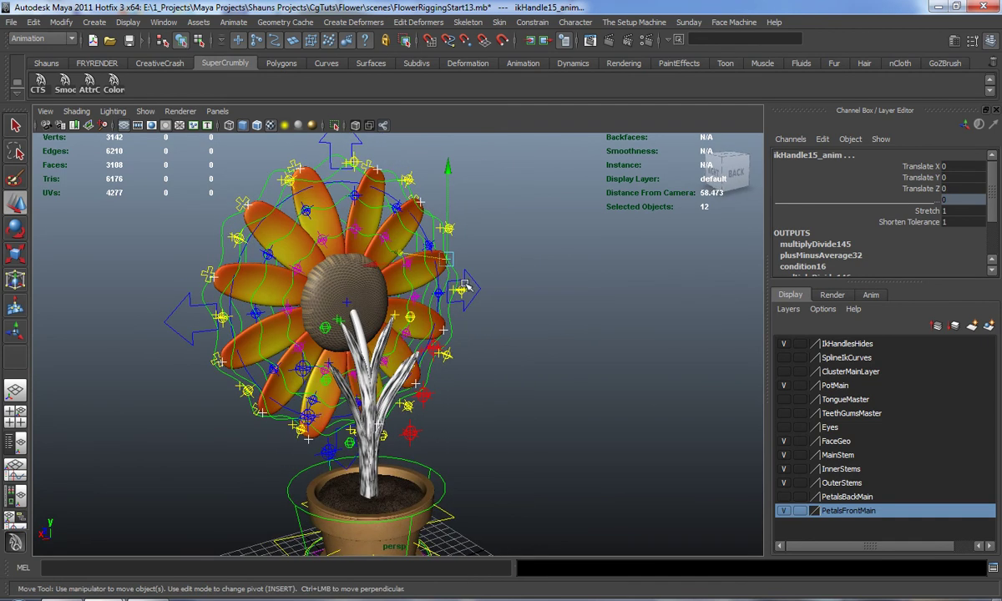
{"action": "left_click_drag", "start_coordinate": [448, 259], "coordinate": [413, 192]}
{"action": "key", "text": "ctrl+z"}
- Return to the front view and load the twelve selected petal tip controls as inputs in the Connection Editor
{"action": "left_click_drag", "start_coordinate": [334, 284], "coordinate": [531, 298], "text": "alt"}
{"action": "left_click", "coordinate": [724, 173]}
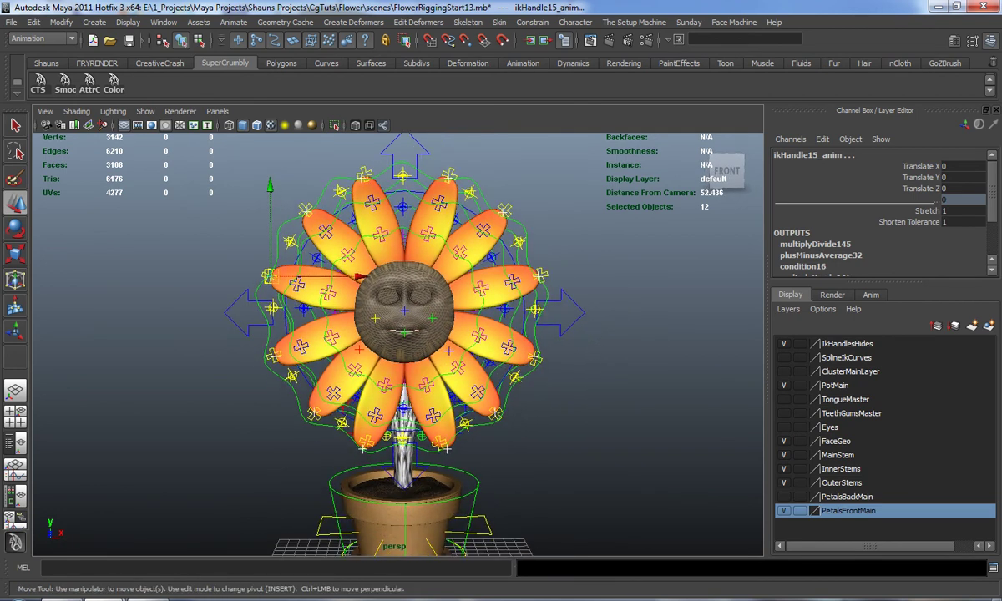
{"action": "left_click_drag", "start_coordinate": [1001, 84], "coordinate": [118, 66]}
{"action": "middle_click_drag", "start_coordinate": [496, 285], "coordinate": [665, 298], "text": "alt"}
{"action": "left_click", "coordinate": [309, 98]}
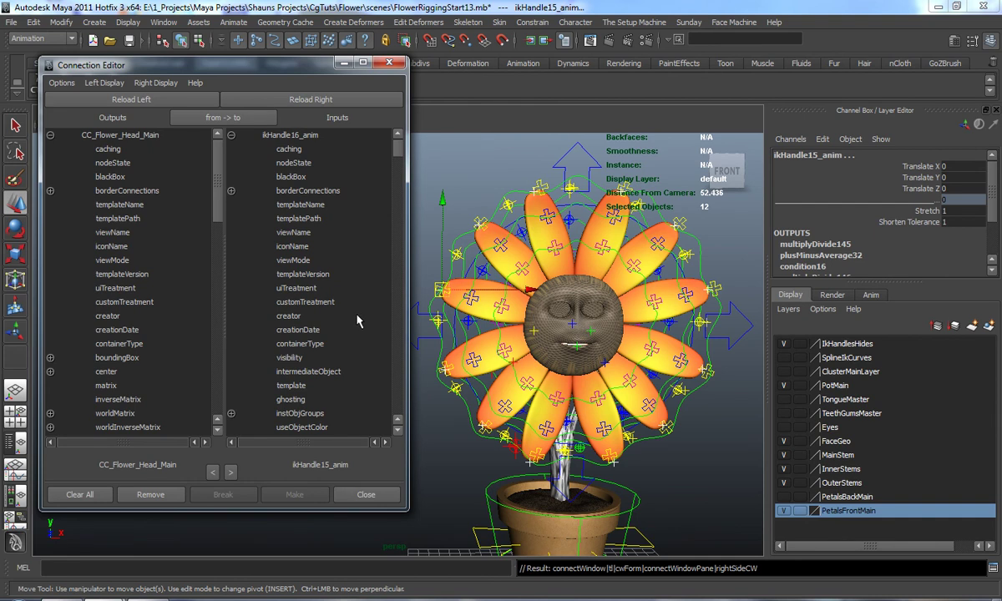
- Find the head control's FrontPetalStretch and the tip controls' Stretch and shortenTolerance in the attribute lists, and close the Connection Editor
{"action": "scroll", "coordinate": [331, 324], "scroll_direction": "down", "scroll_amount": 14}
{"action": "scroll", "coordinate": [329, 325], "scroll_direction": "up", "scroll_amount": 5}
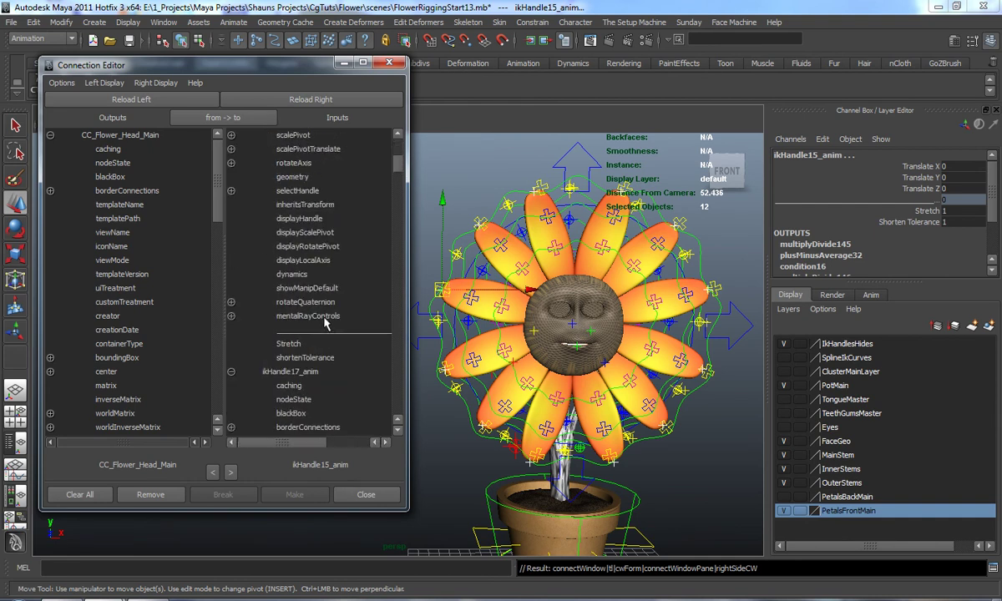
{"action": "scroll", "coordinate": [202, 391], "scroll_direction": "down", "scroll_amount": 10}
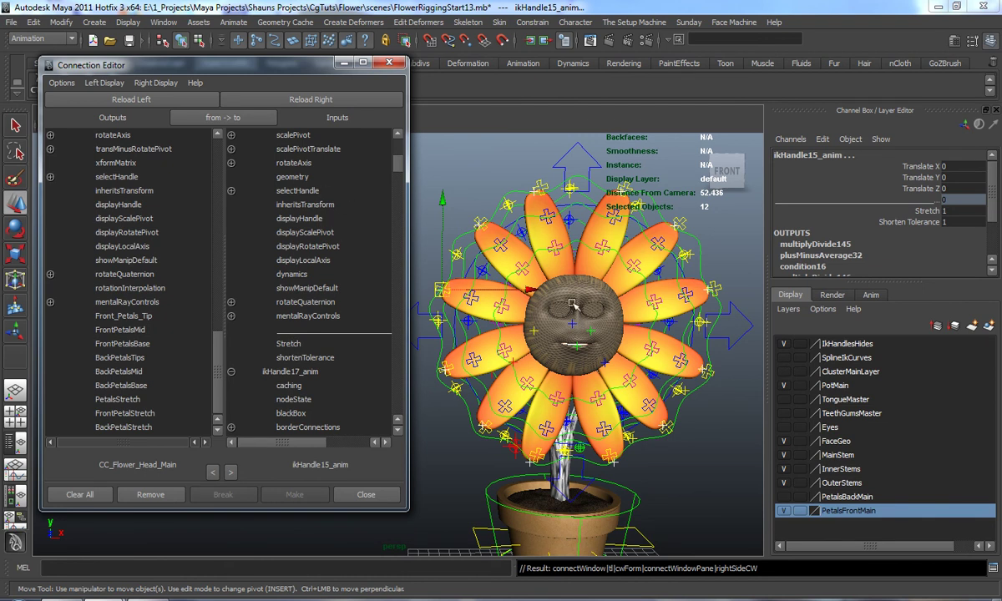
{"action": "scroll", "coordinate": [324, 224], "scroll_direction": "down", "scroll_amount": 6}
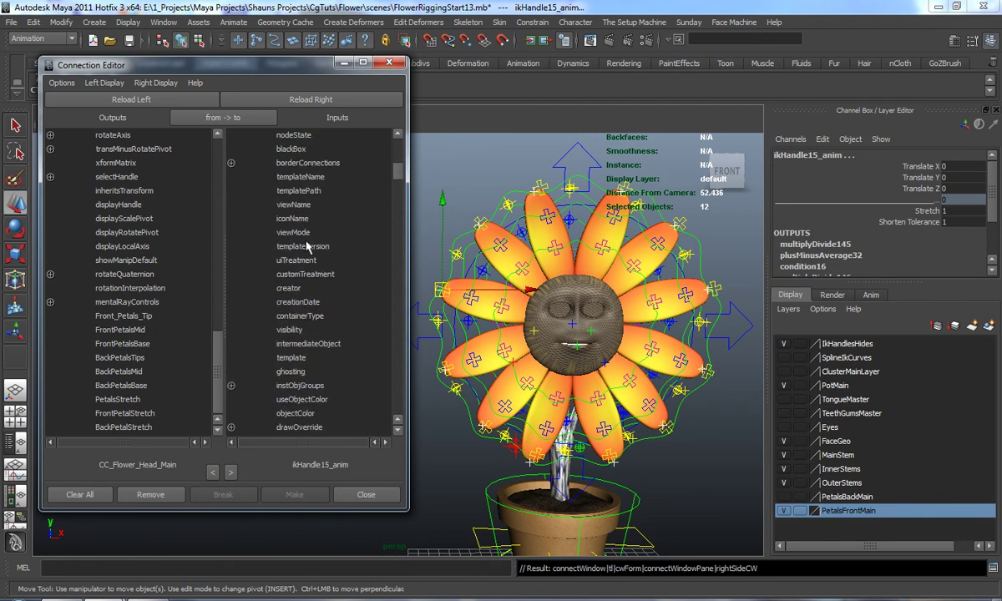
{"action": "scroll", "coordinate": [391, 182], "scroll_direction": "up", "scroll_amount": 6}
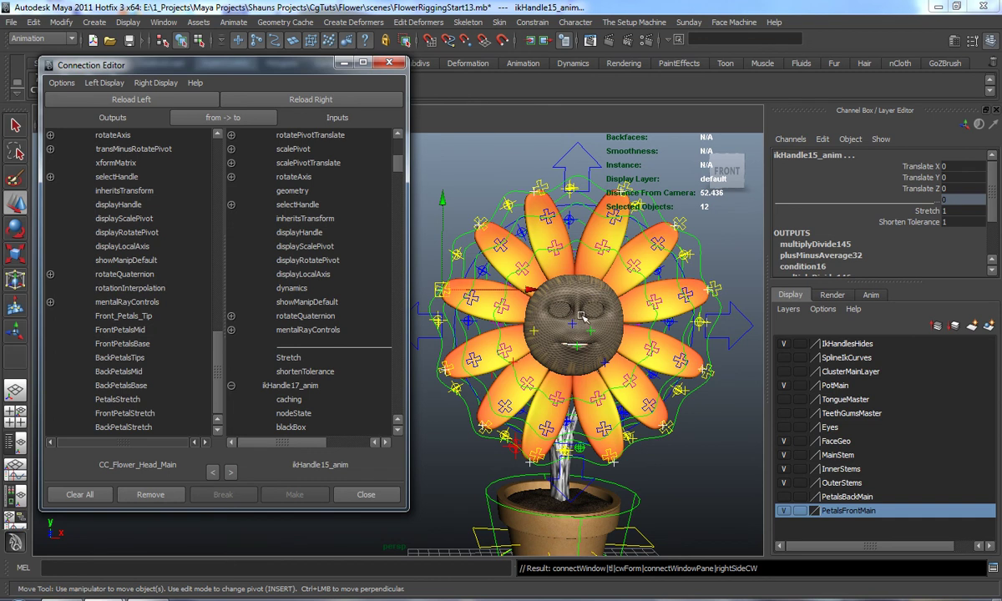
{"action": "left_click_drag", "start_coordinate": [610, 337], "coordinate": [583, 314], "text": "alt"}
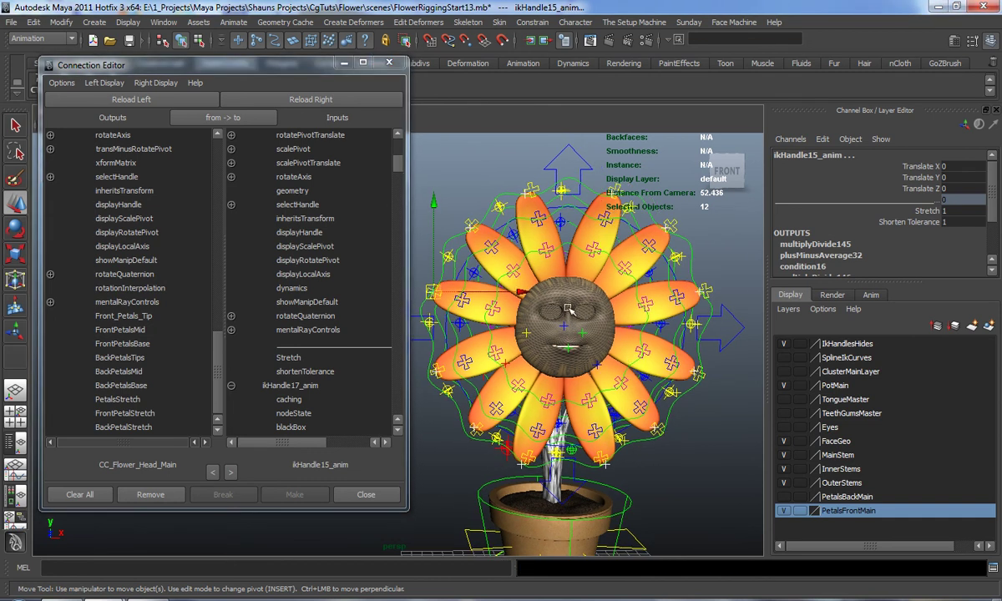
{"action": "left_click", "coordinate": [389, 64]}
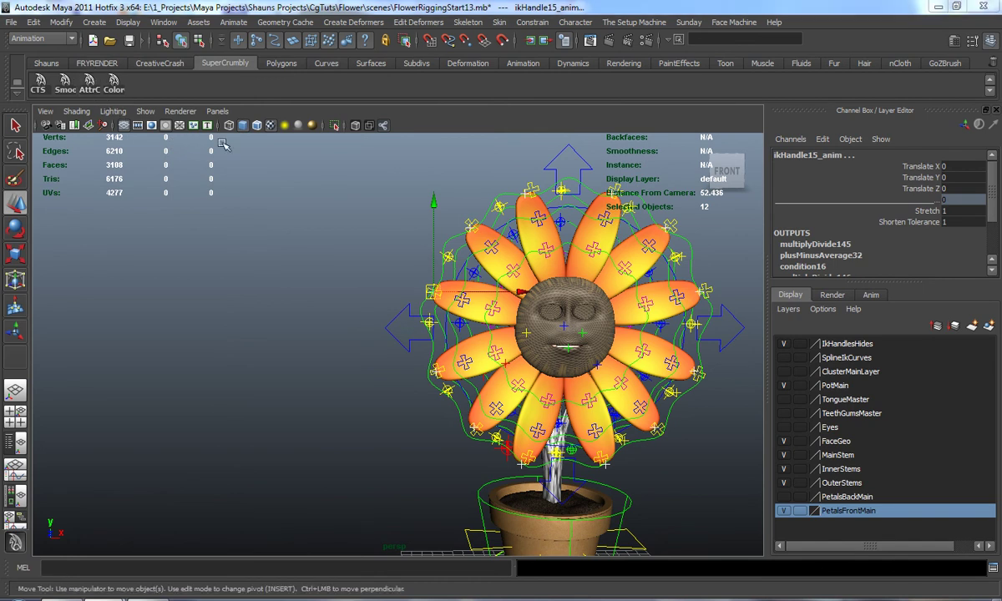
- Open the abConnectAtt tool, set the twelve selected front petal tip controls as connected objects, and choose Stretch as their driven attribute
{"action": "left_click", "coordinate": [90, 82]}
{"action": "left_click_drag", "start_coordinate": [291, 113], "coordinate": [150, 99]}
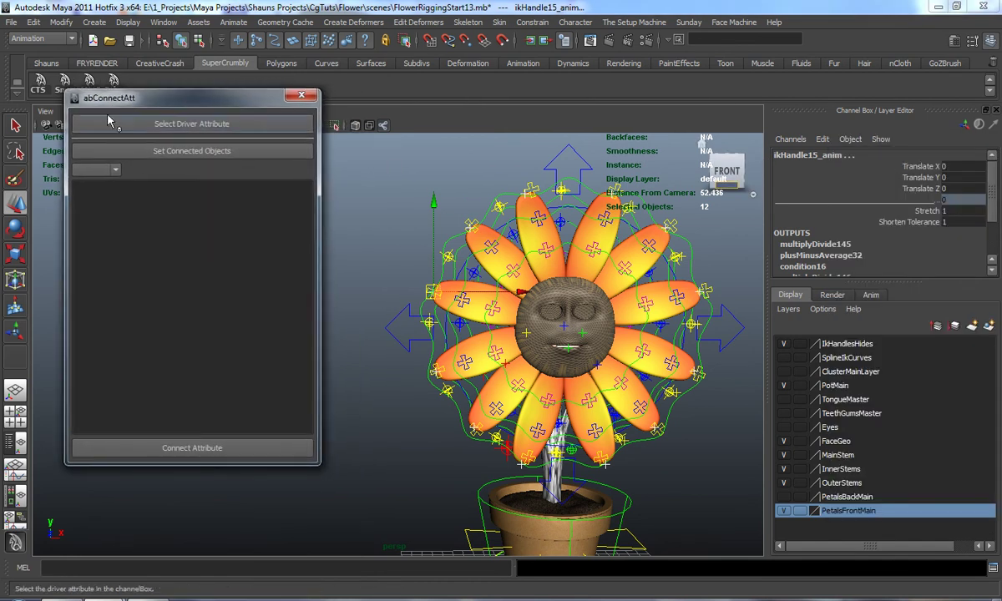
{"action": "middle_click_drag", "start_coordinate": [593, 336], "coordinate": [535, 336], "text": "alt"}
{"action": "left_click_drag", "start_coordinate": [496, 271], "coordinate": [533, 282], "text": "alt"}
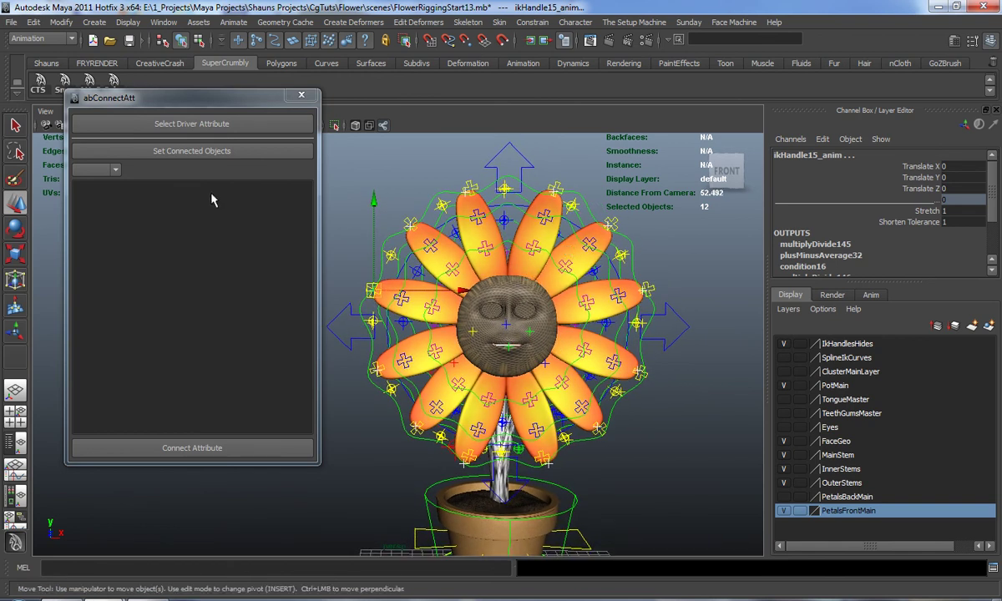
{"action": "middle_click_drag", "start_coordinate": [528, 312], "coordinate": [520, 318], "text": "alt"}
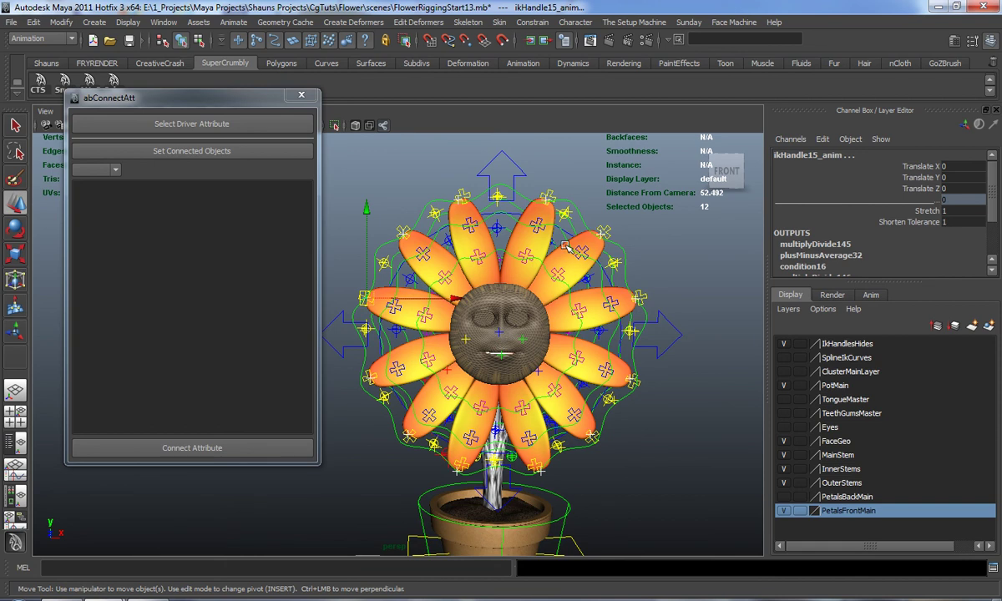
{"action": "left_click", "coordinate": [925, 211]}
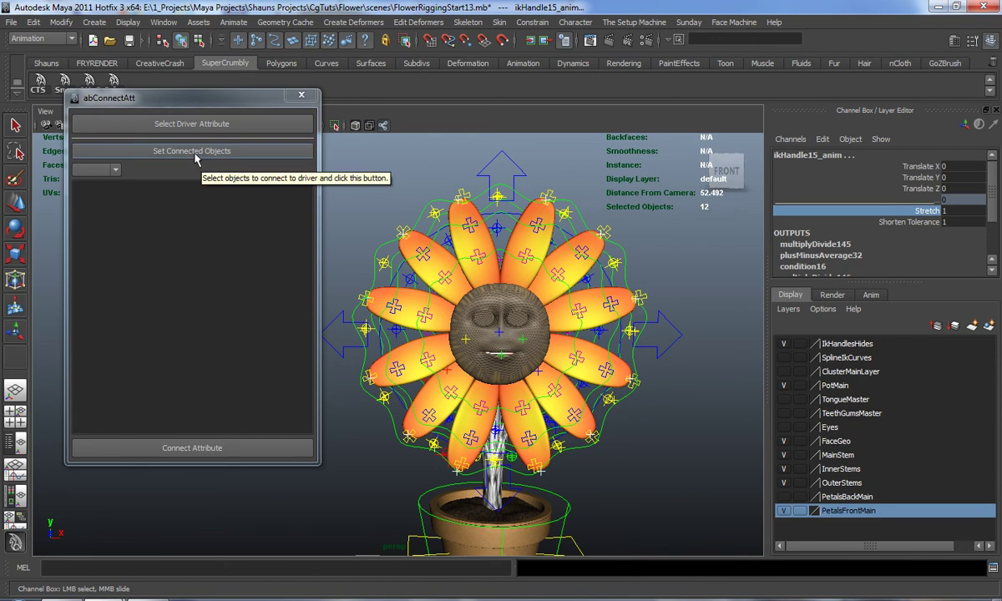
{"action": "left_click", "coordinate": [166, 155]}
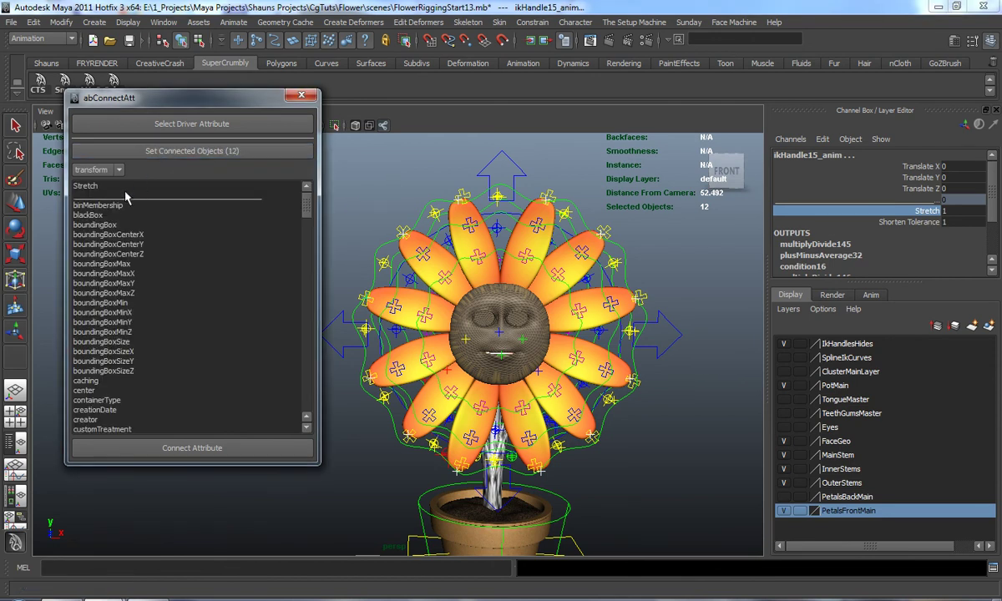
{"action": "left_click", "coordinate": [92, 187]}
- Set CC_Flower_Head_Main's Front Petal Stretch as the driver attribute, connect it to the tip controls' Stretch, and clear the selection
{"action": "left_click", "coordinate": [640, 319]}
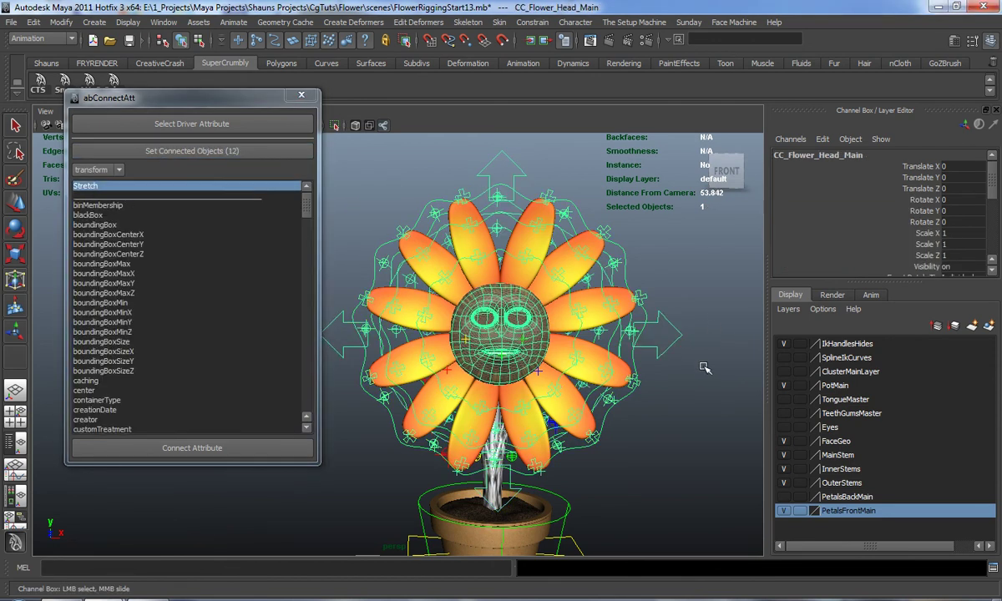
{"action": "middle_click_drag", "start_coordinate": [678, 370], "coordinate": [675, 370], "text": "alt"}
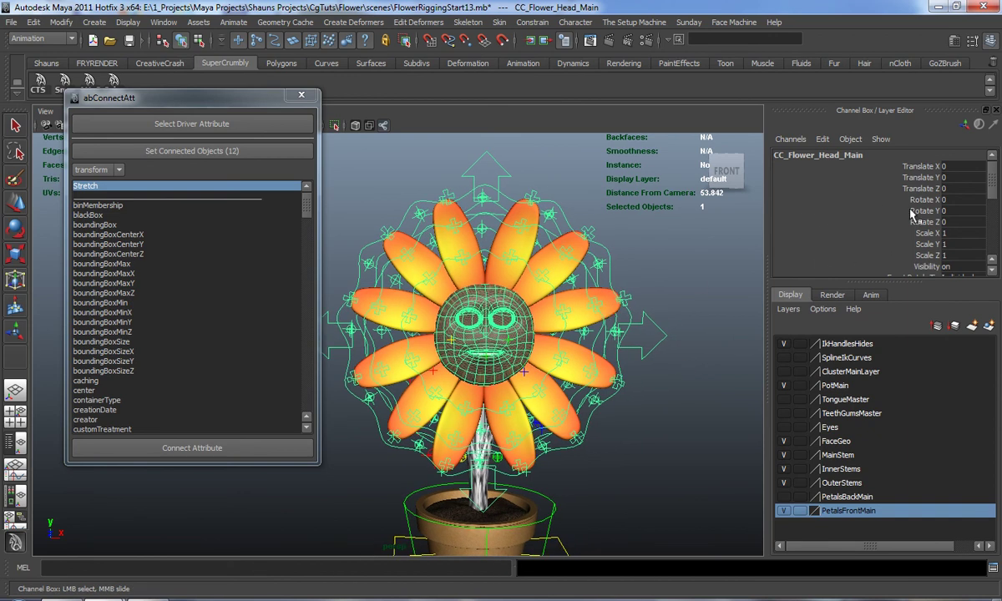
{"action": "scroll", "coordinate": [925, 228], "scroll_direction": "down", "scroll_amount": 8}
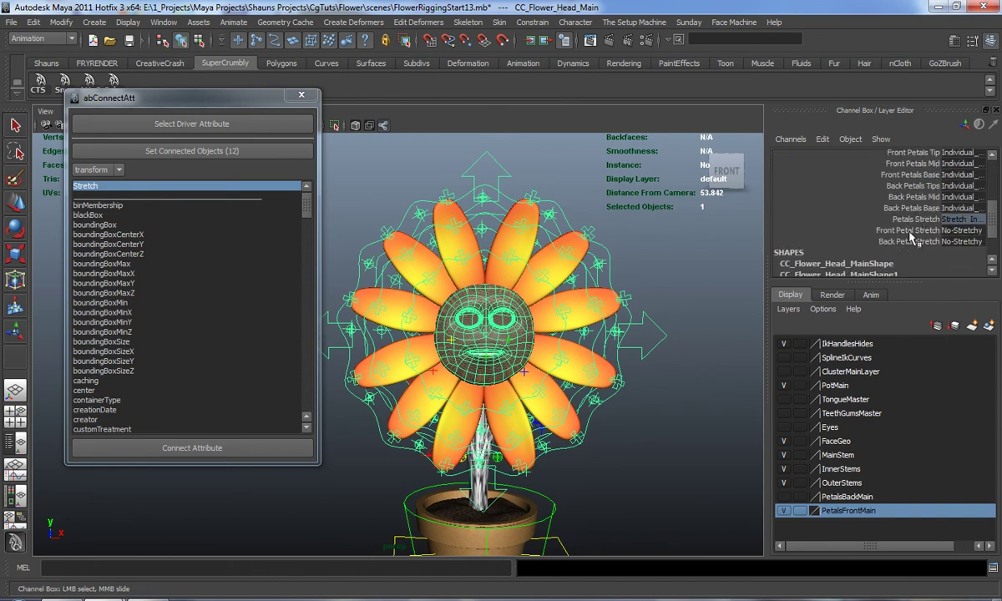
{"action": "left_click", "coordinate": [909, 233]}
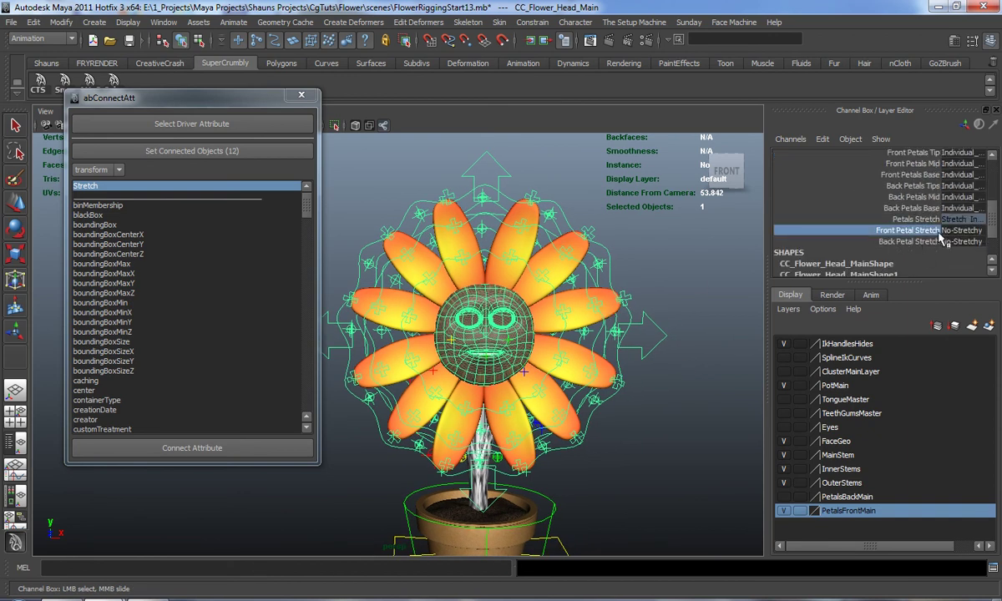
{"action": "left_click", "coordinate": [167, 125]}
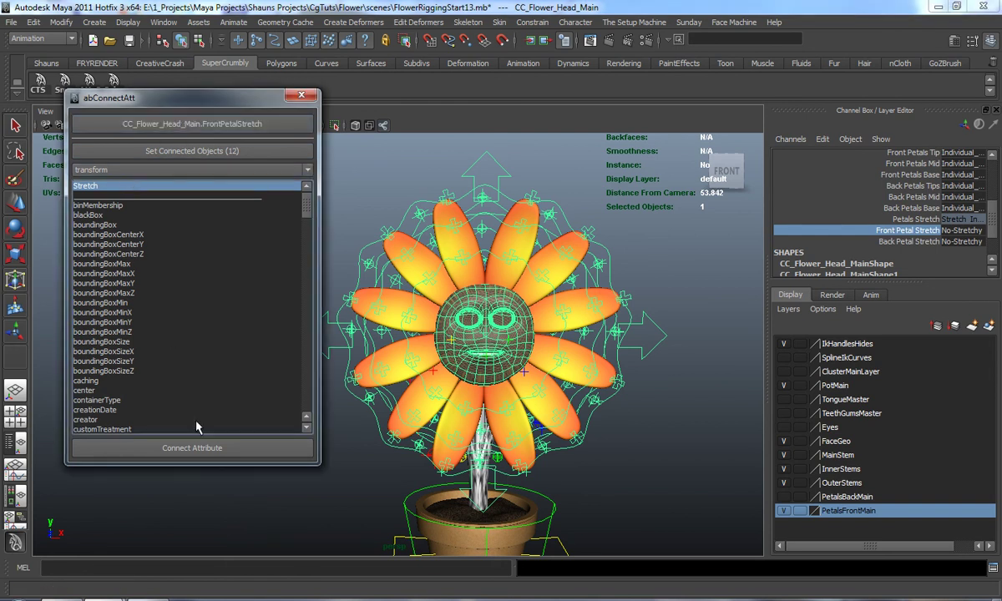
{"action": "left_click", "coordinate": [192, 447]}
{"action": "left_click", "coordinate": [716, 420]}
- Examine the flower head's main control and its petal attributes, then clear the selection
{"action": "left_click_drag", "start_coordinate": [714, 420], "coordinate": [680, 427], "text": "alt"}
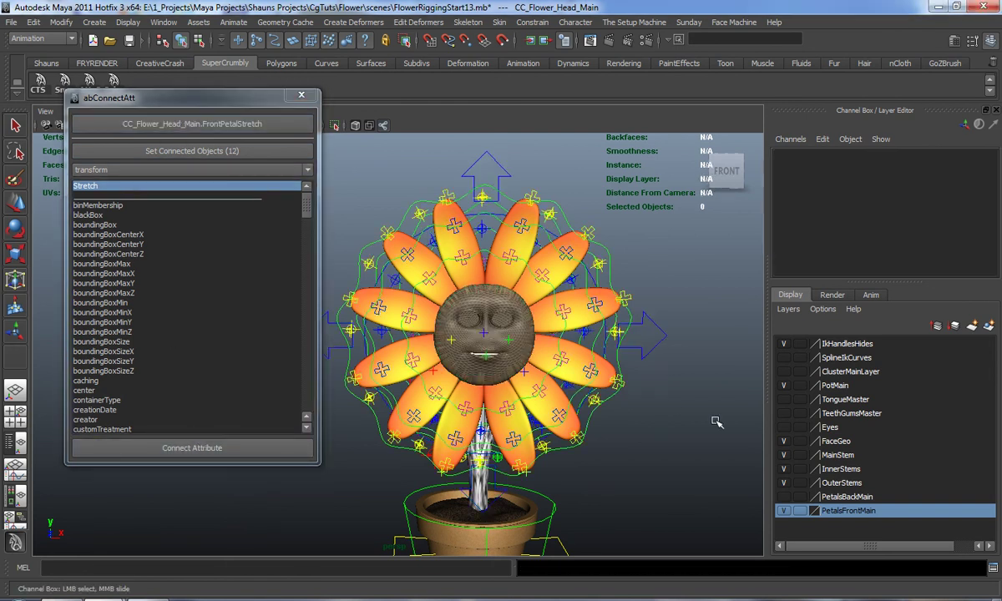
{"action": "middle_click_drag", "start_coordinate": [674, 419], "coordinate": [651, 395], "text": "alt"}
{"action": "left_click_drag", "start_coordinate": [650, 394], "coordinate": [638, 399], "text": "alt"}
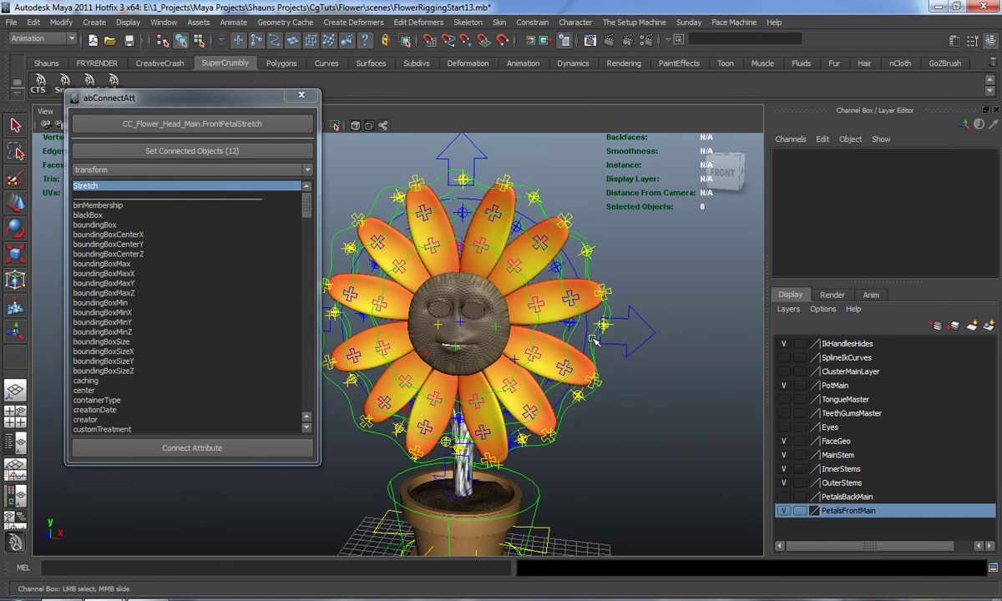
{"action": "left_click", "coordinate": [593, 341]}
{"action": "left_click_drag", "start_coordinate": [593, 342], "coordinate": [555, 368], "text": "alt"}
{"action": "left_click", "coordinate": [614, 368]}
{"action": "scroll", "coordinate": [954, 256], "scroll_direction": "down", "scroll_amount": 2}
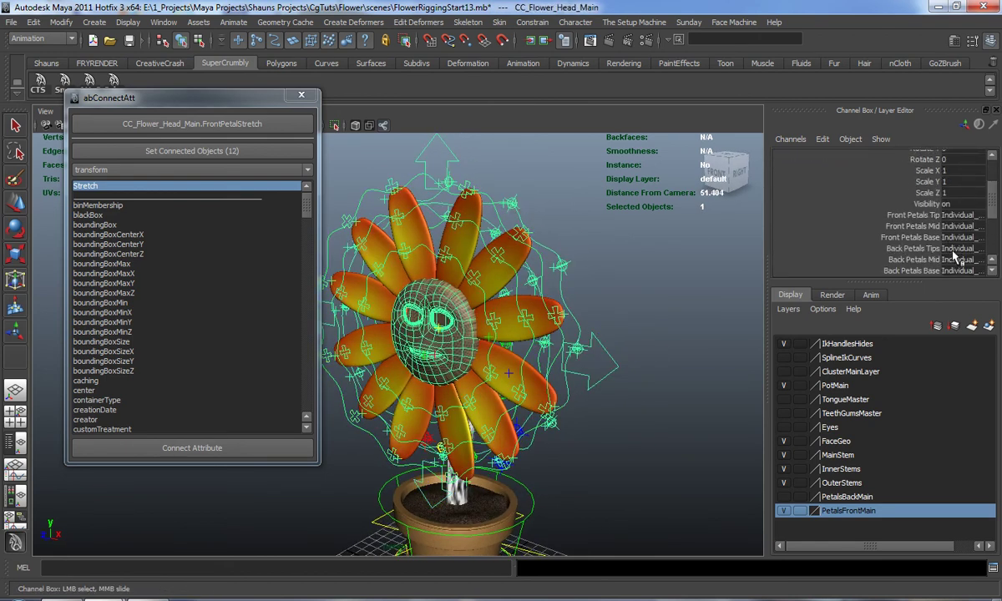
{"action": "scroll", "coordinate": [955, 259], "scroll_direction": "down", "scroll_amount": 2}
{"action": "left_click_drag", "start_coordinate": [639, 340], "coordinate": [556, 341], "text": "alt"}
{"action": "left_click", "coordinate": [639, 359]}
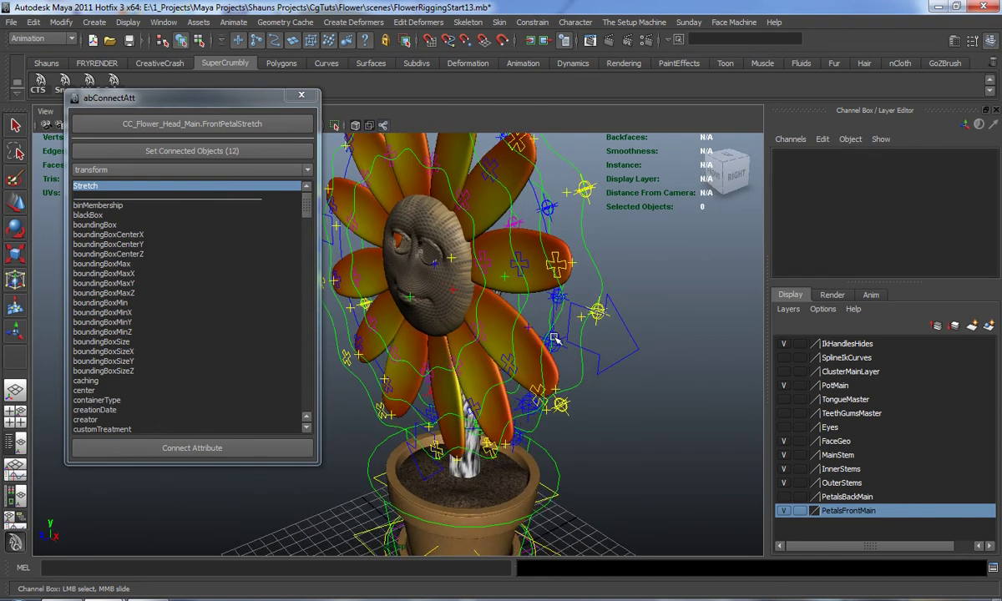
- Test the non-stretchy front petals by moving CC_FP_Tip_Main_Global forward about 13 units in Z, and undo the move
{"action": "left_click", "coordinate": [527, 298]}
{"action": "left_click_drag", "start_coordinate": [539, 339], "coordinate": [428, 320], "text": "alt"}
{"action": "key", "text": "w"}
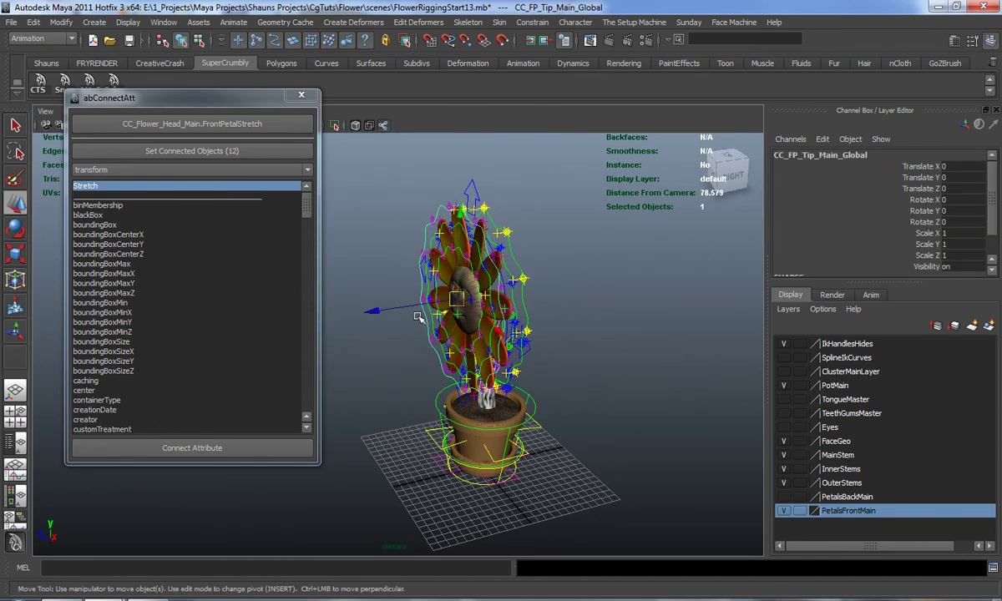
{"action": "left_click_drag", "start_coordinate": [355, 322], "coordinate": [245, 320]}
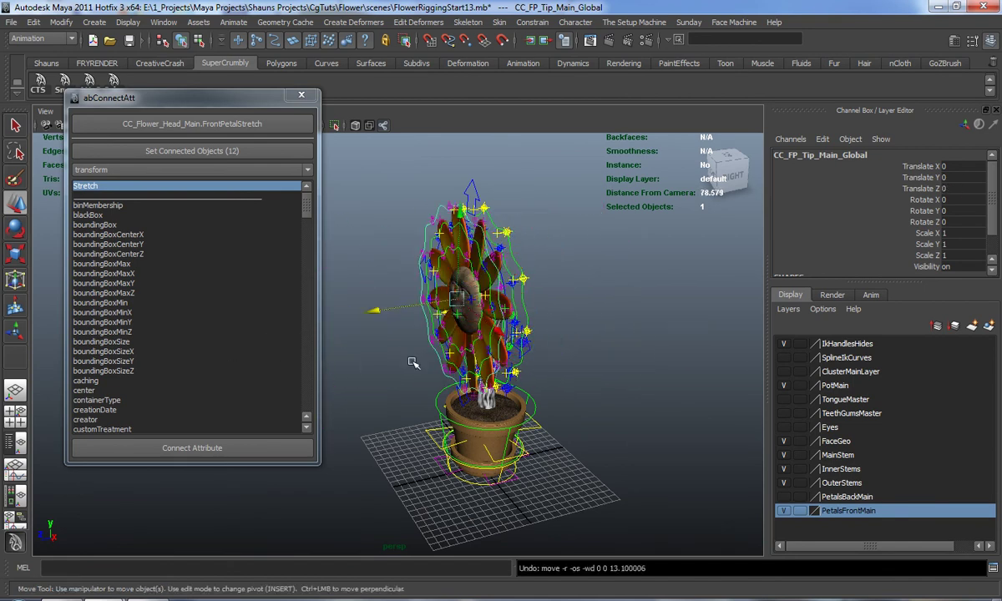
{"action": "key", "text": "ctrl+z"}
- Set Front Petal Stretch on the flower head's main control to Stretchy and deselect the control
{"action": "left_click_drag", "start_coordinate": [436, 352], "coordinate": [543, 363], "text": "alt"}
{"action": "left_click", "coordinate": [551, 282]}
{"action": "scroll", "coordinate": [969, 244], "scroll_direction": "down", "scroll_amount": 5}
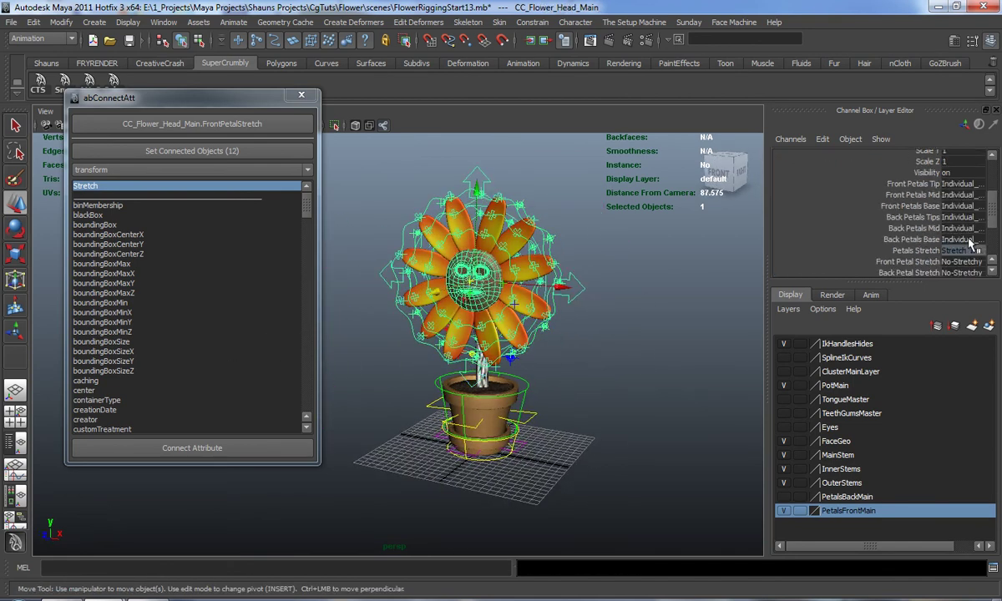
{"action": "left_click", "coordinate": [966, 203]}
{"action": "left_click", "coordinate": [971, 225]}
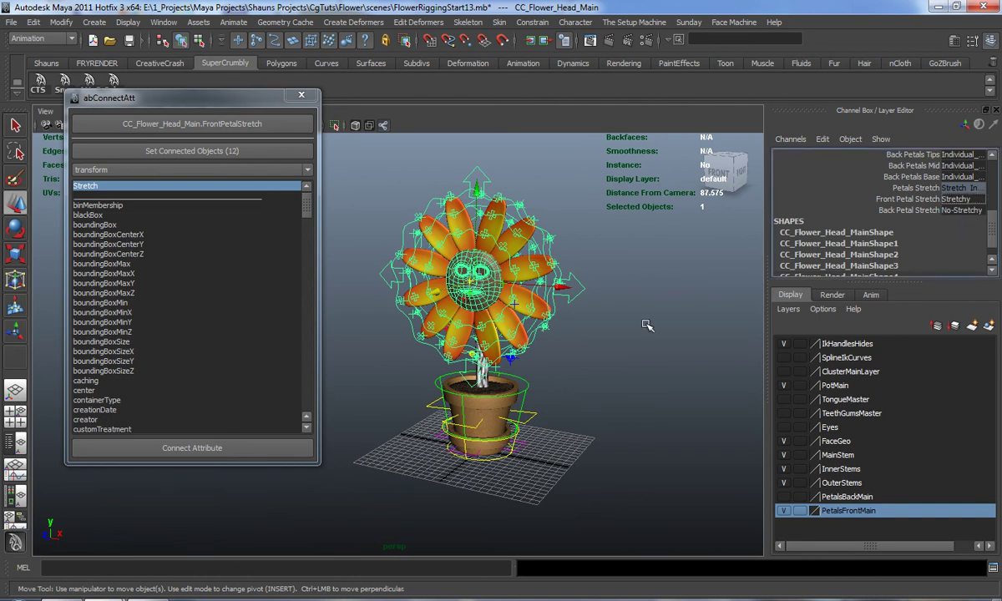
{"action": "left_click_drag", "start_coordinate": [693, 275], "coordinate": [580, 349], "text": "alt"}
{"action": "left_click", "coordinate": [579, 349]}
- Test the stretchy front petals by moving CC_FP_Tip_Main_Global forward about 26 units in Z, and undo the move
{"action": "middle_click_drag", "start_coordinate": [580, 349], "coordinate": [541, 372], "text": "alt"}
{"action": "left_click_drag", "start_coordinate": [541, 372], "coordinate": [467, 377], "text": "alt"}
{"action": "left_click", "coordinate": [536, 334]}
{"action": "scroll", "coordinate": [505, 385], "scroll_direction": "down", "scroll_amount": 5}
{"action": "left_click_drag", "start_coordinate": [383, 319], "coordinate": [140, 375]}
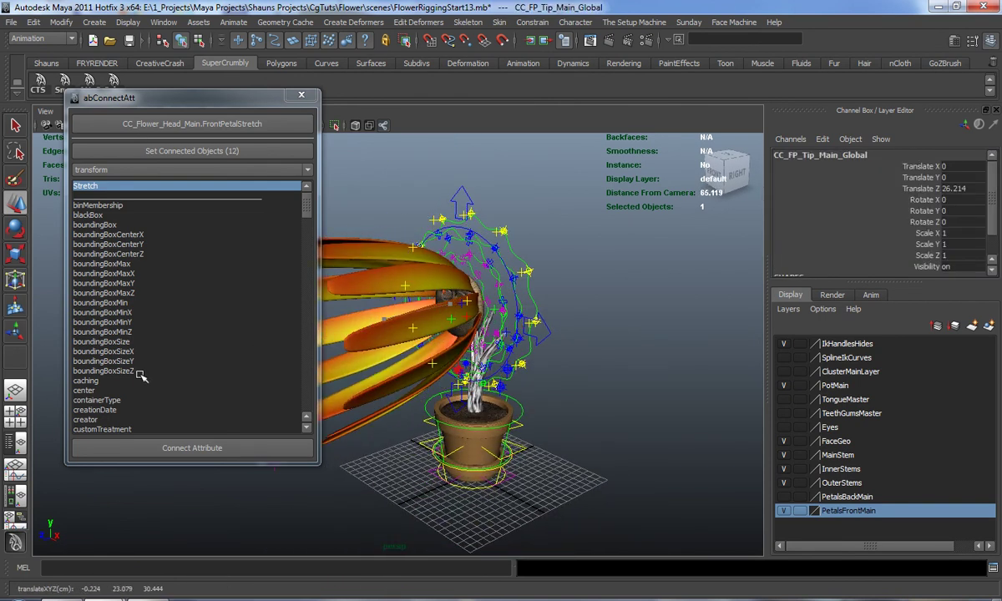
{"action": "left_click_drag", "start_coordinate": [401, 334], "coordinate": [440, 327], "text": "alt"}
{"action": "key", "text": "ctrl+z"}
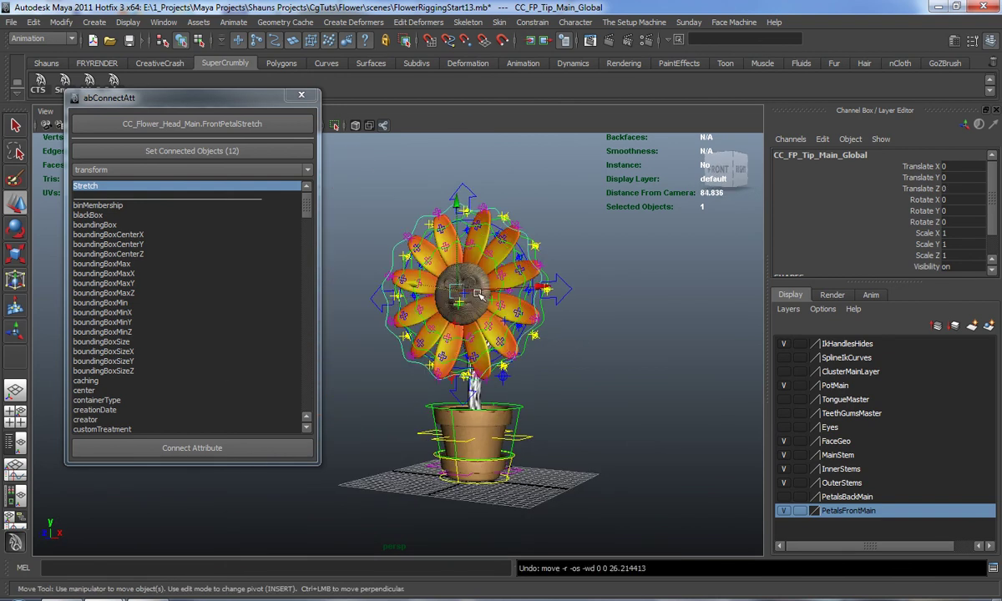
- Set Front Petal Stretch on the flower head's main control back to No-Stretchy and deselect the control
{"action": "left_click_drag", "start_coordinate": [541, 349], "coordinate": [566, 376], "text": "alt"}
{"action": "left_click", "coordinate": [586, 331]}
{"action": "left_click", "coordinate": [574, 308]}
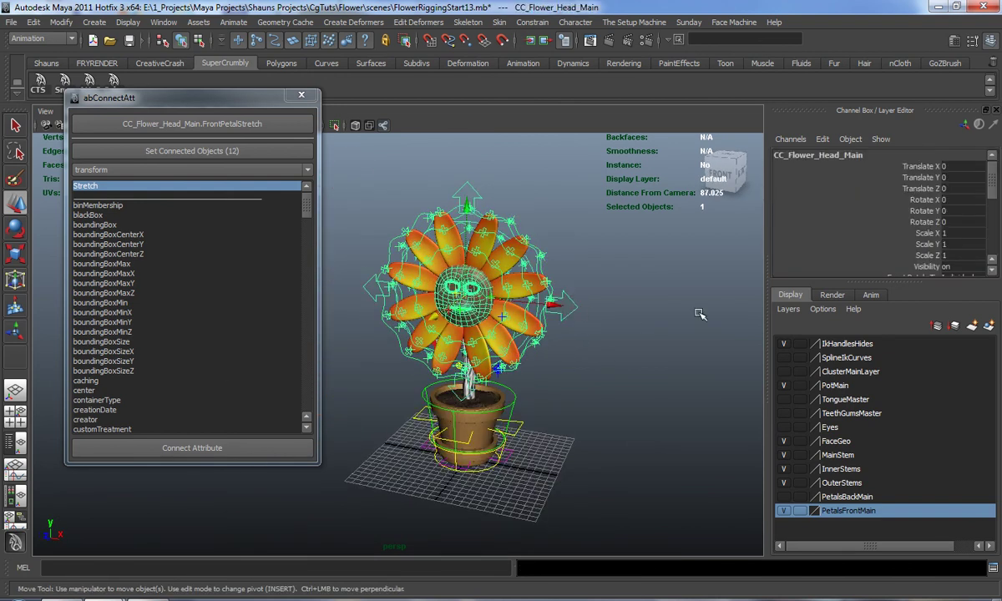
{"action": "scroll", "coordinate": [949, 251], "scroll_direction": "down", "scroll_amount": 5}
{"action": "left_click", "coordinate": [966, 214]}
{"action": "left_click", "coordinate": [599, 362]}
- Review the petal attributes of the flower head's main control and inspect the flower from behind
{"action": "middle_click_drag", "start_coordinate": [600, 362], "coordinate": [573, 391], "text": "alt"}
{"action": "right_click_drag", "start_coordinate": [573, 392], "coordinate": [591, 391], "text": "alt"}
{"action": "left_click_drag", "start_coordinate": [591, 392], "coordinate": [547, 391], "text": "alt"}
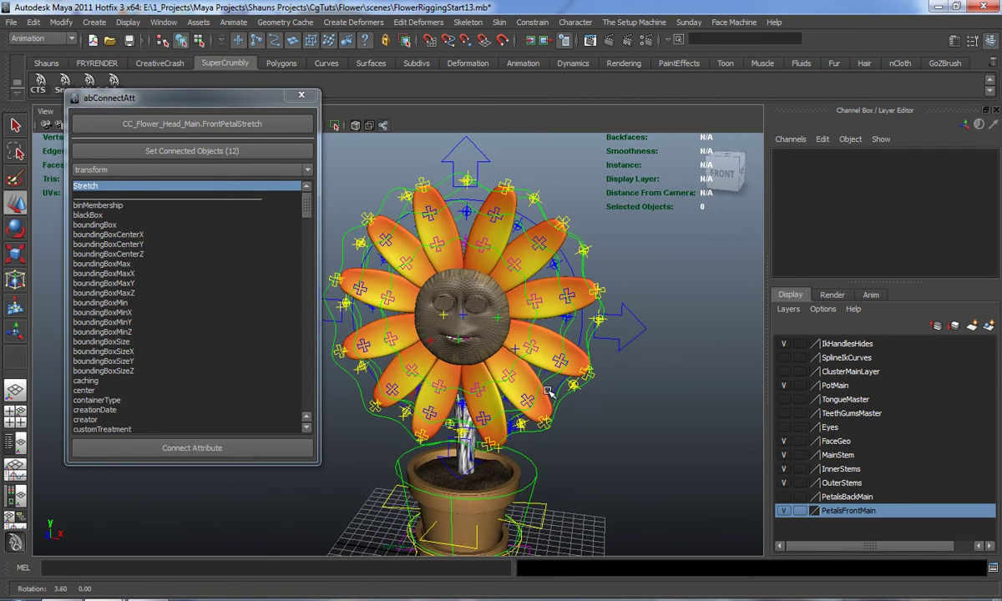
{"action": "left_click", "coordinate": [640, 331]}
{"action": "scroll", "coordinate": [901, 215], "scroll_direction": "down", "scroll_amount": 5}
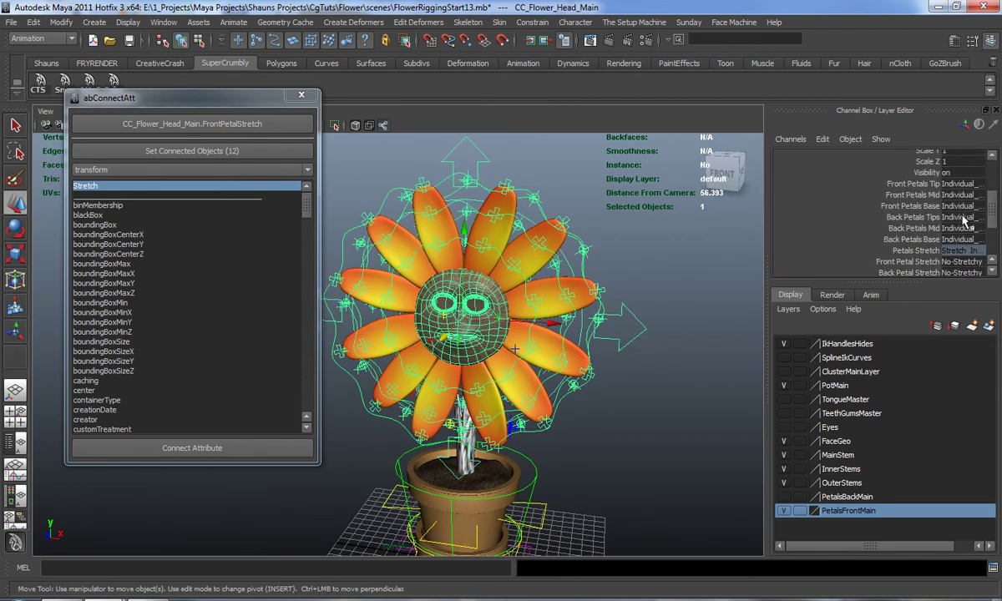
{"action": "scroll", "coordinate": [964, 192], "scroll_direction": "up", "scroll_amount": 3}
{"action": "scroll", "coordinate": [960, 239], "scroll_direction": "down", "scroll_amount": 2}
{"action": "scroll", "coordinate": [945, 233], "scroll_direction": "up", "scroll_amount": 2}
{"action": "left_click_drag", "start_coordinate": [584, 380], "coordinate": [393, 376], "text": "alt"}
{"action": "middle_click_drag", "start_coordinate": [392, 376], "coordinate": [388, 333], "text": "alt"}
{"action": "left_click_drag", "start_coordinate": [388, 332], "coordinate": [359, 336], "text": "alt"}
{"action": "left_click", "coordinate": [583, 335]}
- Hide the PetalsFrontMain layer, move the abConnectAtt window out of view, and show the PetalsBackMain layer
{"action": "left_click_drag", "start_coordinate": [584, 335], "coordinate": [709, 447], "text": "alt"}
{"action": "left_click", "coordinate": [783, 510]}
{"action": "left_click_drag", "start_coordinate": [432, 296], "coordinate": [384, 312], "text": "alt"}
{"action": "middle_click_drag", "start_coordinate": [384, 312], "coordinate": [452, 337], "text": "alt"}
{"action": "left_click_drag", "start_coordinate": [452, 337], "coordinate": [439, 336], "text": "alt"}
{"action": "left_click_drag", "start_coordinate": [277, 116], "coordinate": [1001, 113]}
{"action": "left_click_drag", "start_coordinate": [640, 349], "coordinate": [716, 482], "text": "alt"}
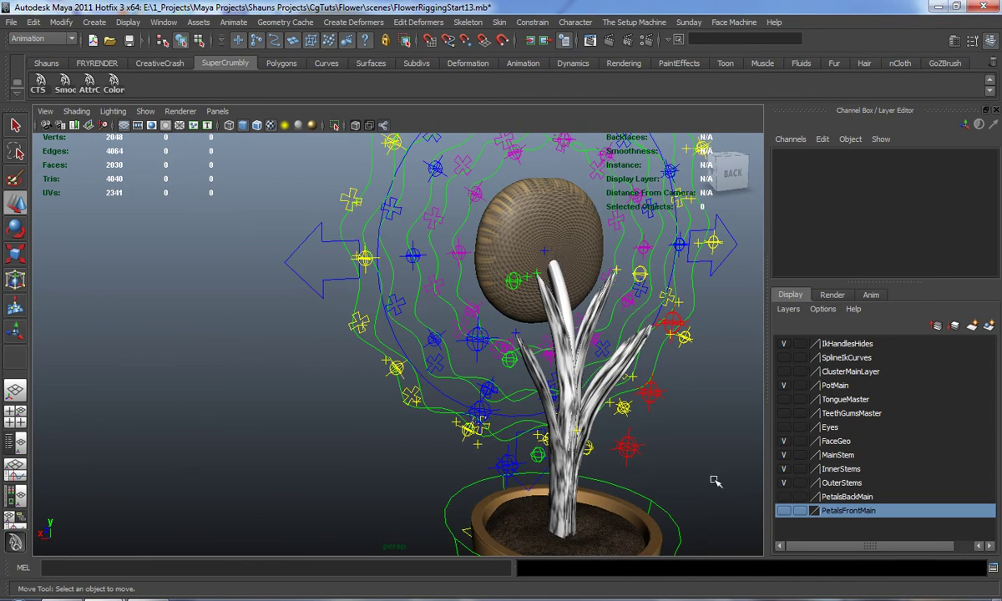
{"action": "left_click", "coordinate": [784, 497]}
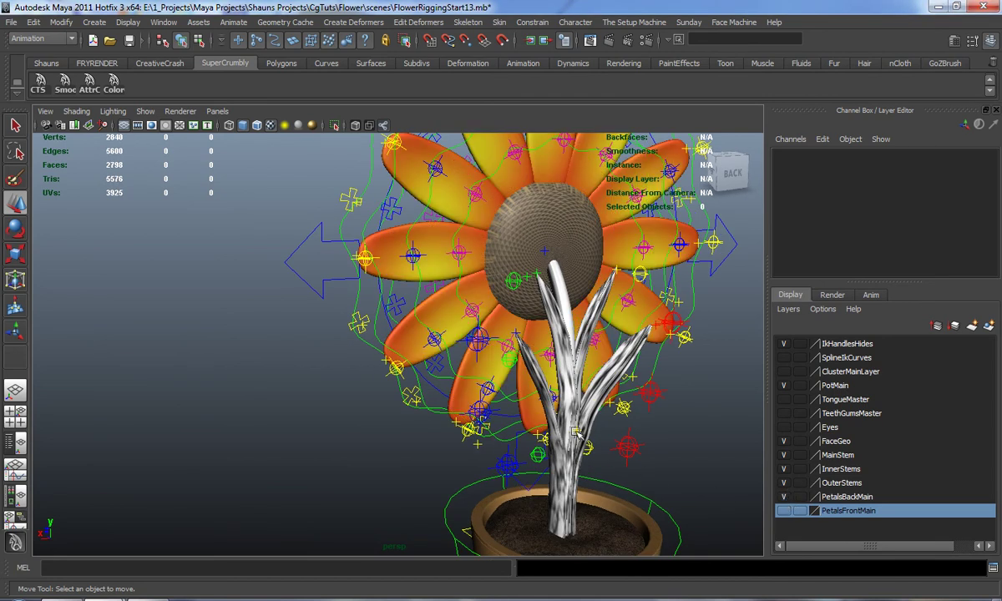
- Select the first five back petal tip controls around the flower head, including ikHandle21_anim, ikHandle19_anim and ikHandle29_anim
{"action": "left_click_drag", "start_coordinate": [512, 370], "coordinate": [404, 377], "text": "alt"}
{"action": "middle_click_drag", "start_coordinate": [404, 377], "coordinate": [431, 388], "text": "alt"}
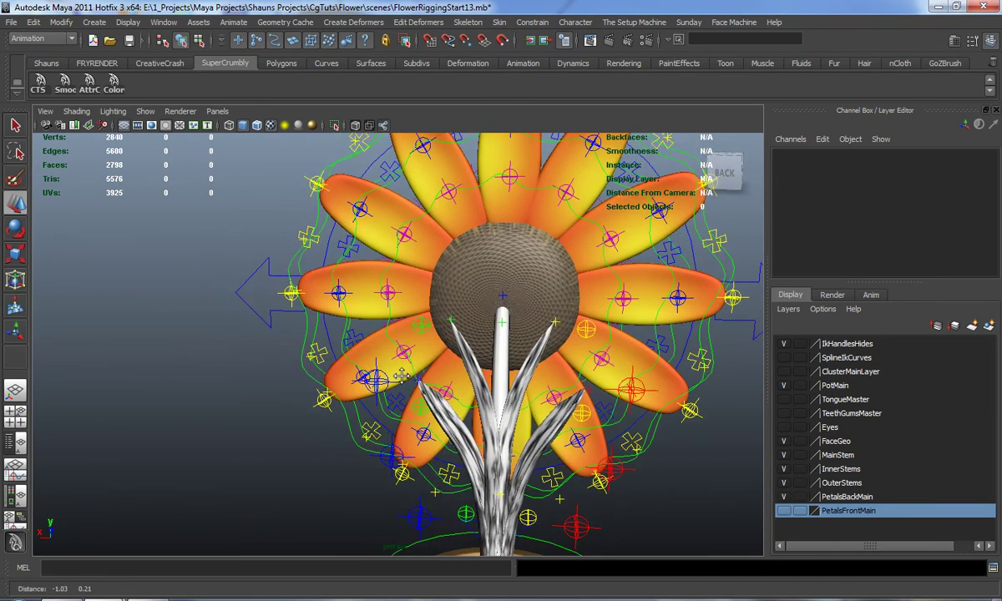
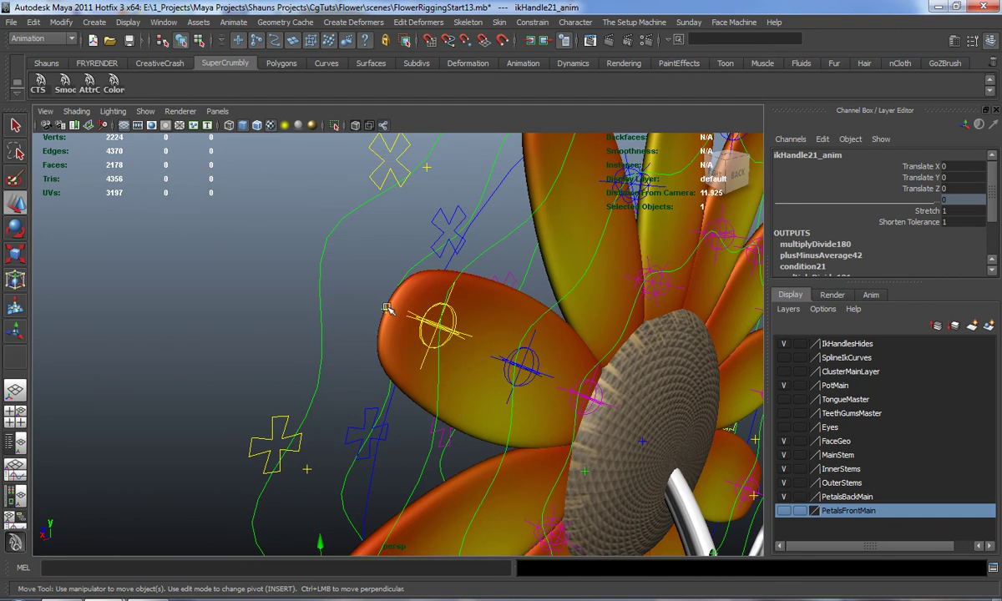
{"action": "middle_click_drag", "start_coordinate": [536, 270], "coordinate": [485, 381], "text": "alt"}
{"action": "left_click", "coordinate": [453, 276], "text": "shift"}
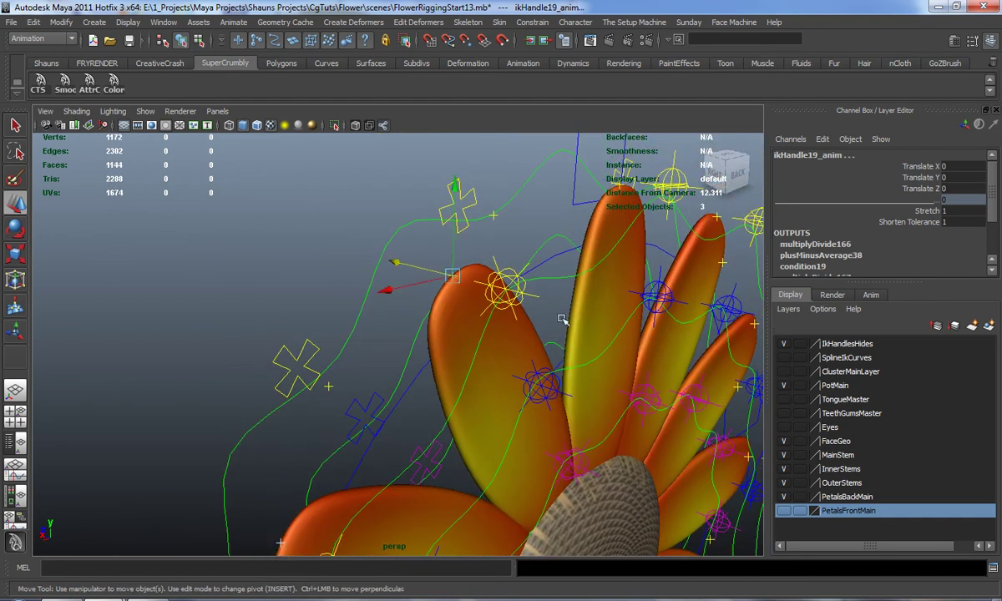
{"action": "left_click_drag", "start_coordinate": [500, 305], "coordinate": [528, 330], "text": "alt"}
{"action": "left_click", "coordinate": [518, 233], "text": "shift"}
{"action": "left_click_drag", "start_coordinate": [614, 292], "coordinate": [360, 307], "text": "alt"}
{"action": "left_click", "coordinate": [314, 278], "text": "shift"}
{"action": "left_click_drag", "start_coordinate": [416, 418], "coordinate": [373, 250], "text": "alt"}
{"action": "key", "text": "ctrl+z"}
{"action": "left_click", "coordinate": [342, 221], "text": "shift"}
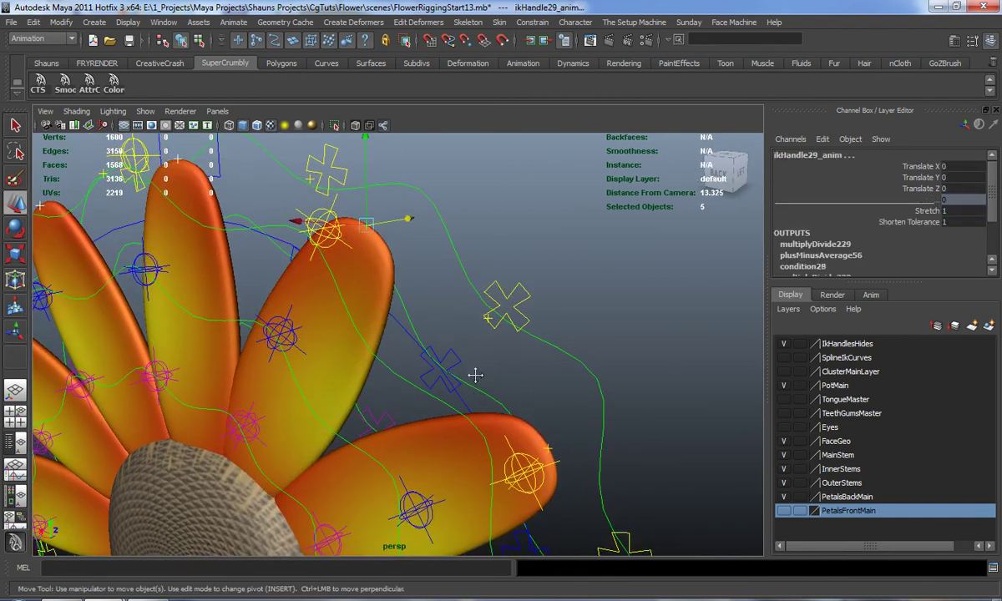
- Add the back petal tip controls ikHandle28_anim and ikHandle27_anim to the selection, undoing any mis-picks
{"action": "middle_click_drag", "start_coordinate": [524, 472], "coordinate": [483, 323], "text": "alt"}
{"action": "left_click", "coordinate": [509, 294], "text": "shift"}
{"action": "left_click_drag", "start_coordinate": [514, 297], "coordinate": [442, 286], "text": "alt"}
{"action": "key", "text": "ctrl+z"}
{"action": "left_click", "coordinate": [399, 290], "text": "shift"}
{"action": "key", "text": "ctrl+z"}
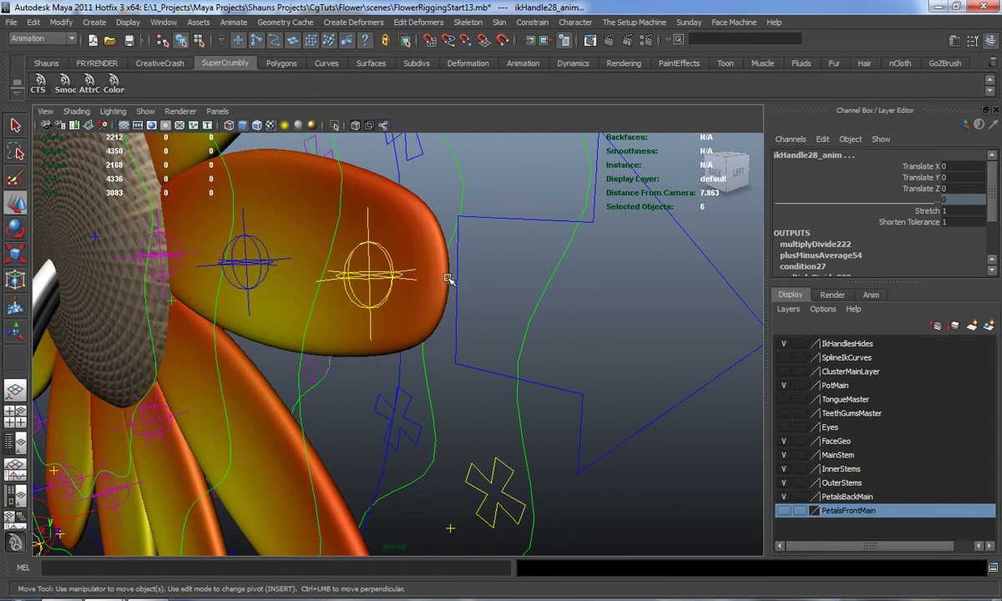
{"action": "left_click", "coordinate": [449, 281], "text": "shift"}
{"action": "right_click_drag", "start_coordinate": [449, 284], "coordinate": [416, 450], "text": "alt"}
{"action": "middle_click_drag", "start_coordinate": [415, 449], "coordinate": [429, 359], "text": "alt"}
{"action": "right_click_drag", "start_coordinate": [429, 359], "coordinate": [435, 313], "text": "alt"}
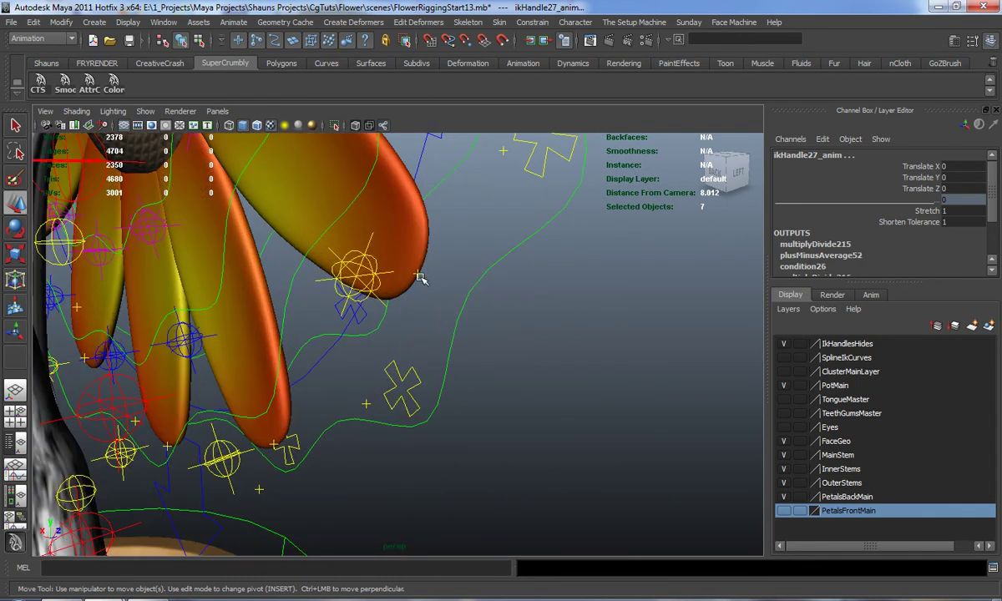
- Add the next three lower back petal tip controls to the selection, from ikHandle26_anim to ikHandle24_anim
{"action": "left_click_drag", "start_coordinate": [419, 286], "coordinate": [443, 351], "text": "alt"}
{"action": "right_click_drag", "start_coordinate": [443, 351], "coordinate": [430, 430], "text": "alt"}
{"action": "middle_click_drag", "start_coordinate": [430, 430], "coordinate": [441, 346], "text": "alt"}
{"action": "left_click_drag", "start_coordinate": [440, 346], "coordinate": [347, 375], "text": "alt"}
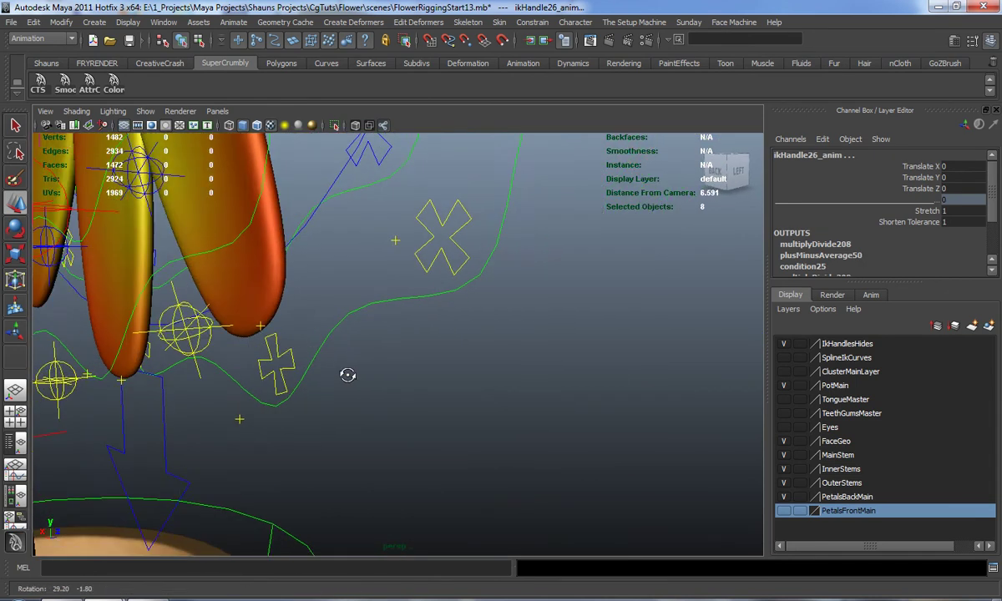
{"action": "middle_click_drag", "start_coordinate": [347, 376], "coordinate": [406, 361], "text": "alt"}
{"action": "left_click", "coordinate": [327, 301], "text": "shift"}
{"action": "left_click_drag", "start_coordinate": [327, 302], "coordinate": [362, 375], "text": "alt"}
{"action": "left_click", "coordinate": [350, 361], "text": "shift"}
{"action": "left_click_drag", "start_coordinate": [512, 421], "coordinate": [447, 372], "text": "alt"}
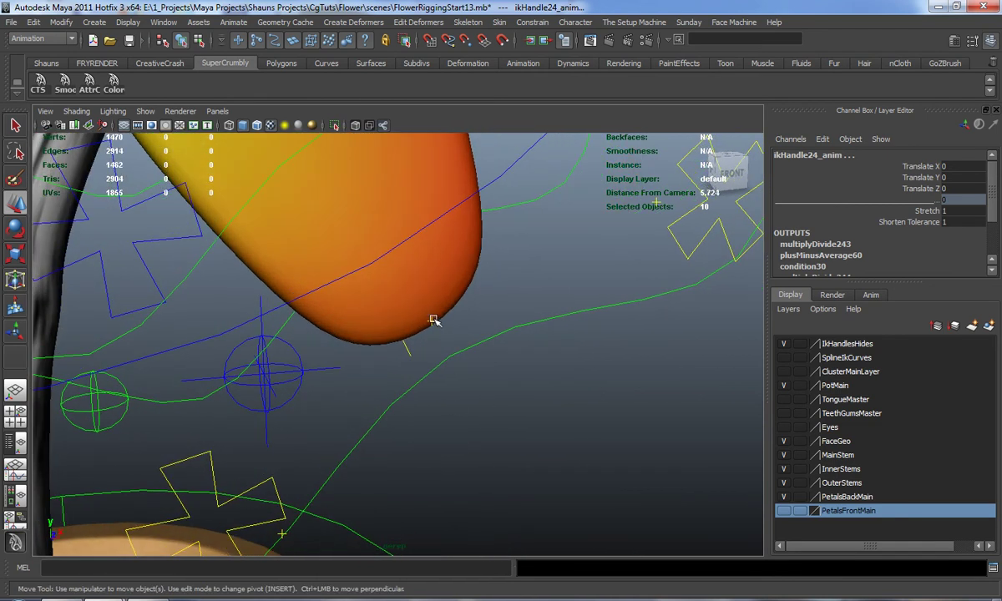
- Add ikHandle23_anim and ikHandle22_anim to complete the selection of twelve back petal tip controls, and return to the front view
{"action": "left_click_drag", "start_coordinate": [434, 321], "coordinate": [480, 387], "text": "alt"}
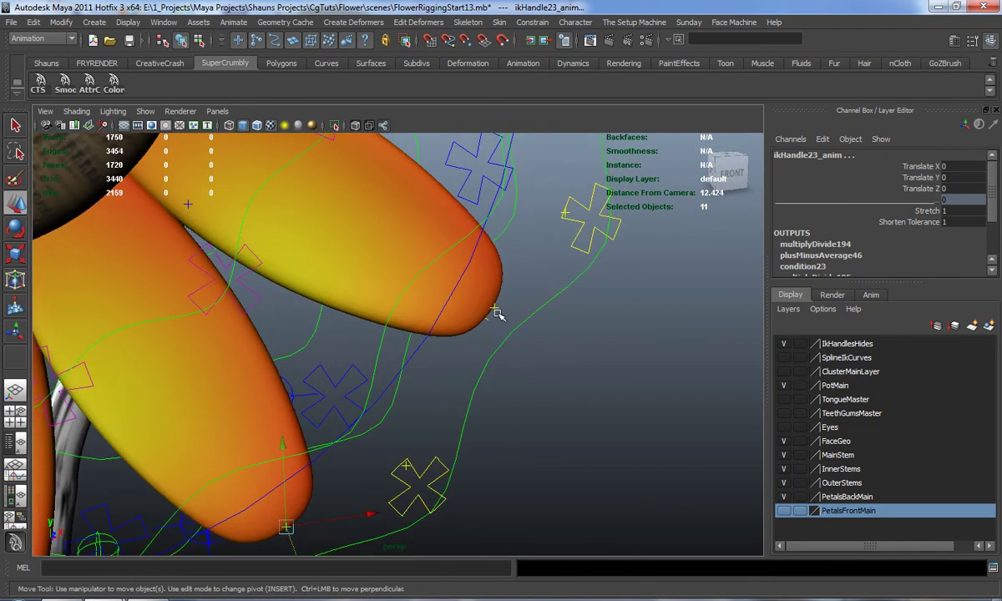
{"action": "left_click_drag", "start_coordinate": [495, 308], "coordinate": [452, 401], "text": "alt"}
{"action": "right_click_drag", "start_coordinate": [452, 402], "coordinate": [398, 404], "text": "alt"}
{"action": "left_click_drag", "start_coordinate": [398, 404], "coordinate": [380, 351], "text": "alt"}
{"action": "middle_click_drag", "start_coordinate": [380, 350], "coordinate": [399, 370], "text": "alt"}
{"action": "left_click_drag", "start_coordinate": [398, 371], "coordinate": [392, 391], "text": "alt"}
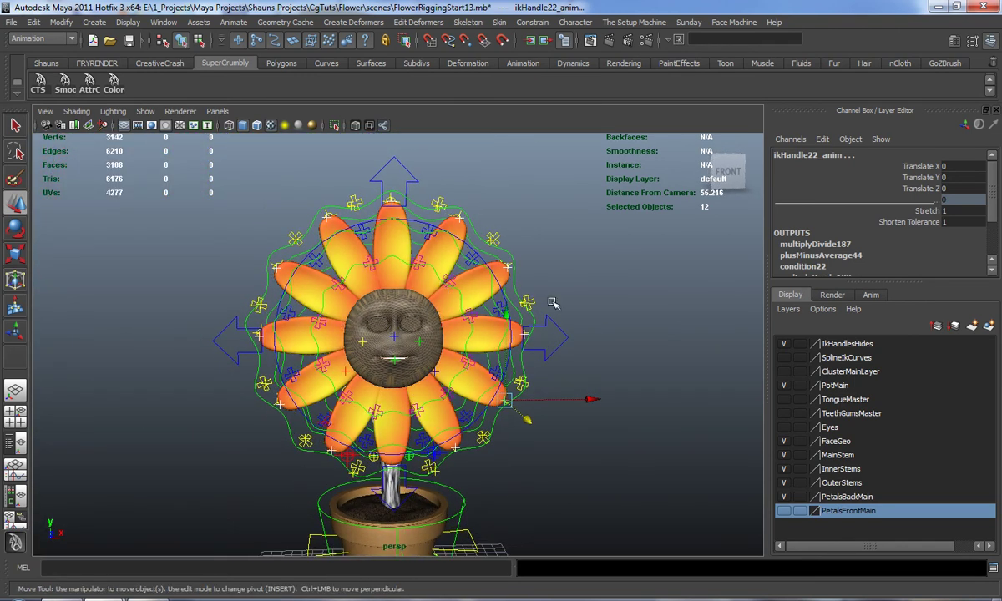
- Load the twelve selected back petal tip controls as the connected objects and choose their Stretch attribute
{"action": "left_click_drag", "start_coordinate": [1001, 82], "coordinate": [134, 102]}
{"action": "middle_click_drag", "start_coordinate": [440, 268], "coordinate": [485, 241], "text": "alt"}
{"action": "left_click_drag", "start_coordinate": [144, 102], "coordinate": [173, 97]}
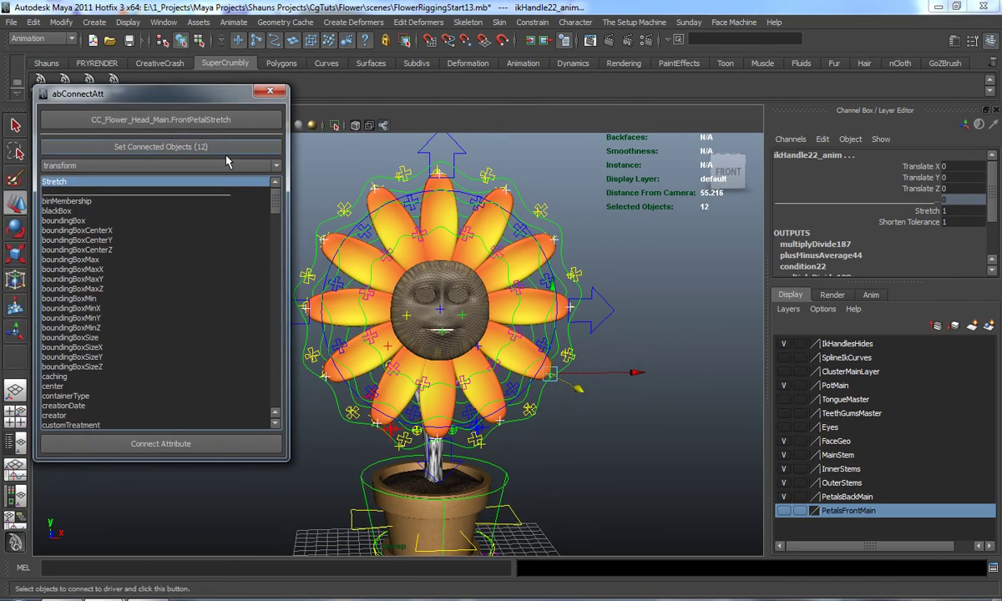
{"action": "left_click", "coordinate": [927, 211]}
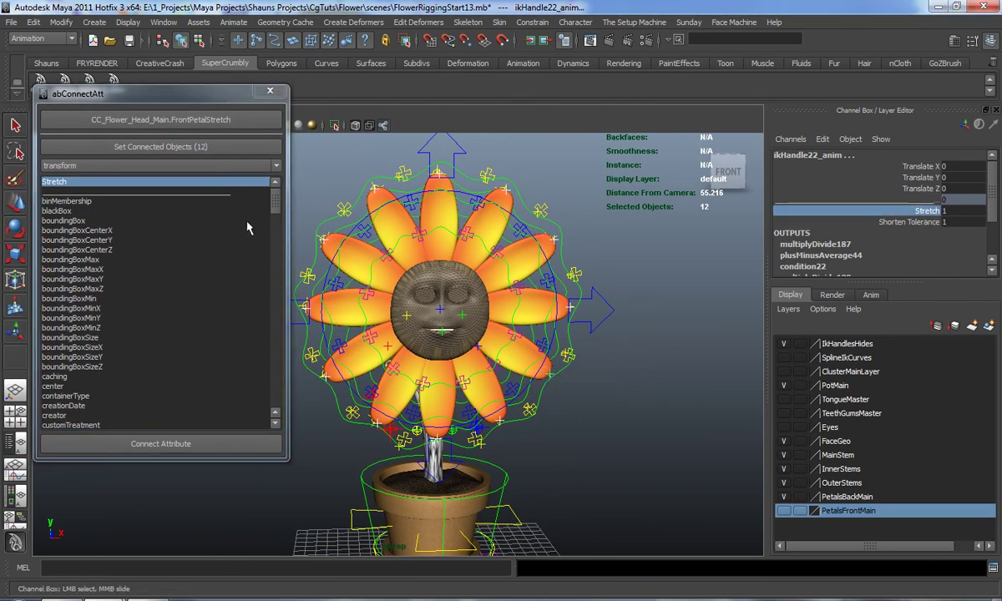
{"action": "left_click", "coordinate": [158, 143]}
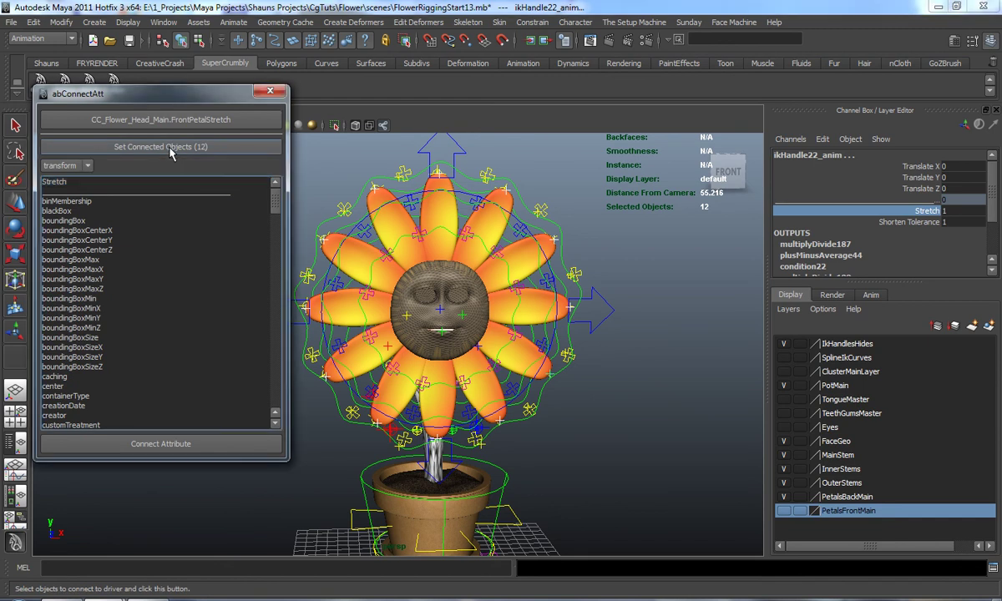
{"action": "left_click", "coordinate": [68, 181]}
- Set CC_Flower_Head_Main's Back Petal Stretch as the driver, connect it to the tip controls' Stretch, and clear the selection
{"action": "left_click", "coordinate": [557, 311]}
{"action": "scroll", "coordinate": [969, 221], "scroll_direction": "down", "scroll_amount": 5}
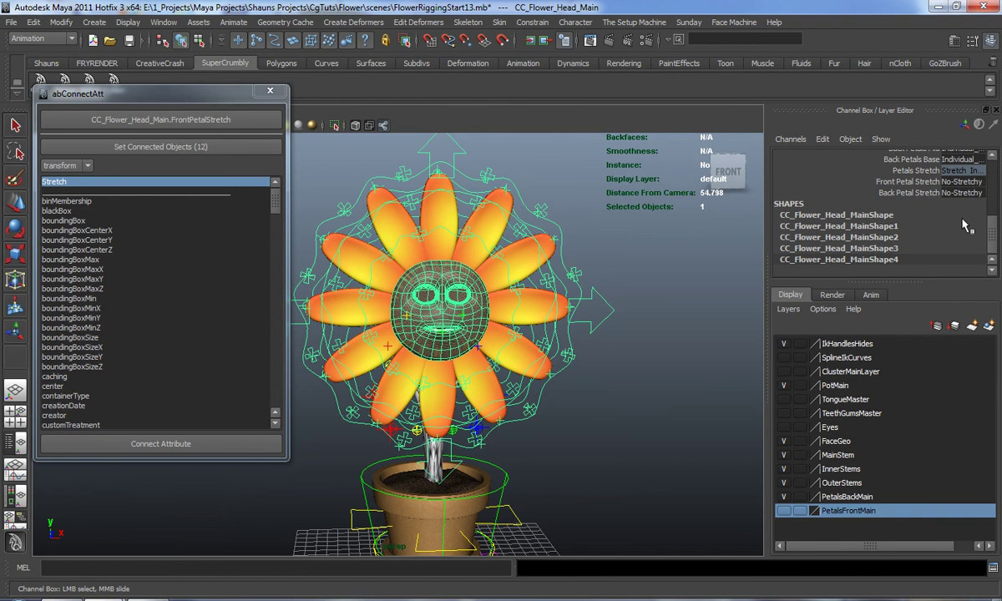
{"action": "left_click", "coordinate": [921, 194]}
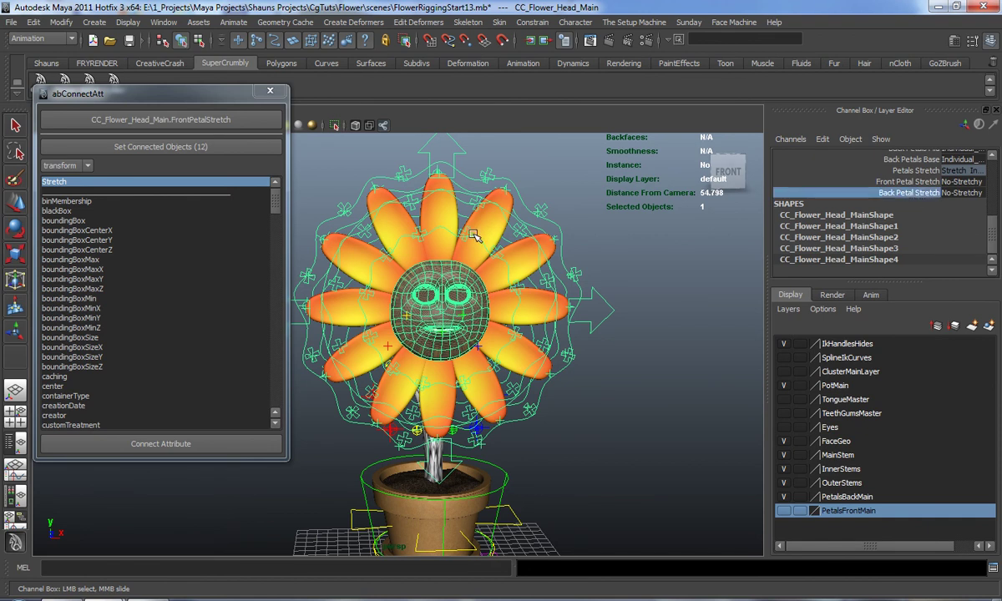
{"action": "left_click", "coordinate": [166, 122]}
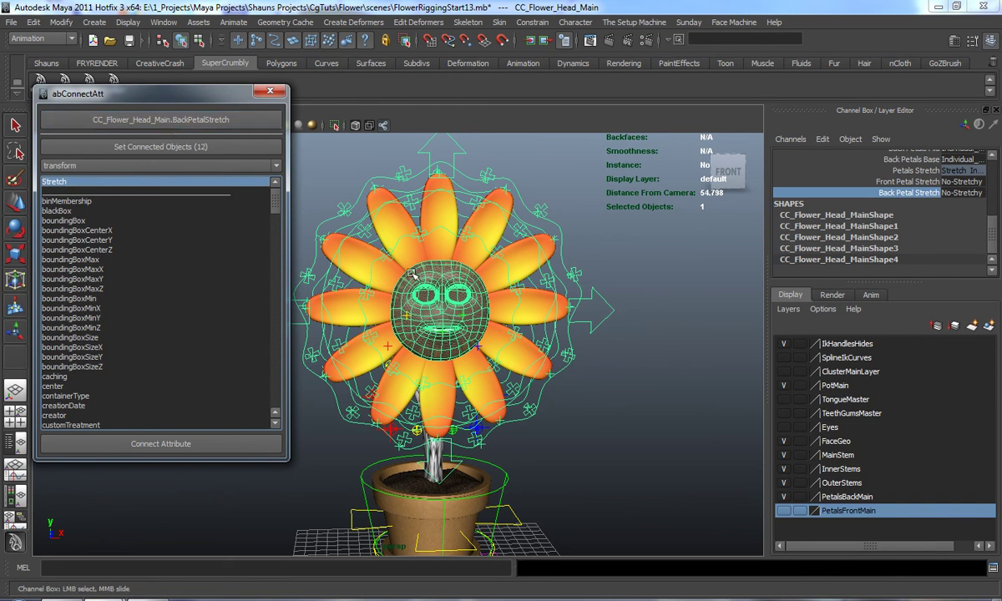
{"action": "left_click", "coordinate": [167, 443]}
{"action": "left_click", "coordinate": [610, 429]}
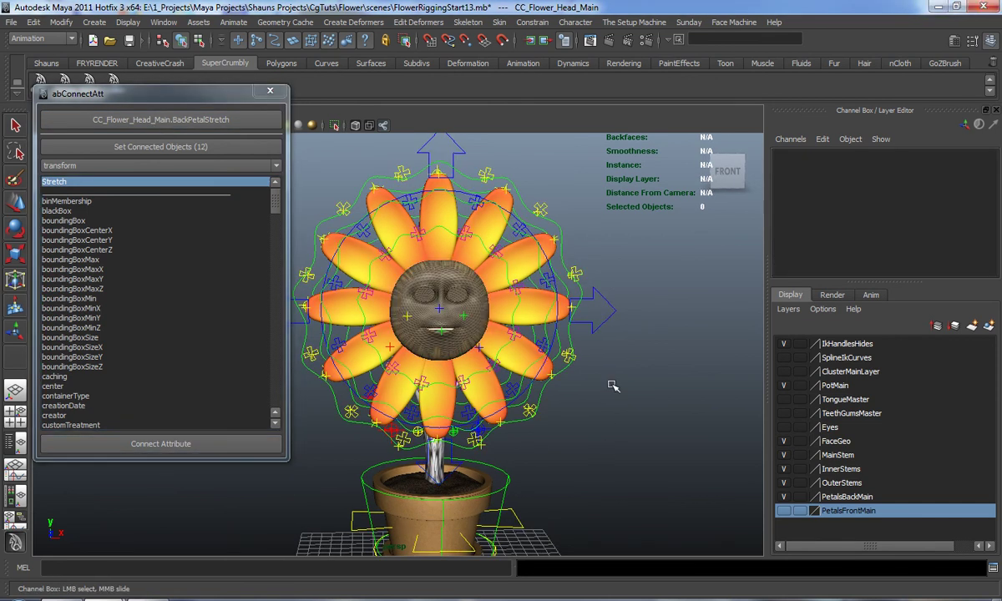
- Test the non-stretchy state by moving CC_BK_petals_Tips back about 16 units in Z, and undo the move
{"action": "left_click_drag", "start_coordinate": [562, 302], "coordinate": [458, 301], "text": "alt"}
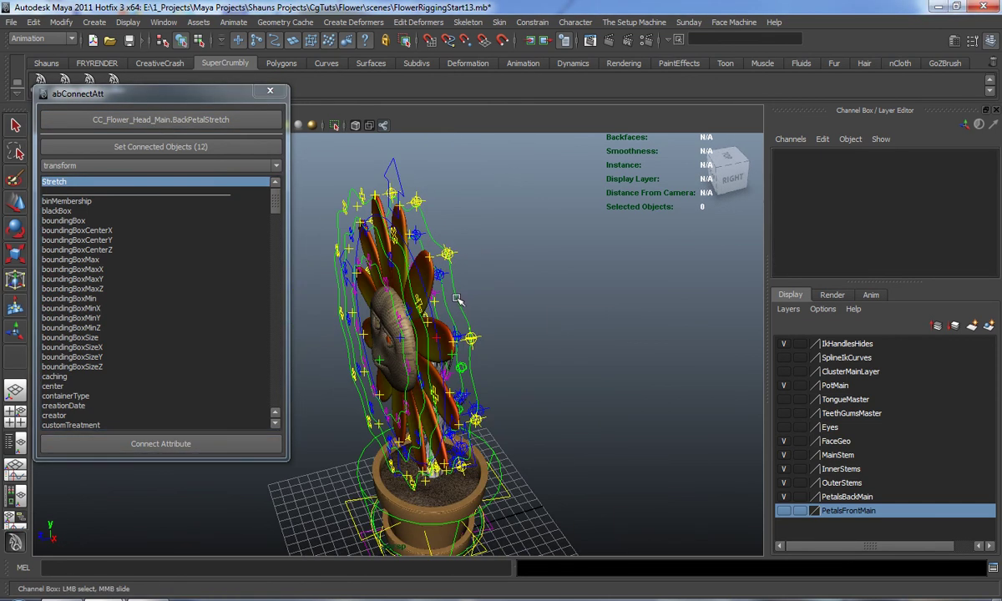
{"action": "left_click", "coordinate": [429, 282]}
{"action": "key", "text": "w"}
{"action": "left_click_drag", "start_coordinate": [320, 333], "coordinate": [541, 326]}
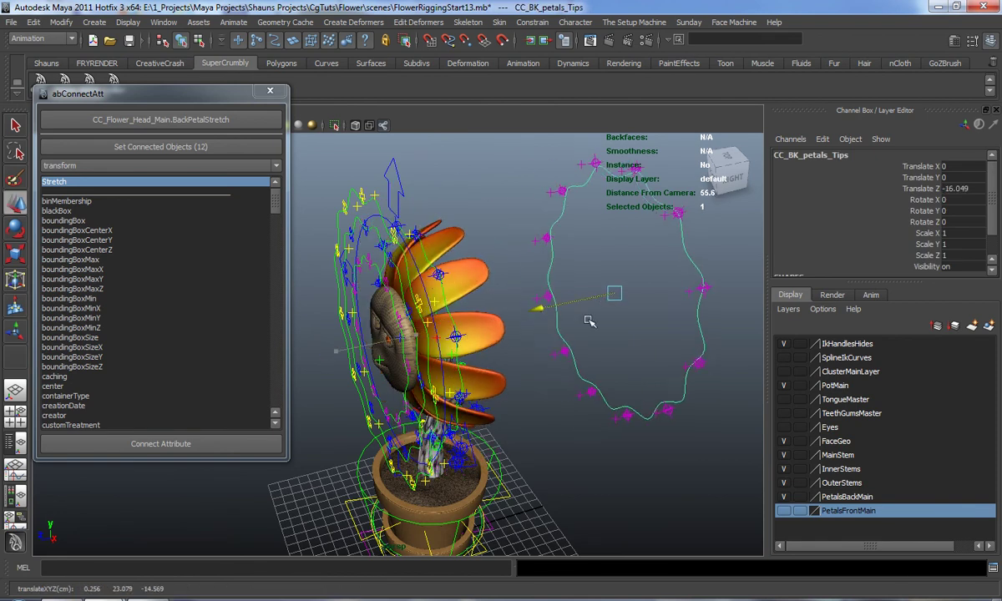
{"action": "key", "text": "ctrl+z"}
{"action": "key", "text": "ctrl+z"}
{"action": "key", "text": "ctrl+z"}
{"action": "key", "text": "ctrl+z"}
- Set Back Petal Stretch to Stretchy on the flower head's main control
{"action": "scroll", "coordinate": [960, 243], "scroll_direction": "down", "scroll_amount": 5}
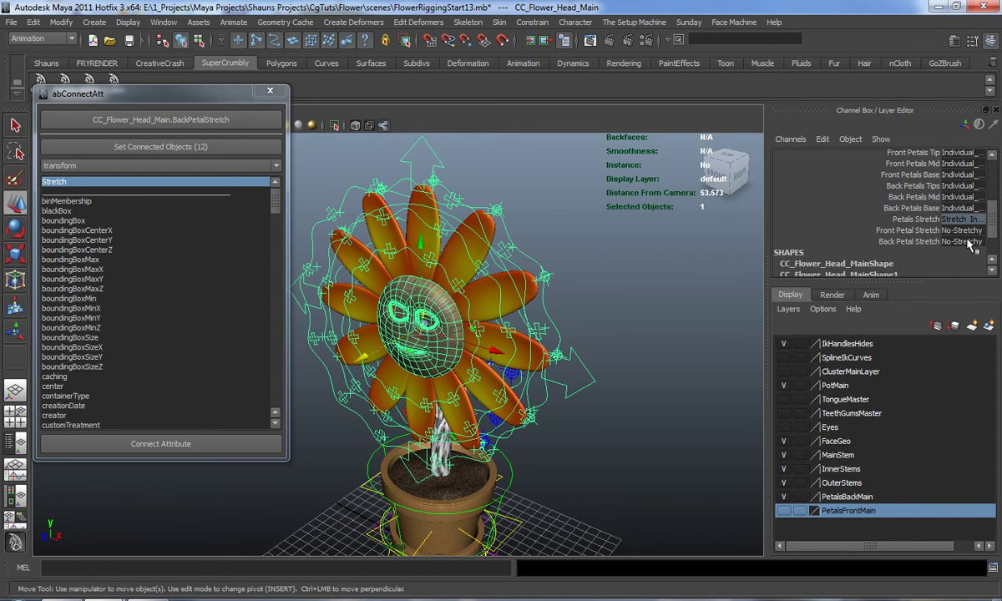
{"action": "left_click", "coordinate": [964, 243]}
{"action": "left_click", "coordinate": [969, 267]}
- Test the stretchy state by pulling the back petals' shared tip control away from the head, and undo the move
{"action": "left_click_drag", "start_coordinate": [661, 285], "coordinate": [576, 303], "text": "alt"}
{"action": "left_click", "coordinate": [538, 287]}
{"action": "left_click", "coordinate": [449, 278]}
{"action": "left_click_drag", "start_coordinate": [331, 339], "coordinate": [491, 347]}
{"action": "key", "text": "ctrl+z"}
- Close the abConnectAtt window and clear the selection
{"action": "left_click_drag", "start_coordinate": [590, 411], "coordinate": [438, 307], "text": "alt"}
{"action": "left_click", "coordinate": [269, 90]}
{"action": "left_click", "coordinate": [567, 382]}
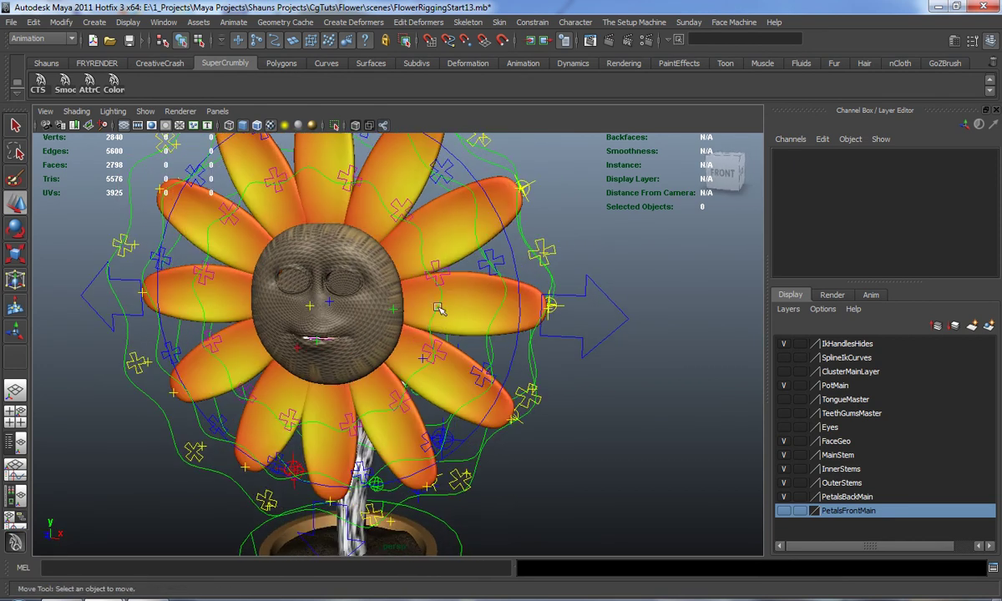
- Review CC_Flower_Head_Main's custom petal attributes, including the options offered by Front Petals Tip
{"action": "scroll", "coordinate": [438, 304], "scroll_direction": "down", "scroll_amount": 4}
{"action": "scroll", "coordinate": [437, 359], "scroll_direction": "up", "scroll_amount": 2}
{"action": "left_click_drag", "start_coordinate": [436, 361], "coordinate": [535, 373], "text": "alt"}
{"action": "left_click", "coordinate": [578, 339]}
{"action": "scroll", "coordinate": [946, 219], "scroll_direction": "down", "scroll_amount": 5}
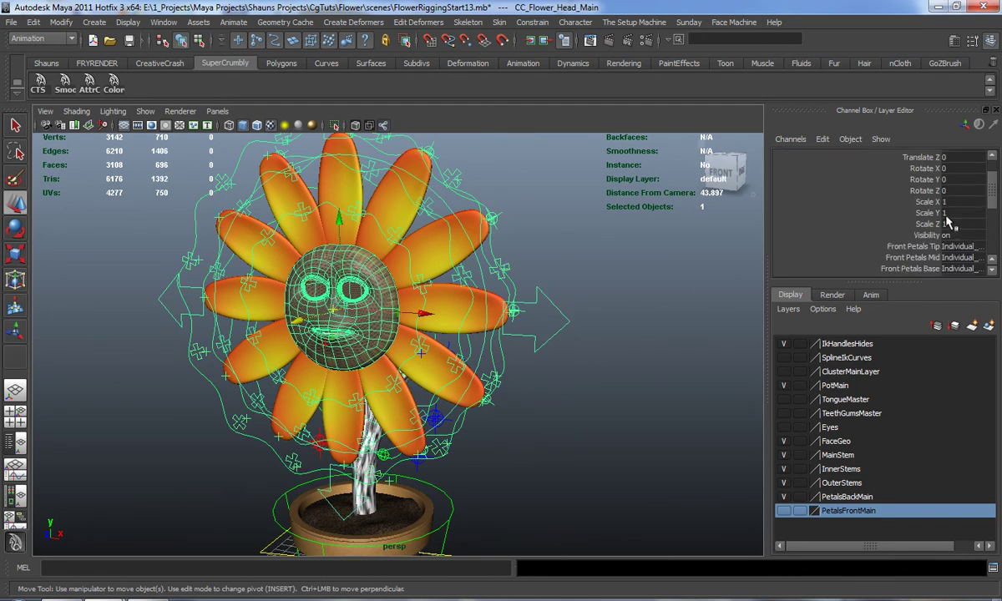
{"action": "left_click_drag", "start_coordinate": [991, 214], "coordinate": [991, 216]}
{"action": "left_click", "coordinate": [948, 185]}
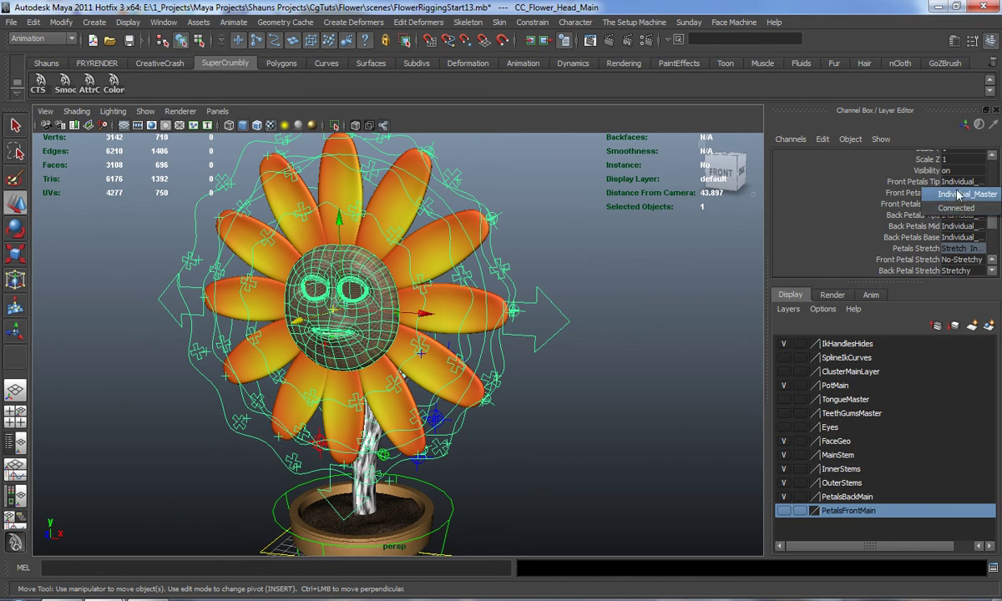
{"action": "left_click", "coordinate": [882, 16]}
{"action": "left_click_drag", "start_coordinate": [995, 216], "coordinate": [995, 208]}
- Try pulling the back petal tips control again from a side view to check the stretch, and undo it
{"action": "left_click_drag", "start_coordinate": [516, 290], "coordinate": [491, 318], "text": "alt"}
{"action": "scroll", "coordinate": [474, 328], "scroll_direction": "up", "scroll_amount": 2}
{"action": "left_click_drag", "start_coordinate": [461, 272], "coordinate": [490, 276], "text": "alt"}
{"action": "left_click", "coordinate": [571, 273]}
{"action": "left_click_drag", "start_coordinate": [570, 274], "coordinate": [541, 301], "text": "alt"}
{"action": "left_click_drag", "start_coordinate": [478, 284], "coordinate": [405, 293], "text": "alt"}
{"action": "left_click", "coordinate": [477, 257]}
{"action": "left_click_drag", "start_coordinate": [256, 302], "coordinate": [456, 276]}
{"action": "key", "text": "ctrl+z"}
- Set Back Petal Stretch to No-Stretchy on CC_Flower_Head_Main
{"action": "left_click_drag", "start_coordinate": [404, 247], "coordinate": [516, 289], "text": "alt"}
{"action": "left_click", "coordinate": [544, 311]}
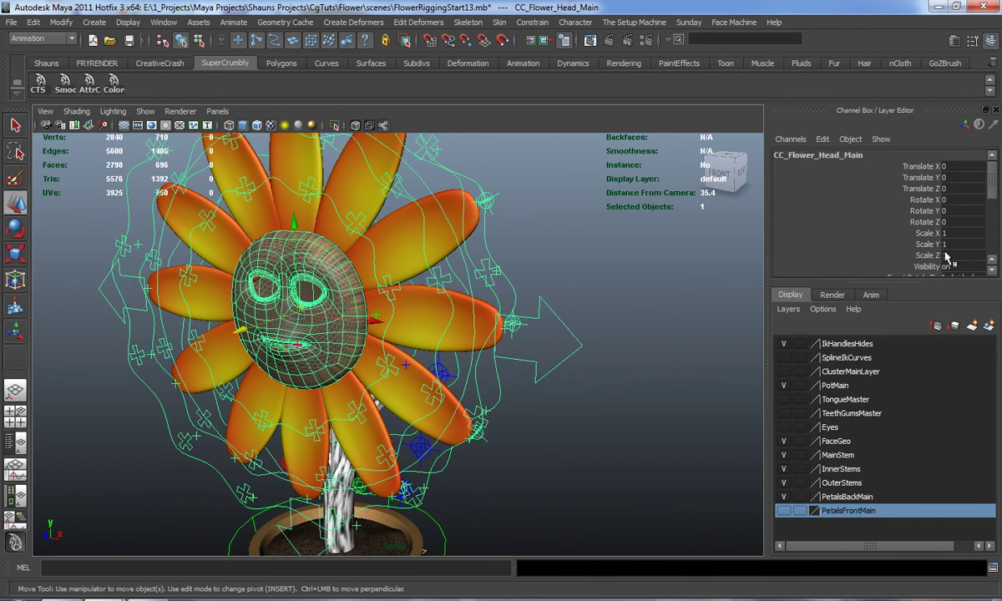
{"action": "scroll", "coordinate": [980, 227], "scroll_direction": "down", "scroll_amount": 5}
{"action": "left_click", "coordinate": [968, 242]}
{"action": "left_click", "coordinate": [908, 251]}
- Try moving the single back petal control CC_Back_Petal_9, and undo the move
{"action": "left_click_drag", "start_coordinate": [676, 247], "coordinate": [681, 277], "text": "alt"}
{"action": "left_click", "coordinate": [674, 279]}
{"action": "left_click_drag", "start_coordinate": [490, 309], "coordinate": [331, 239], "text": "alt"}
{"action": "scroll", "coordinate": [517, 324], "scroll_direction": "up", "scroll_amount": 3}
{"action": "left_click", "coordinate": [534, 238]}
{"action": "left_click_drag", "start_coordinate": [520, 337], "coordinate": [569, 332]}
{"action": "key", "text": "ctrl+z"}
{"action": "key", "text": "ctrl+z"}
{"action": "key", "text": "ctrl+z"}
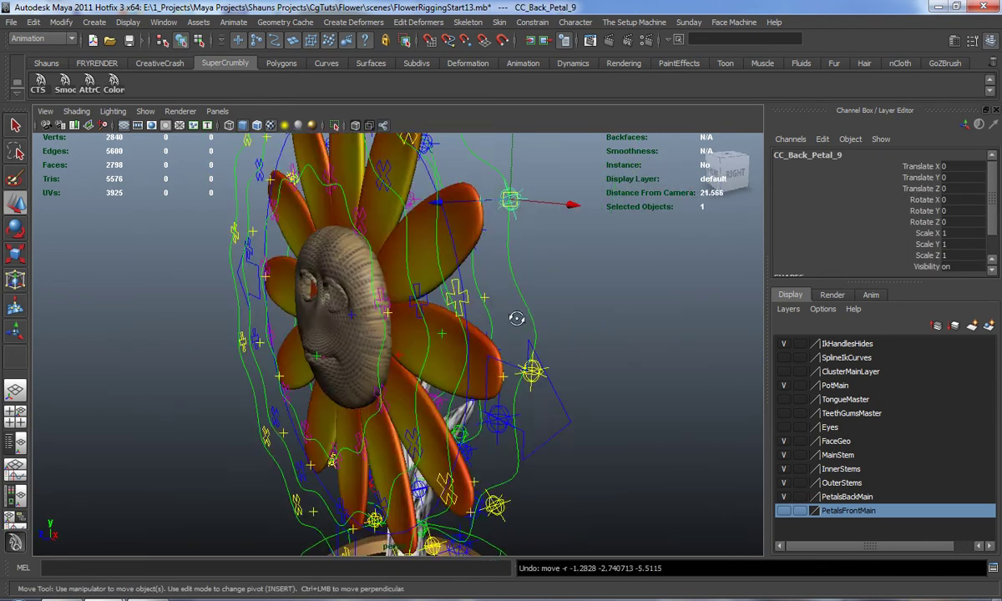
- Make the PetalsFrontMain layer visible and clear the selection
{"action": "left_click", "coordinate": [783, 510]}
{"action": "key", "text": "q"}
{"action": "left_click", "coordinate": [671, 425]}
{"action": "left_click_drag", "start_coordinate": [671, 425], "coordinate": [482, 359], "text": "alt"}
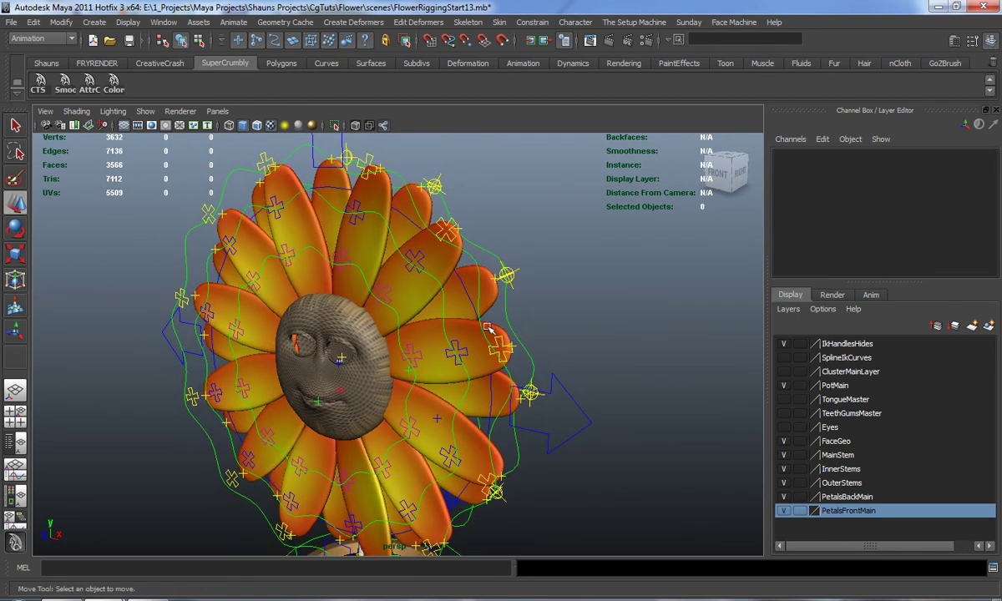
- Examine the front and back petal controls around the flower head from several angles
{"action": "left_click_drag", "start_coordinate": [380, 247], "coordinate": [459, 317], "text": "alt"}
{"action": "middle_click_drag", "start_coordinate": [458, 317], "coordinate": [472, 290], "text": "alt"}
{"action": "left_click_drag", "start_coordinate": [471, 290], "coordinate": [420, 295], "text": "alt"}
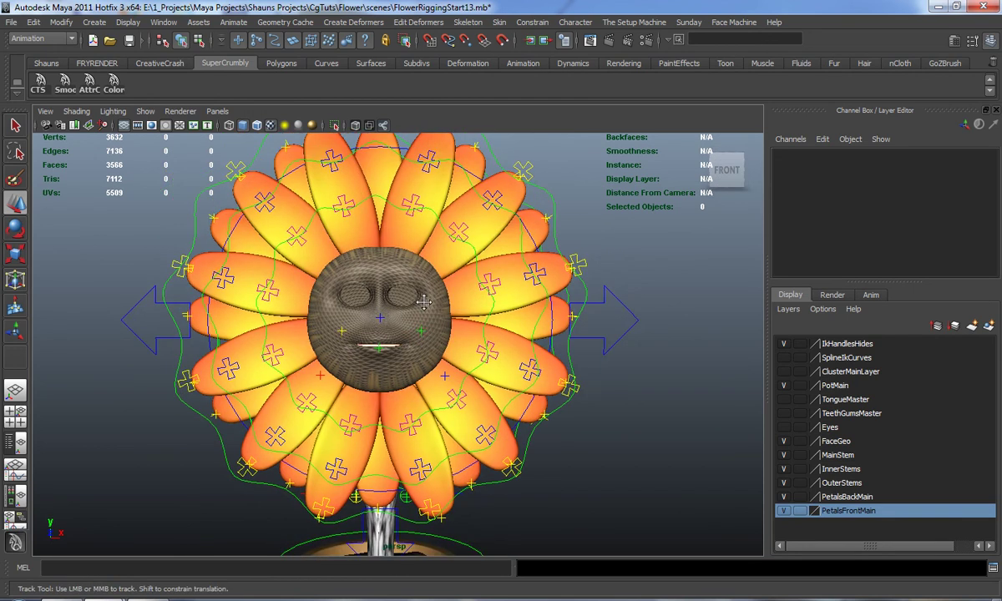
{"action": "middle_click_drag", "start_coordinate": [420, 296], "coordinate": [425, 314], "text": "alt"}
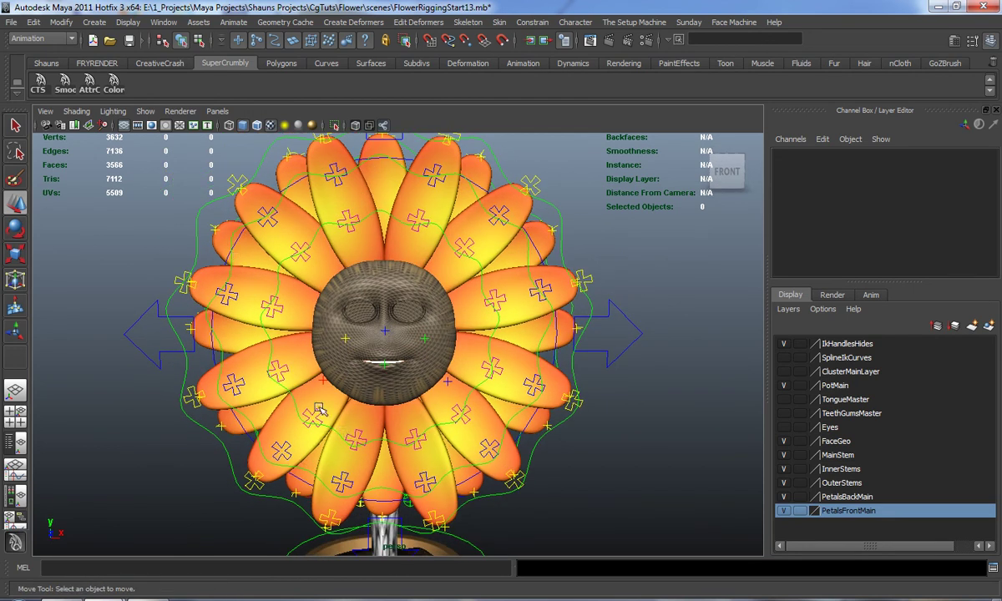
{"action": "left_click_drag", "start_coordinate": [331, 268], "coordinate": [420, 289], "text": "alt"}
{"action": "left_click_drag", "start_coordinate": [426, 238], "coordinate": [431, 298], "text": "alt"}
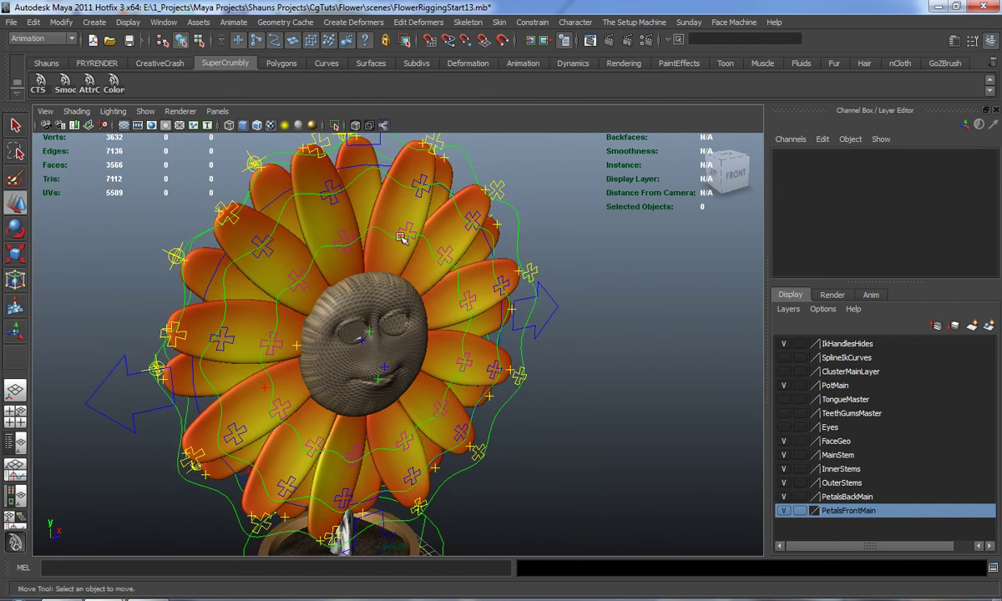
{"action": "left_click_drag", "start_coordinate": [385, 238], "coordinate": [412, 291], "text": "alt"}
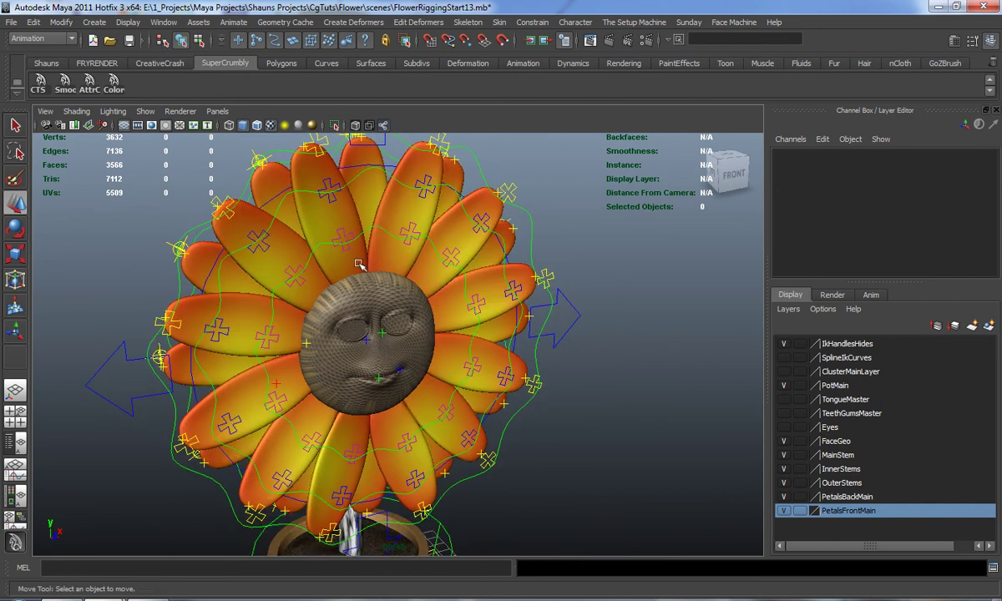
{"action": "left_click_drag", "start_coordinate": [488, 305], "coordinate": [499, 309], "text": "alt"}
- Open the Connection Editor with CC_Flower_Head_Main loaded as the output object
{"action": "left_click", "coordinate": [595, 320]}
{"action": "left_click_drag", "start_coordinate": [602, 351], "coordinate": [590, 350], "text": "alt"}
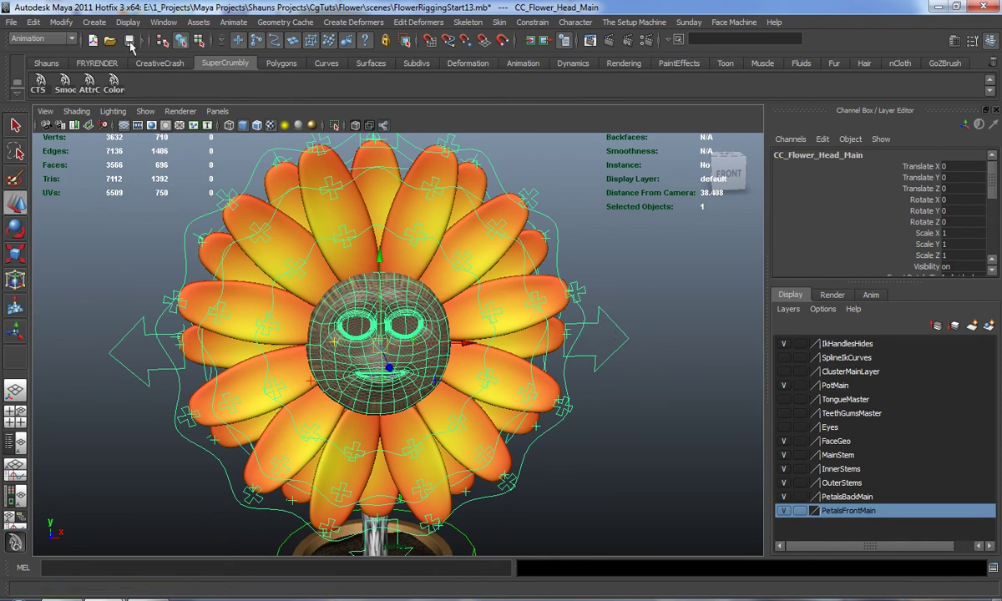
{"action": "left_click", "coordinate": [164, 22]}
{"action": "mouse_move", "coordinate": [242, 43]}
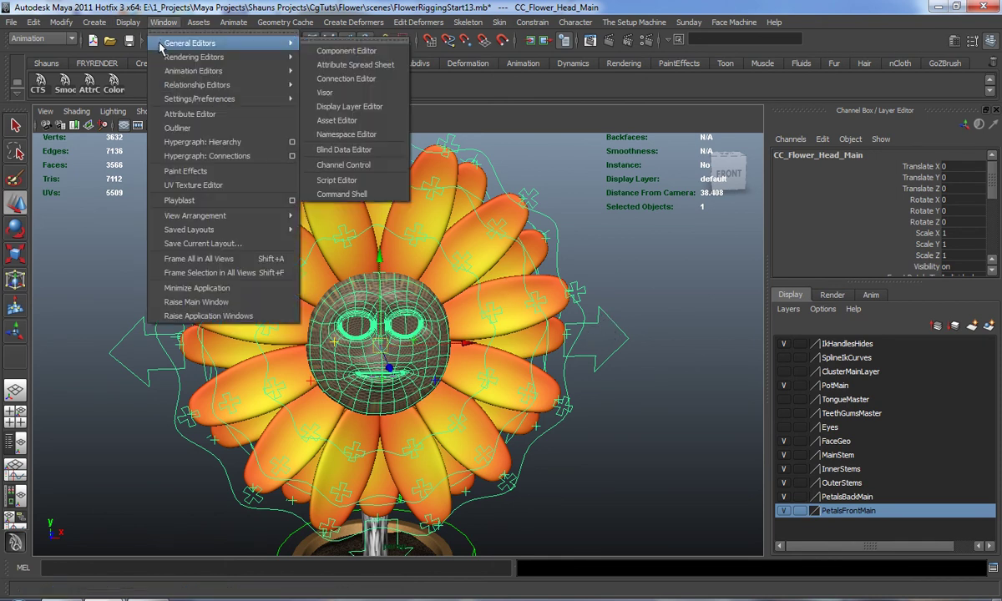
{"action": "left_click", "coordinate": [326, 78]}
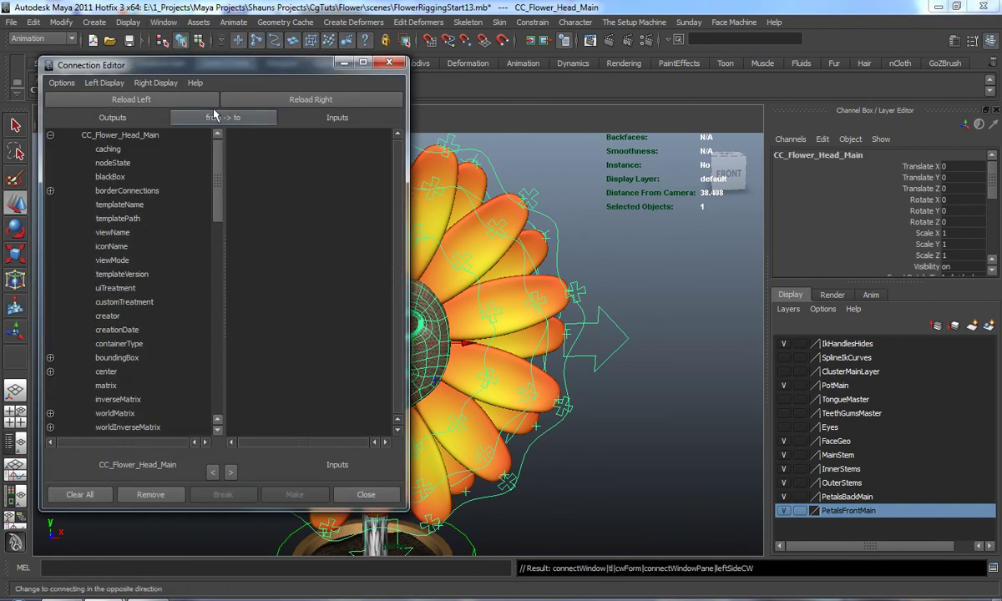
{"action": "left_click_drag", "start_coordinate": [260, 67], "coordinate": [207, 67]}
- Load the front petals' shared tip control, CC_FP_Tip_Main_Global, as the input object of the connection
{"action": "middle_click_drag", "start_coordinate": [534, 304], "coordinate": [578, 279], "text": "alt"}
{"action": "left_click_drag", "start_coordinate": [577, 280], "coordinate": [552, 279], "text": "alt"}
{"action": "left_click", "coordinate": [577, 248]}
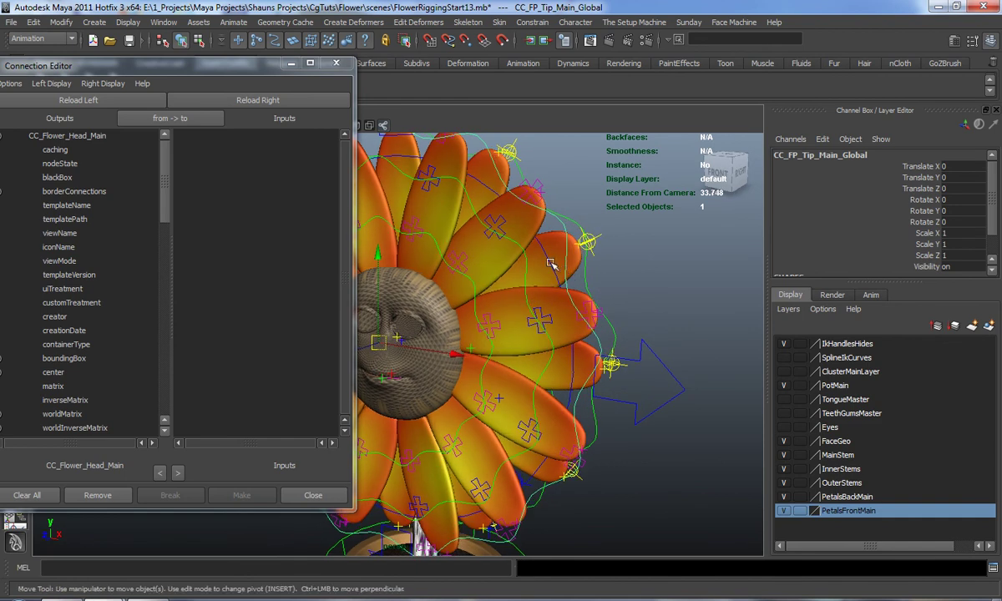
{"action": "left_click", "coordinate": [230, 100]}
{"action": "left_click_drag", "start_coordinate": [218, 68], "coordinate": [247, 63]}
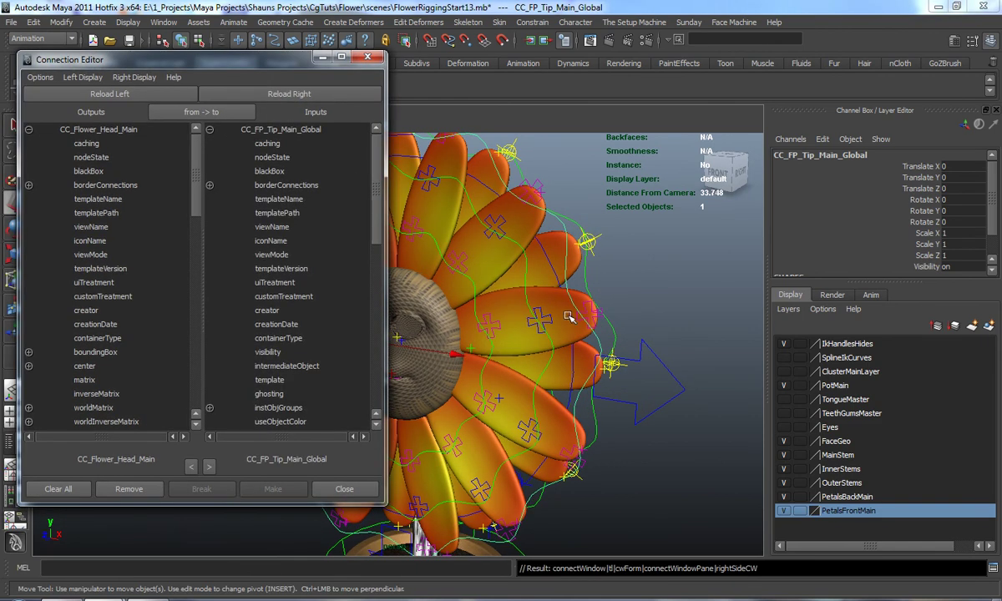
- Connect the head control's Front_Petals_Tip attribute to the visibility of CC_FP_Tip_Main_Global
{"action": "scroll", "coordinate": [130, 384], "scroll_direction": "down", "scroll_amount": 10}
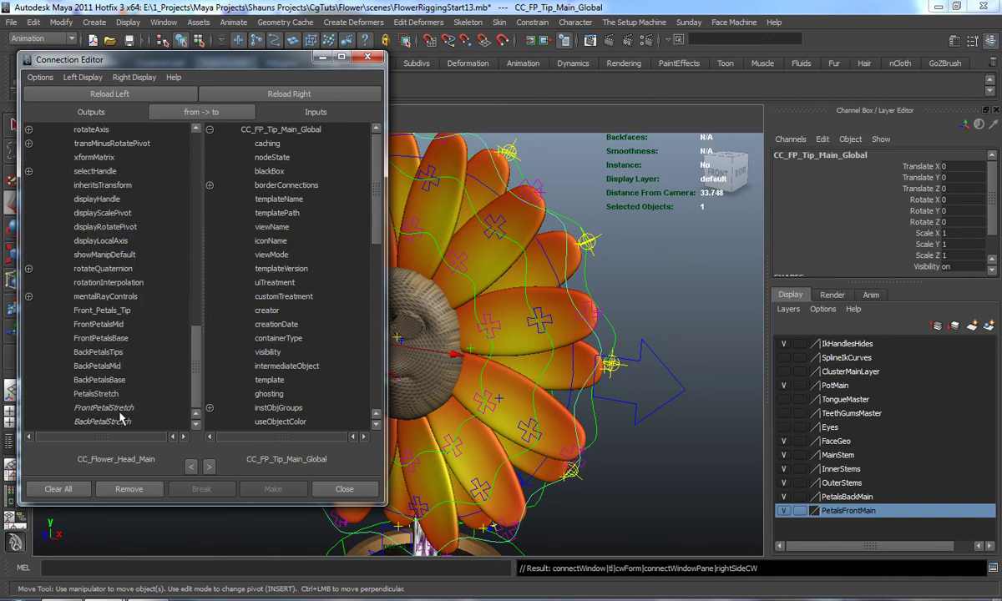
{"action": "left_click", "coordinate": [108, 311]}
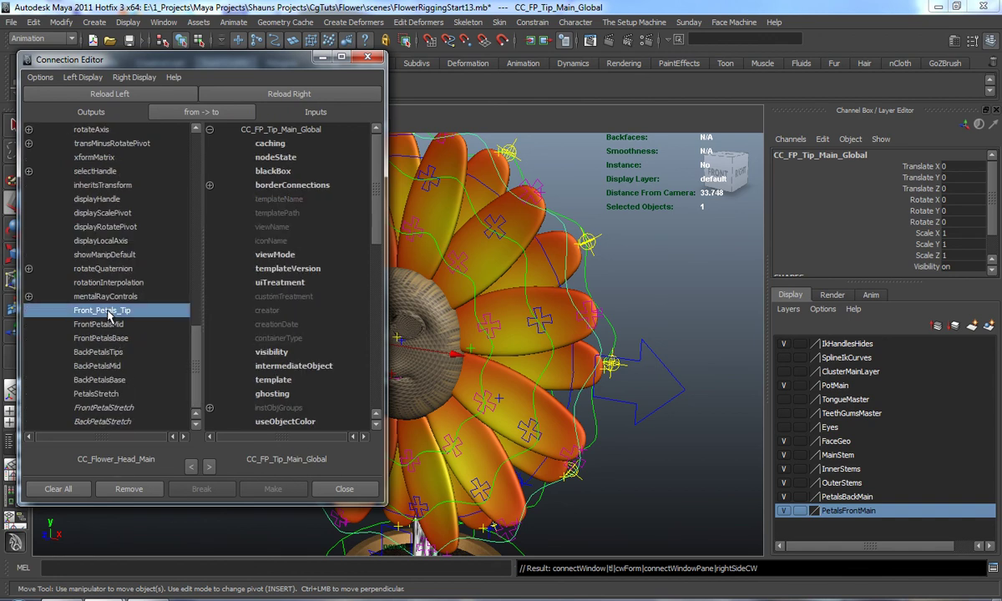
{"action": "left_click", "coordinate": [280, 354]}
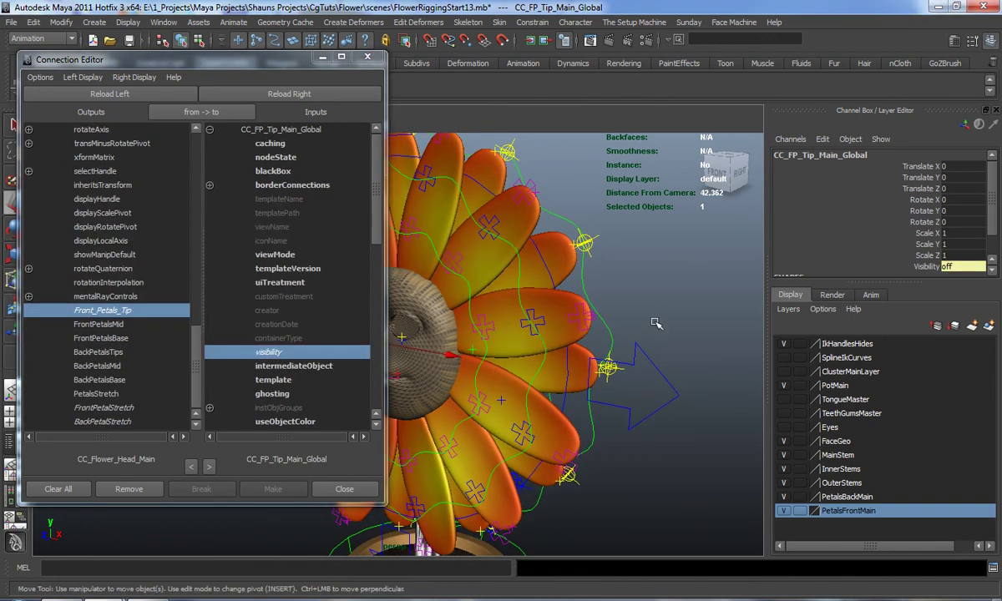
- Test the tip control's visibility by switching Front Petals Tip to Connected and back to Individual_Master on the head control
{"action": "left_click", "coordinate": [666, 379]}
{"action": "scroll", "coordinate": [969, 240], "scroll_direction": "down", "scroll_amount": 3}
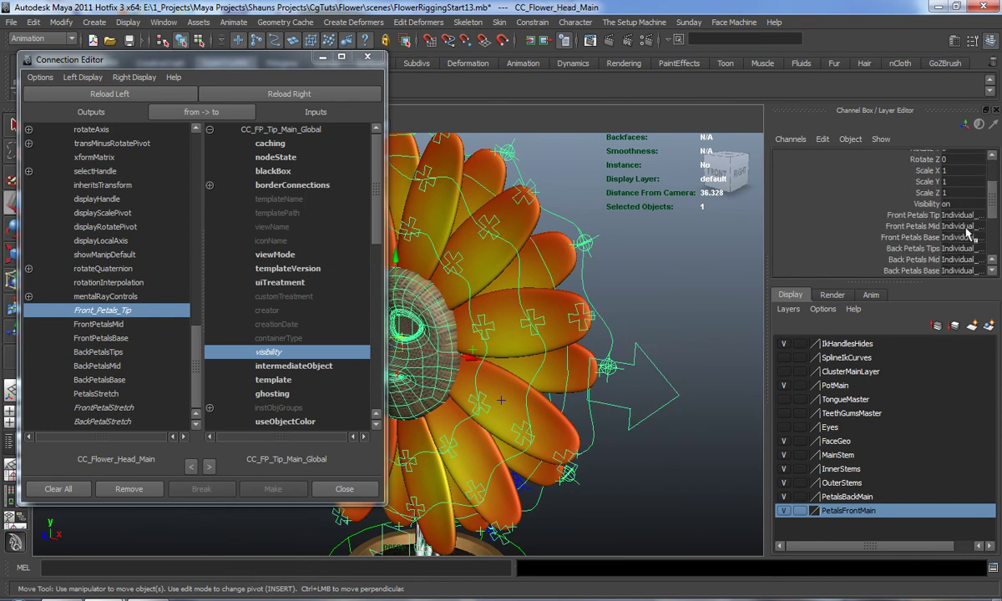
{"action": "left_click", "coordinate": [967, 218]}
{"action": "left_click", "coordinate": [968, 240]}
{"action": "left_click_drag", "start_coordinate": [599, 279], "coordinate": [658, 298], "text": "alt"}
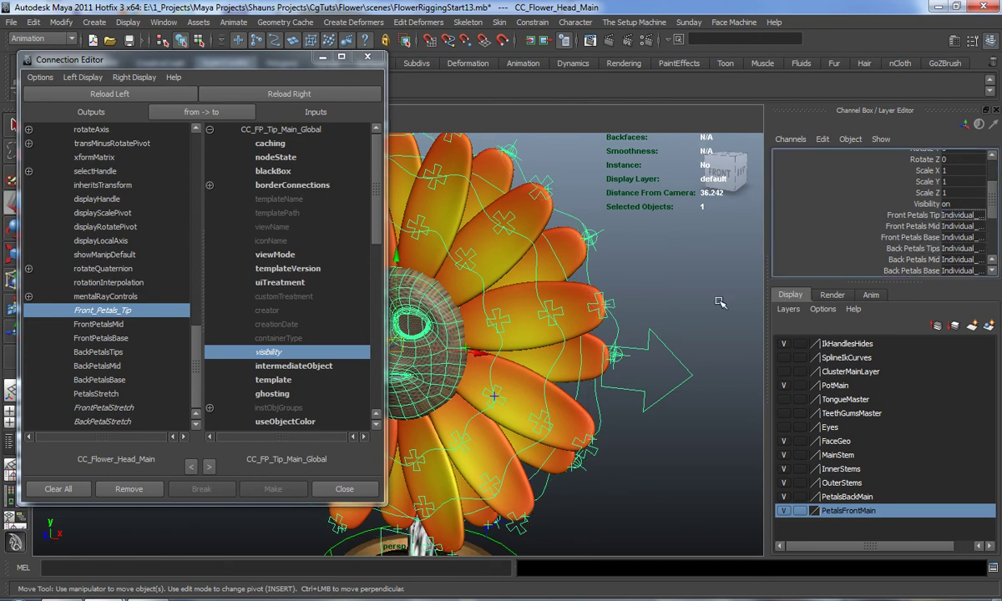
{"action": "left_click", "coordinate": [671, 315]}
{"action": "left_click_drag", "start_coordinate": [672, 315], "coordinate": [605, 308], "text": "alt"}
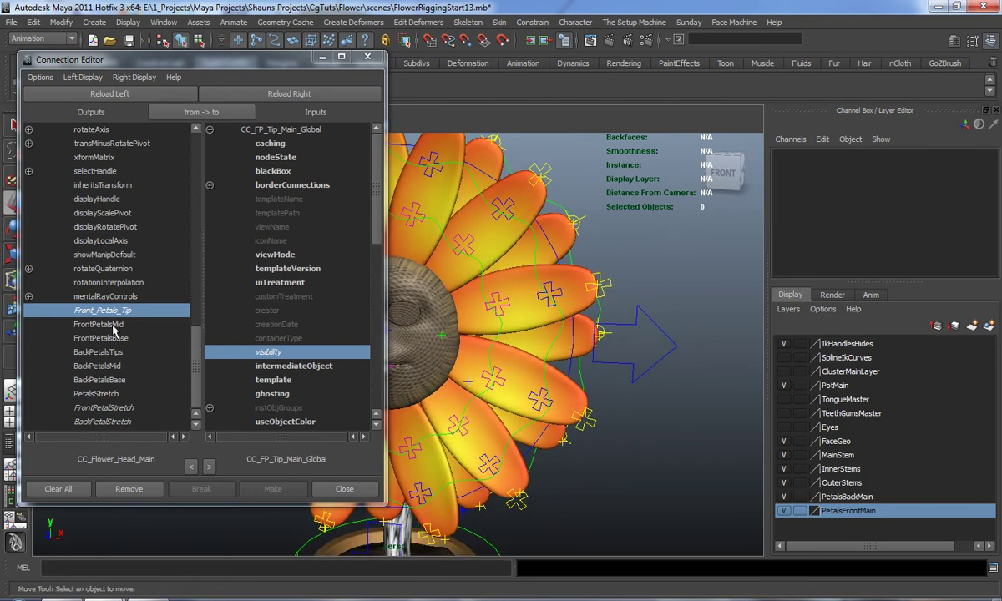
- Load CC_FP_Mid_Global as the input object and connect FrontPetalsMid to its visibility
{"action": "left_click", "coordinate": [551, 351]}
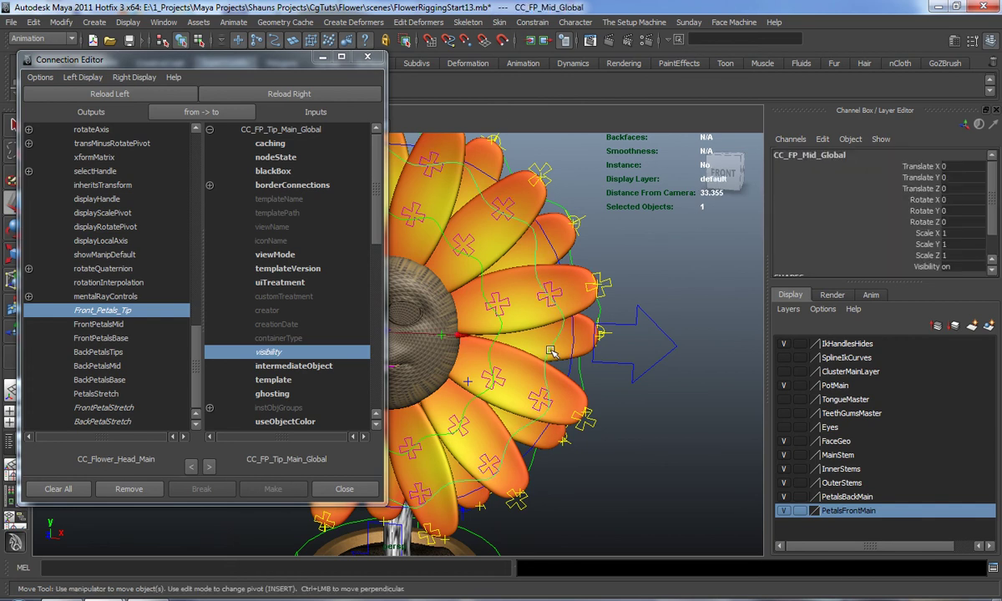
{"action": "left_click", "coordinate": [294, 100]}
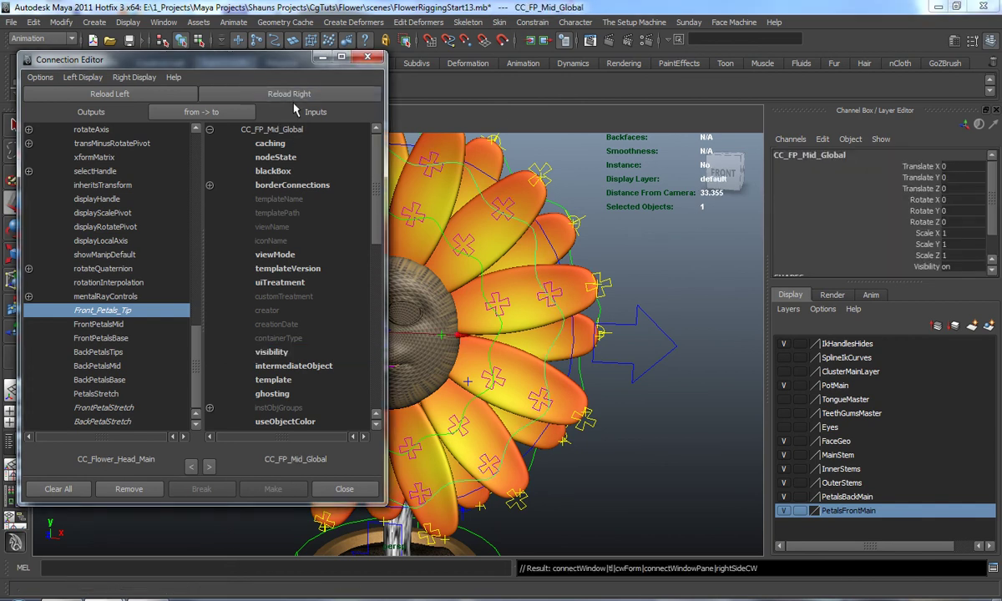
{"action": "left_click", "coordinate": [111, 325]}
{"action": "left_click", "coordinate": [269, 354]}
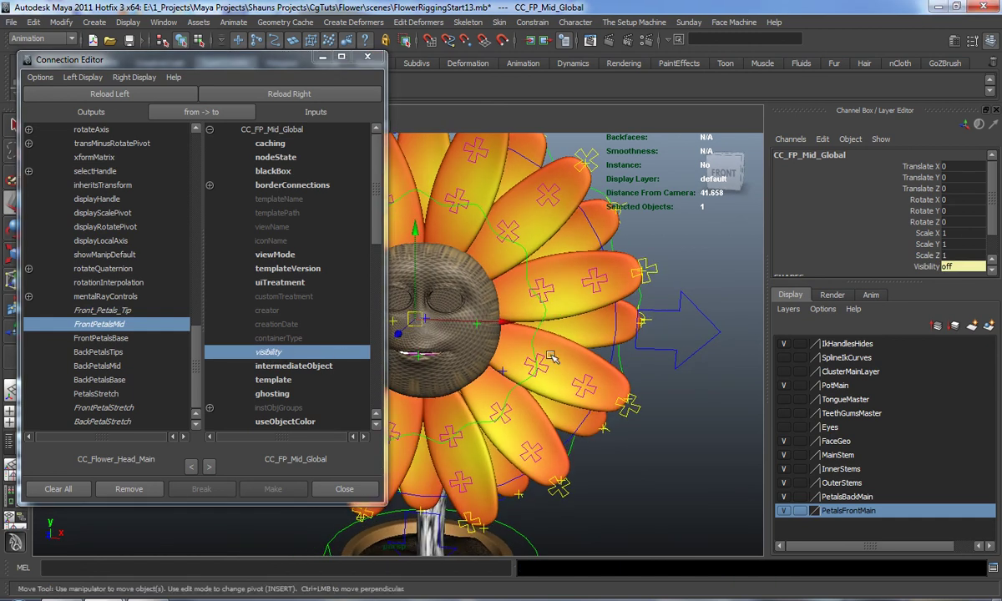
- Load CC_FP_Base_Global as the input object and connect FrontPetalsBase to its visibility
{"action": "left_click", "coordinate": [538, 329]}
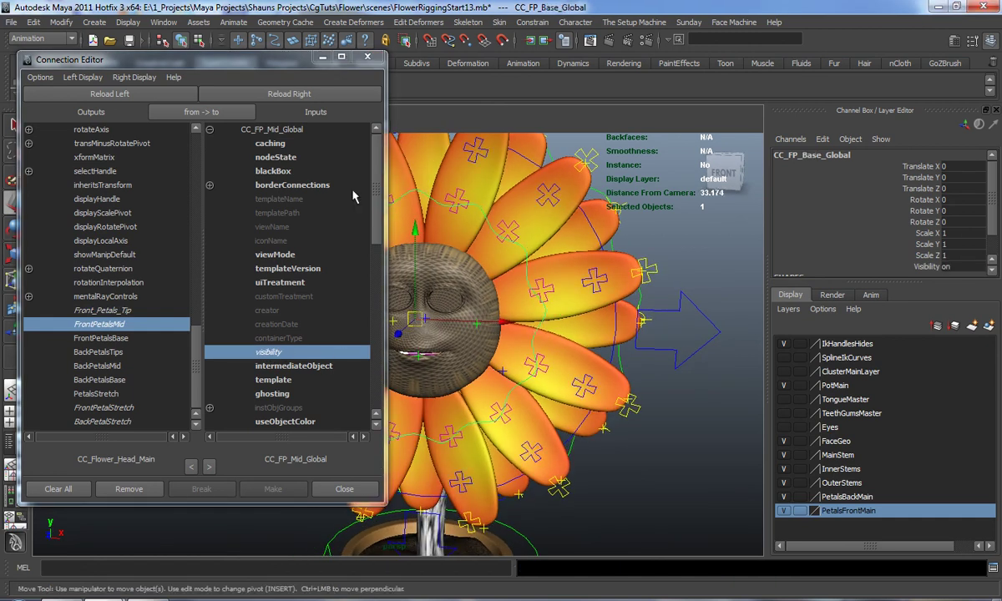
{"action": "left_click", "coordinate": [294, 94]}
{"action": "left_click", "coordinate": [111, 338]}
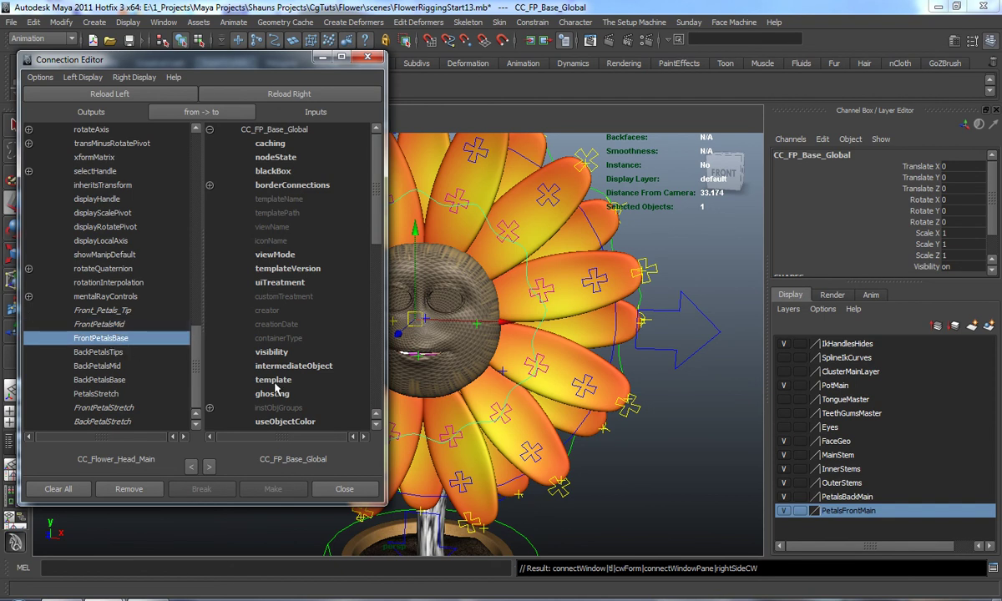
- Load the back petals' tip control, CC_BK_petals_Tips, as the input object and connect BackPetalsTips to its visibility
{"action": "left_click_drag", "start_coordinate": [531, 356], "coordinate": [497, 303], "text": "alt"}
{"action": "left_click", "coordinate": [593, 386]}
{"action": "left_click", "coordinate": [481, 289]}
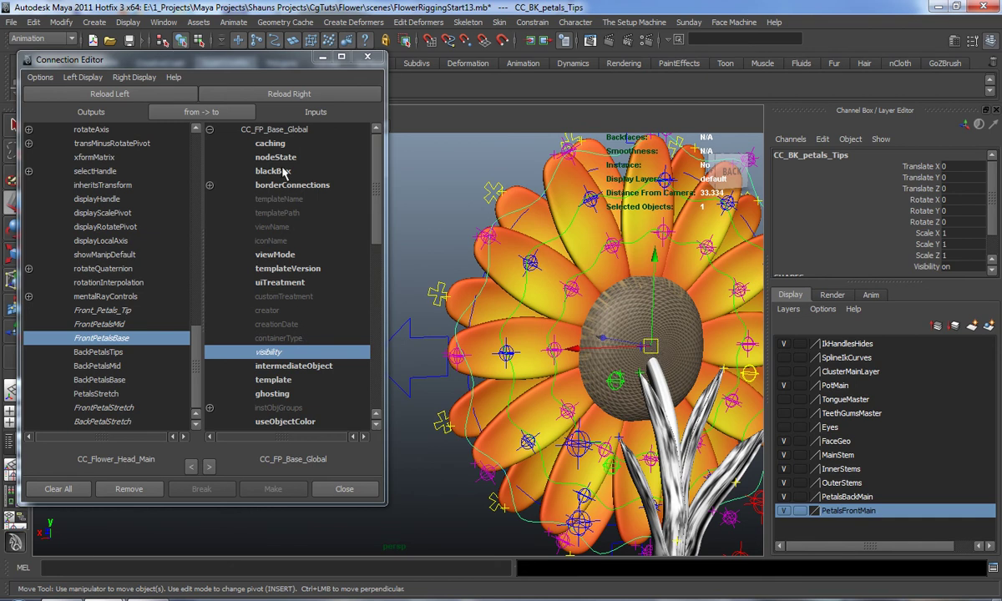
{"action": "left_click", "coordinate": [255, 96]}
{"action": "left_click", "coordinate": [100, 351]}
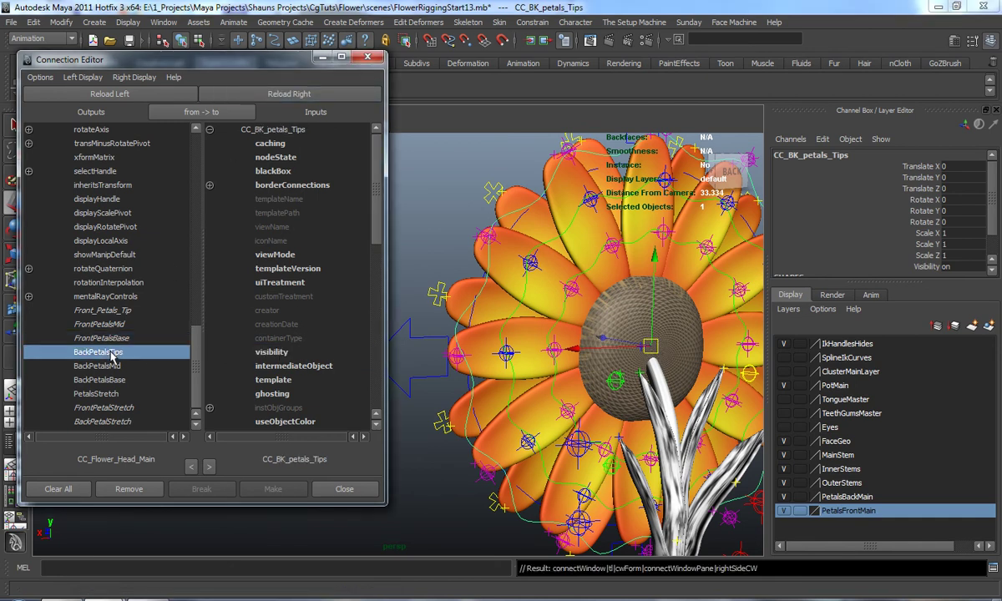
{"action": "left_click", "coordinate": [269, 354]}
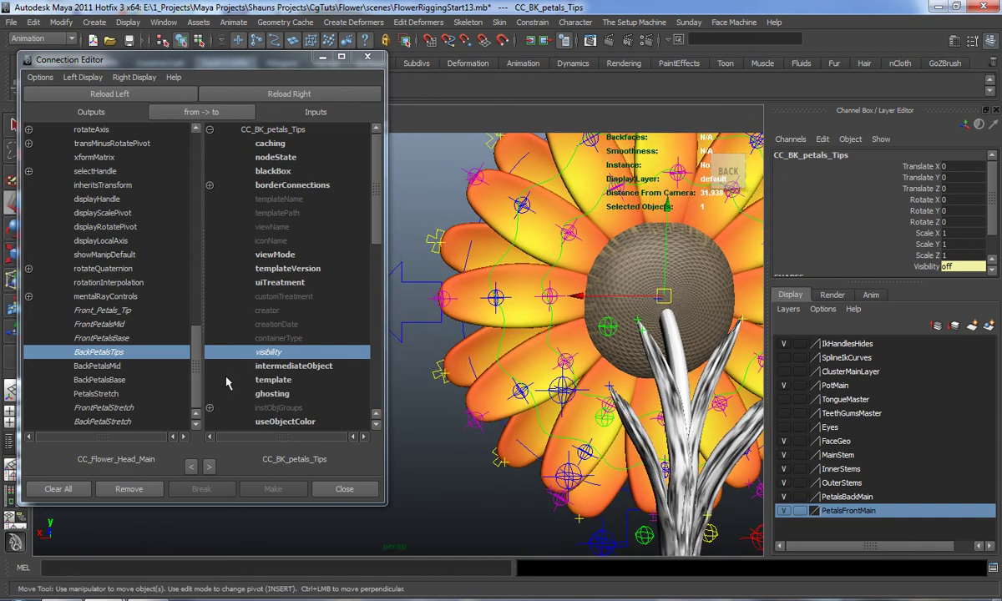
- Load CC_BK_petals_Mid as the input object and connect BackPetalsMid to its visibility
{"action": "left_click", "coordinate": [473, 314]}
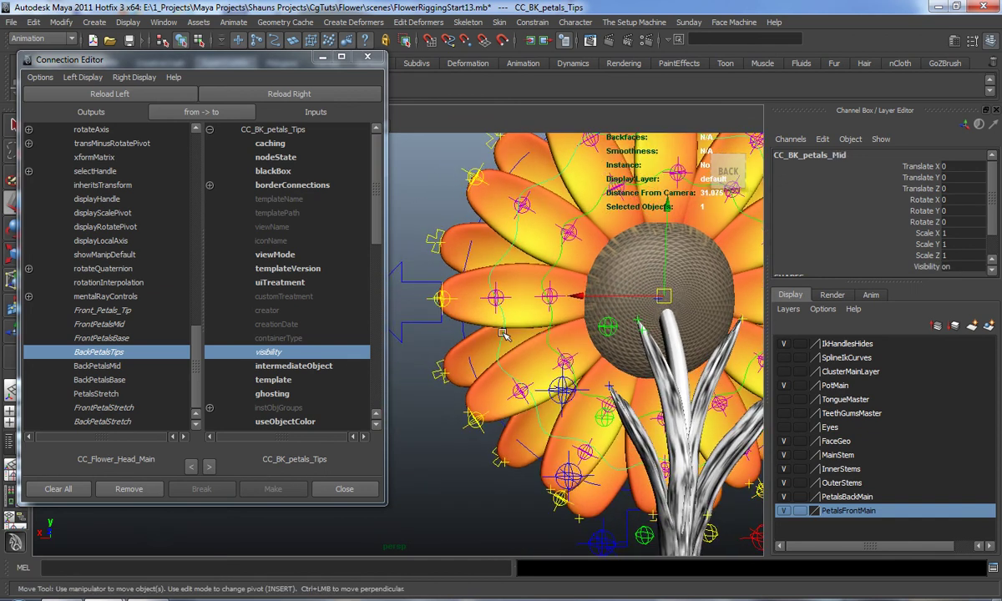
{"action": "left_click", "coordinate": [271, 95]}
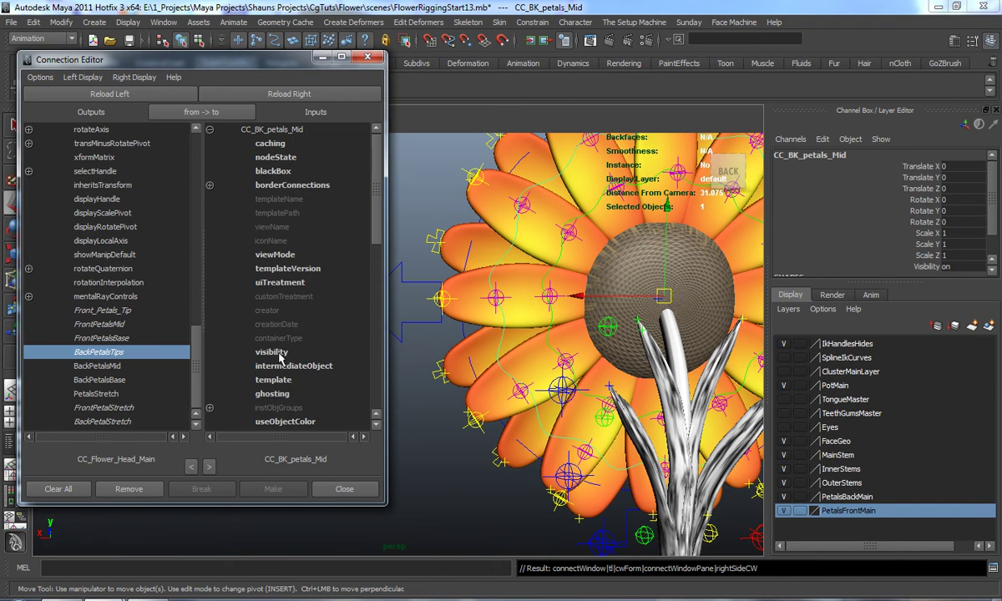
{"action": "left_click", "coordinate": [118, 366]}
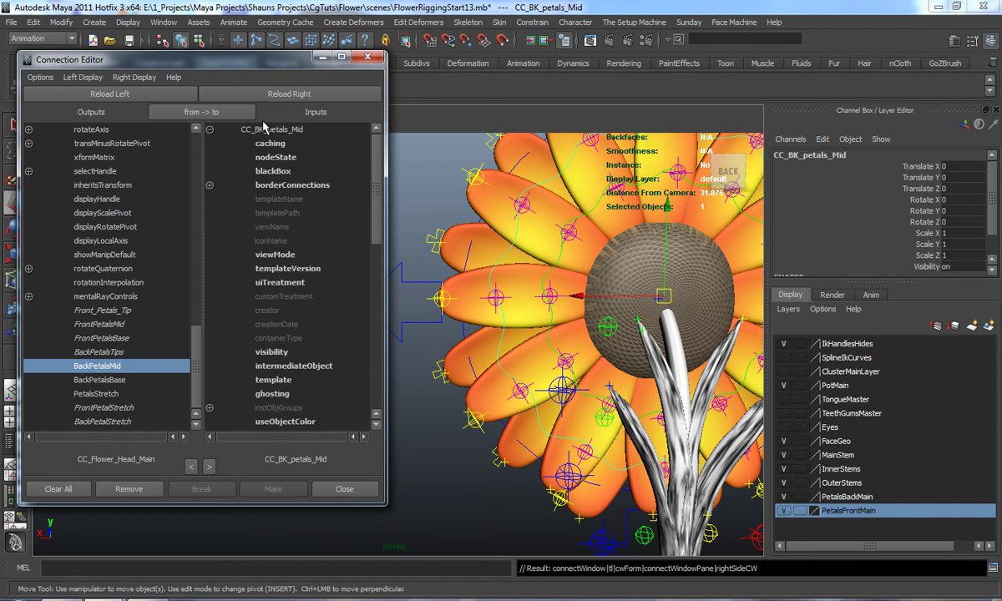
{"action": "left_click", "coordinate": [458, 244]}
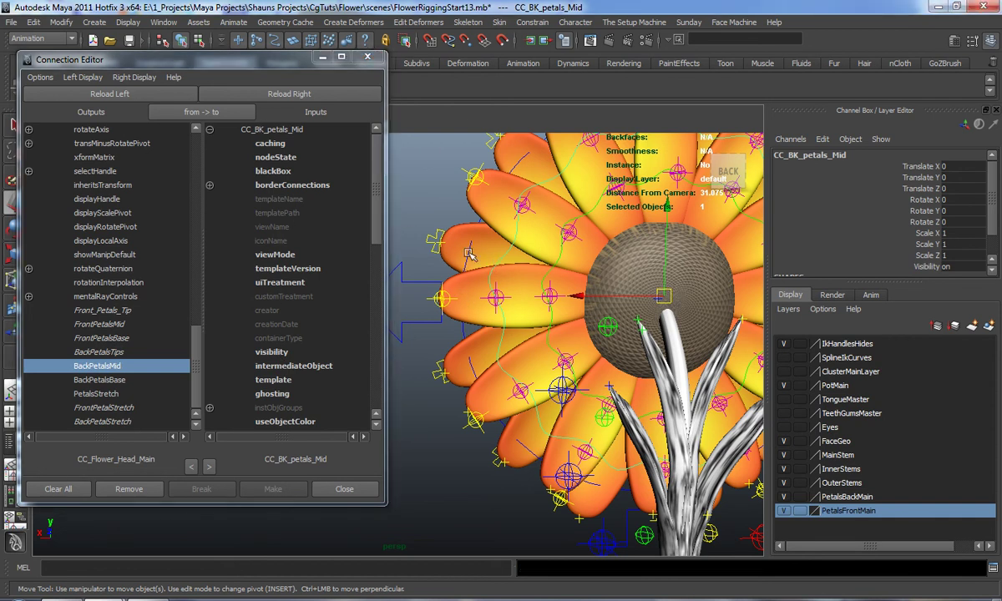
{"action": "left_click", "coordinate": [278, 97]}
{"action": "left_click", "coordinate": [268, 352]}
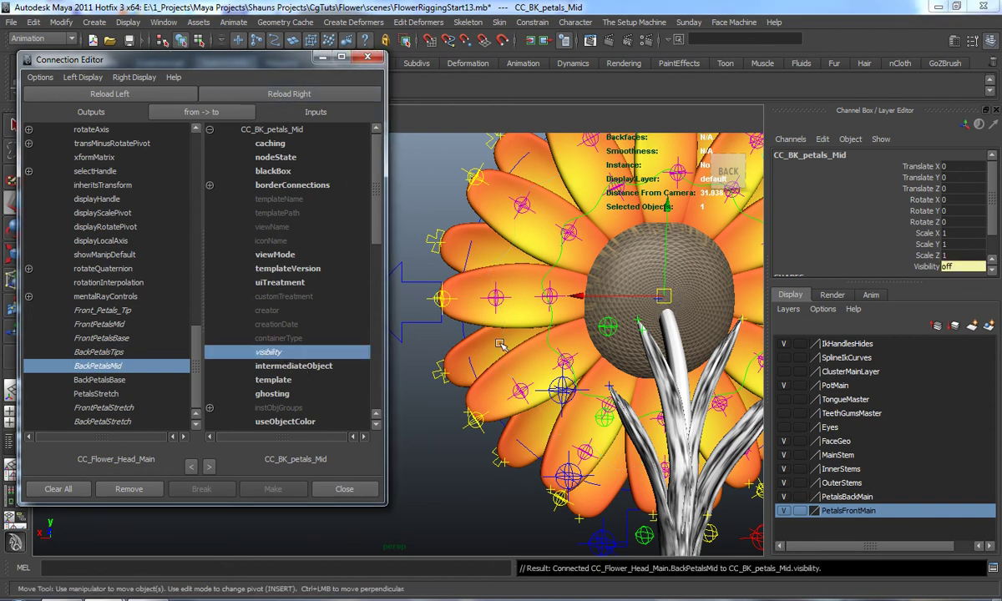
- Load CC_BK_petals_Base as the input object and connect BackPetalsBase to its visibility
{"action": "scroll", "coordinate": [512, 321], "scroll_direction": "up", "scroll_amount": 3}
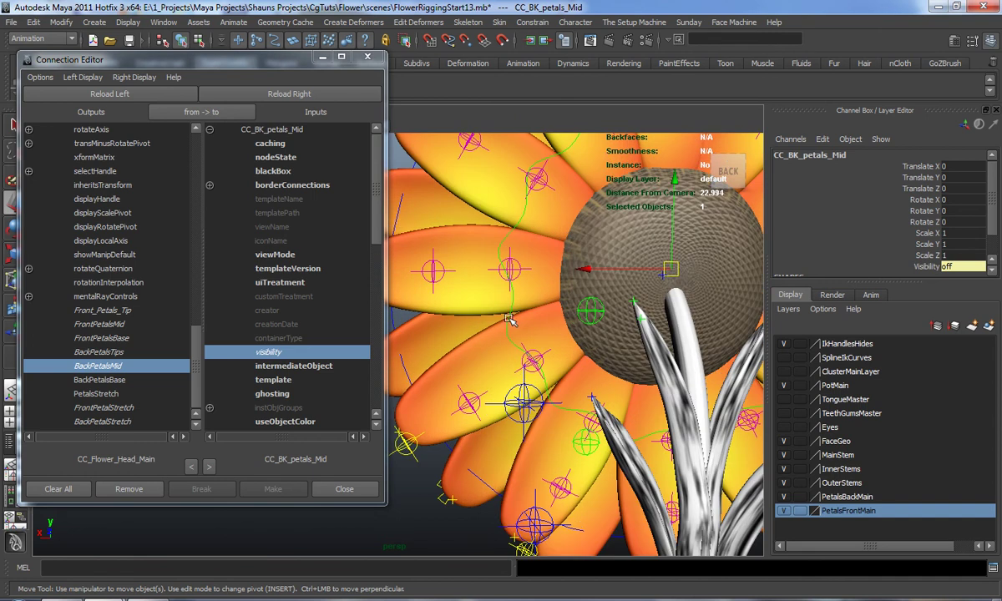
{"action": "left_click", "coordinate": [508, 318]}
{"action": "scroll", "coordinate": [469, 368], "scroll_direction": "down", "scroll_amount": 5}
{"action": "left_click_drag", "start_coordinate": [470, 368], "coordinate": [520, 359], "text": "alt"}
{"action": "scroll", "coordinate": [490, 372], "scroll_direction": "up", "scroll_amount": 2}
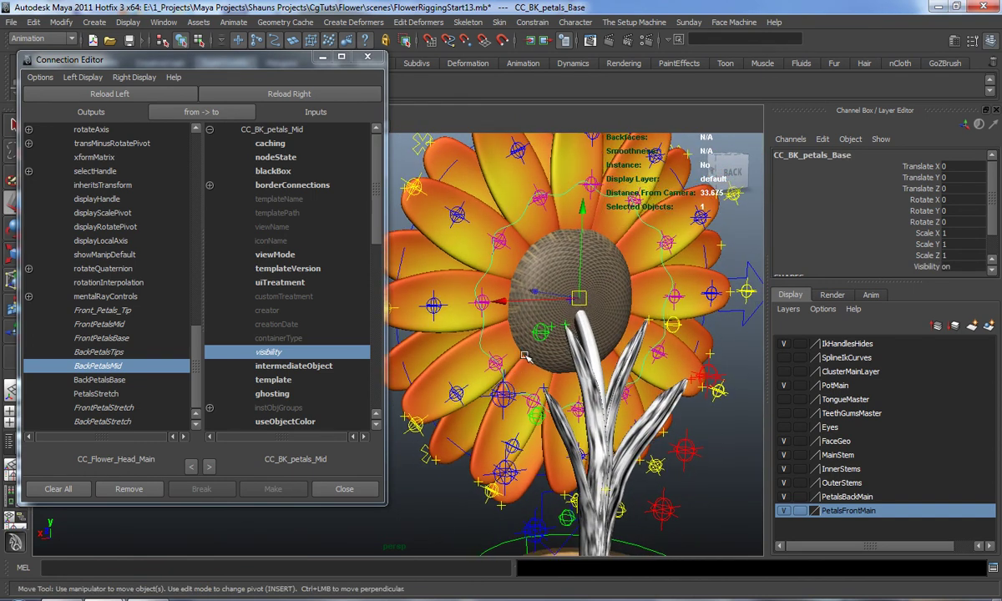
{"action": "left_click", "coordinate": [263, 93]}
{"action": "left_click", "coordinate": [124, 381]}
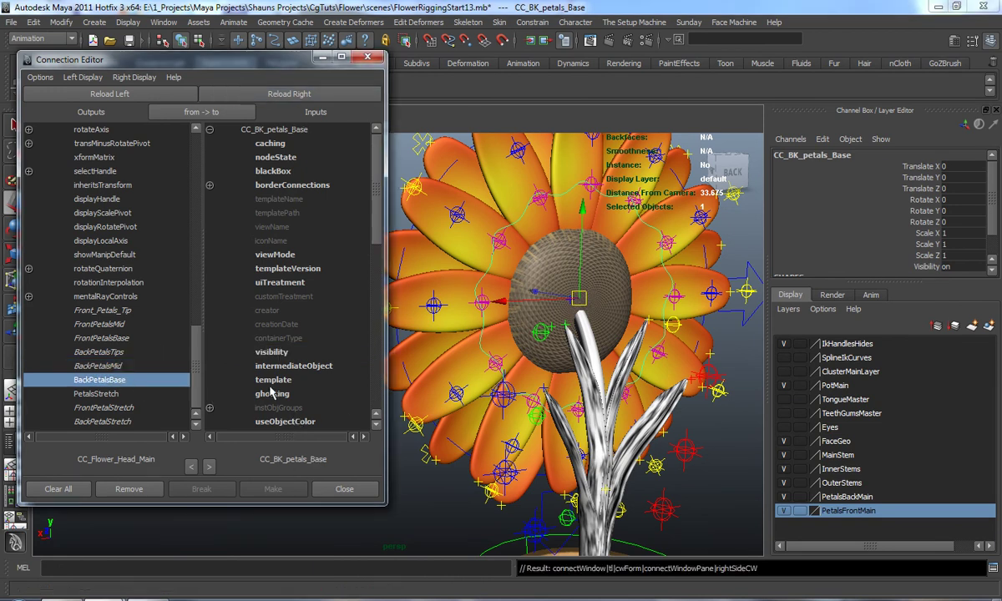
{"action": "left_click", "coordinate": [274, 357]}
- Examine the remaining individual petal controls around the flower head from several angles
{"action": "left_click_drag", "start_coordinate": [585, 384], "coordinate": [630, 386], "text": "alt"}
{"action": "middle_click_drag", "start_coordinate": [630, 386], "coordinate": [707, 380], "text": "alt"}
{"action": "left_click_drag", "start_coordinate": [707, 380], "coordinate": [576, 381], "text": "alt"}
{"action": "middle_click_drag", "start_coordinate": [537, 341], "coordinate": [553, 391], "text": "alt"}
{"action": "left_click_drag", "start_coordinate": [208, 60], "coordinate": [117, 70]}
{"action": "left_click_drag", "start_coordinate": [466, 407], "coordinate": [470, 419], "text": "alt"}
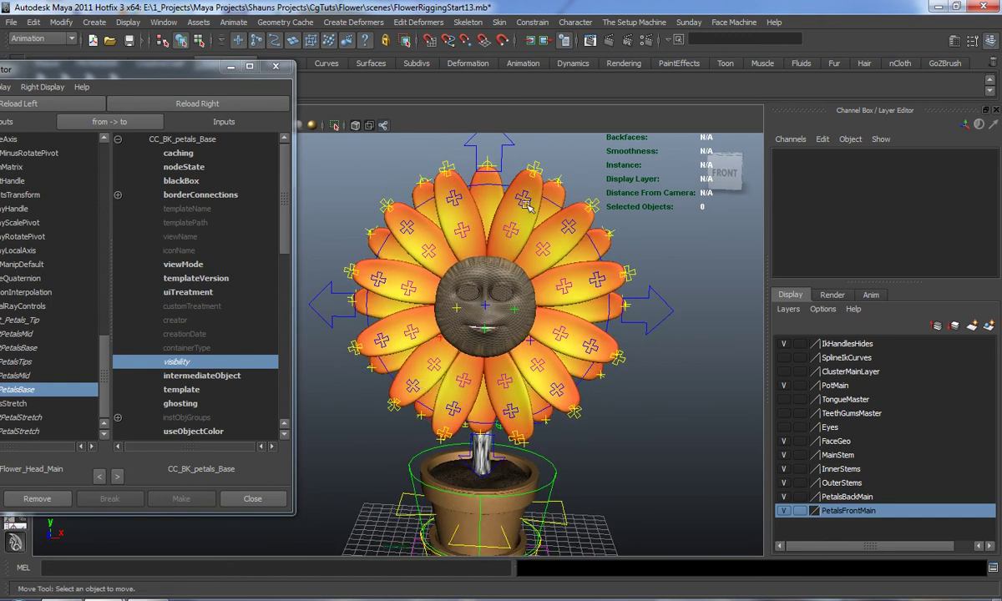
{"action": "middle_click_drag", "start_coordinate": [552, 418], "coordinate": [506, 410], "text": "alt"}
{"action": "scroll", "coordinate": [505, 408], "scroll_direction": "up", "scroll_amount": 2}
{"action": "middle_click_drag", "start_coordinate": [333, 251], "coordinate": [373, 281], "text": "alt"}
{"action": "left_click", "coordinate": [372, 277]}
{"action": "left_click_drag", "start_coordinate": [372, 276], "coordinate": [393, 323], "text": "alt"}
{"action": "key", "text": "z"}
{"action": "left_click_drag", "start_coordinate": [497, 384], "coordinate": [444, 348], "text": "alt"}
{"action": "scroll", "coordinate": [445, 347], "scroll_direction": "down", "scroll_amount": 4}
{"action": "middle_click_drag", "start_coordinate": [444, 347], "coordinate": [430, 324], "text": "alt"}
{"action": "scroll", "coordinate": [430, 324], "scroll_direction": "up", "scroll_amount": 2}
{"action": "left_click", "coordinate": [313, 179]}
{"action": "middle_click_drag", "start_coordinate": [401, 258], "coordinate": [439, 291], "text": "alt"}
{"action": "left_click_drag", "start_coordinate": [419, 298], "coordinate": [421, 301], "text": "alt"}
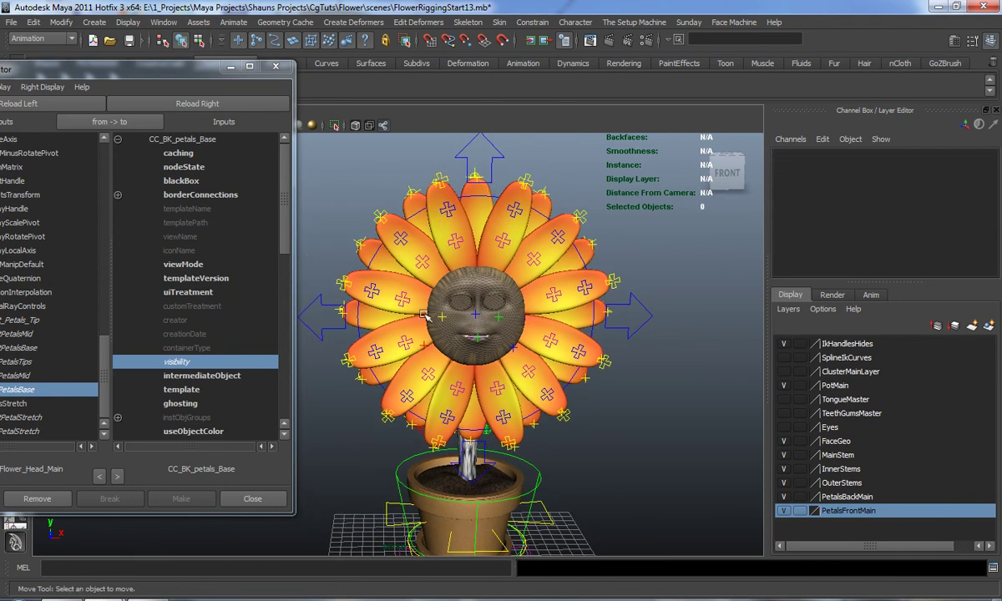
- Close the Connection Editor and open Set Driven Key with the head control CC_Flower_Head_Main selected
{"action": "left_click_drag", "start_coordinate": [199, 71], "coordinate": [280, 72]}
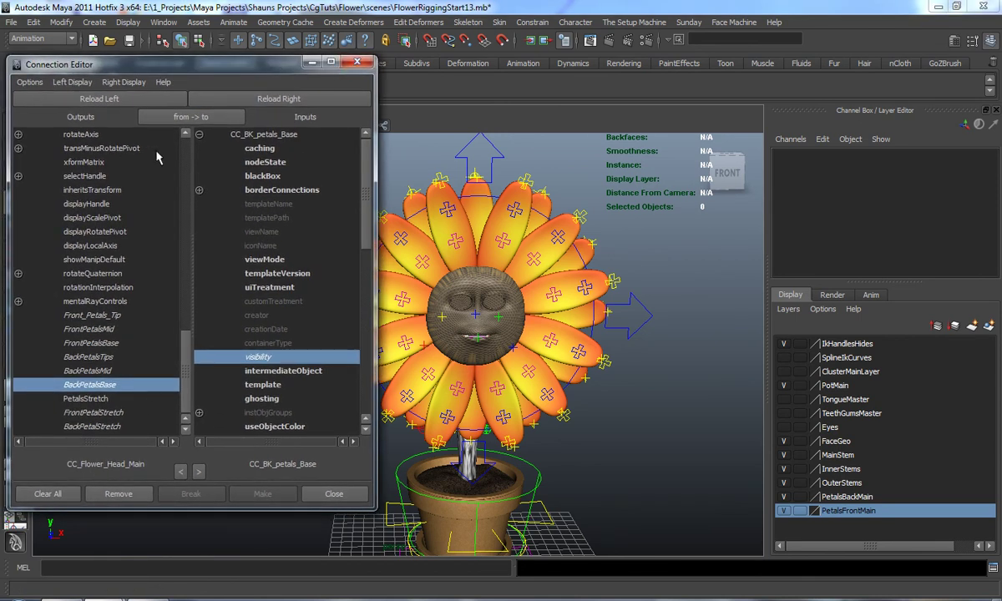
{"action": "left_click", "coordinate": [358, 62]}
{"action": "middle_click_drag", "start_coordinate": [540, 356], "coordinate": [473, 355], "text": "alt"}
{"action": "left_click", "coordinate": [538, 302]}
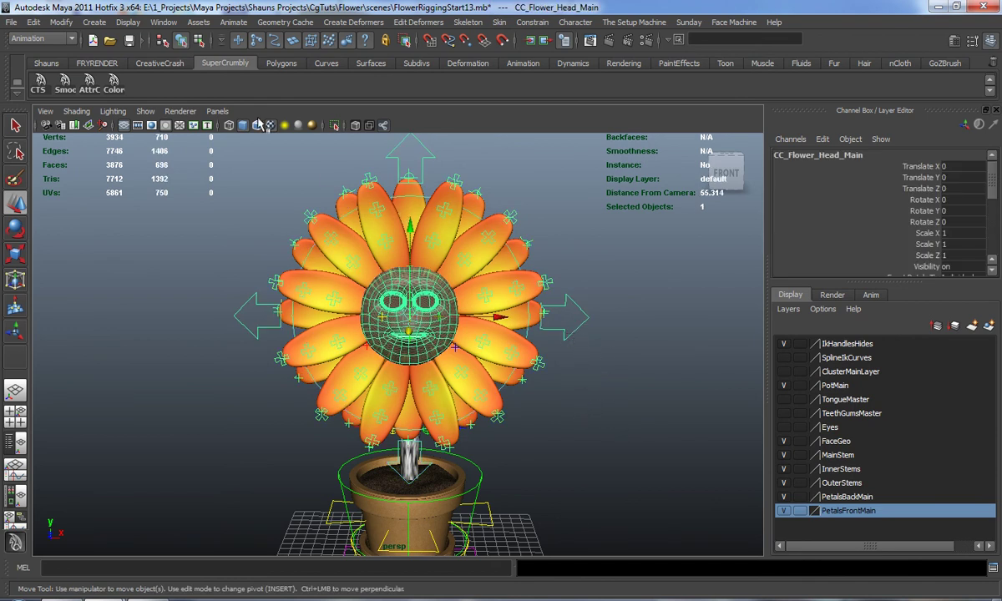
{"action": "left_click", "coordinate": [233, 22]}
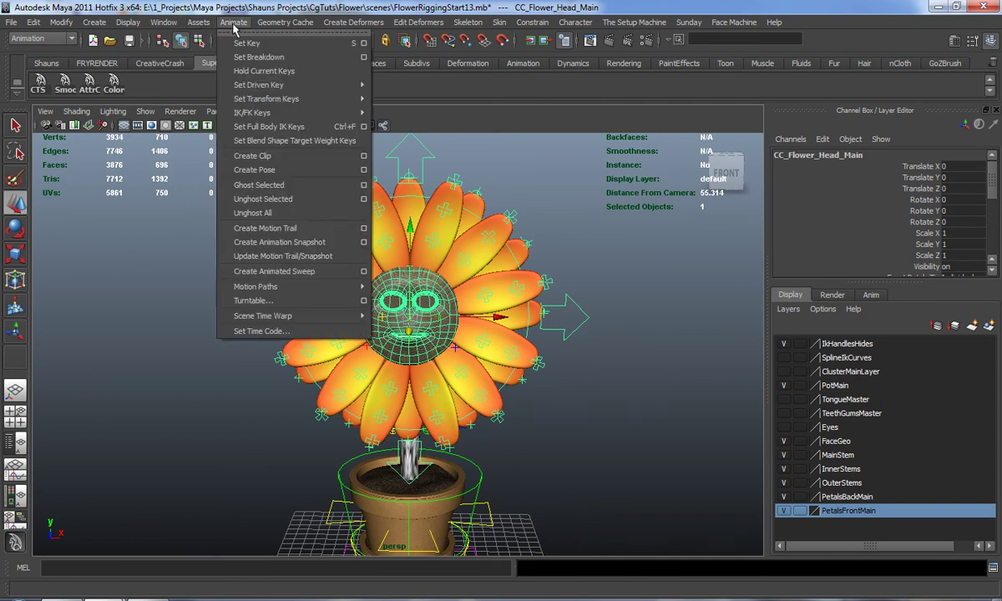
{"action": "mouse_move", "coordinate": [263, 86]}
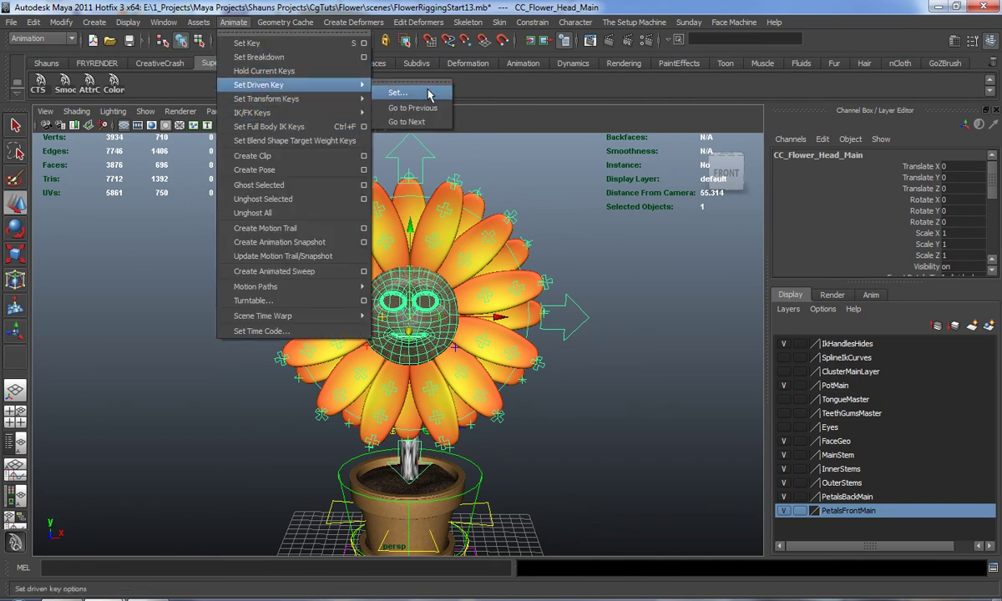
{"action": "left_click", "coordinate": [371, 91]}
- Load CC_Flower_Head_Main as the driver of the driven key
{"action": "left_click_drag", "start_coordinate": [1000, 112], "coordinate": [144, 94]}
{"action": "middle_click_drag", "start_coordinate": [465, 303], "coordinate": [524, 298], "text": "alt"}
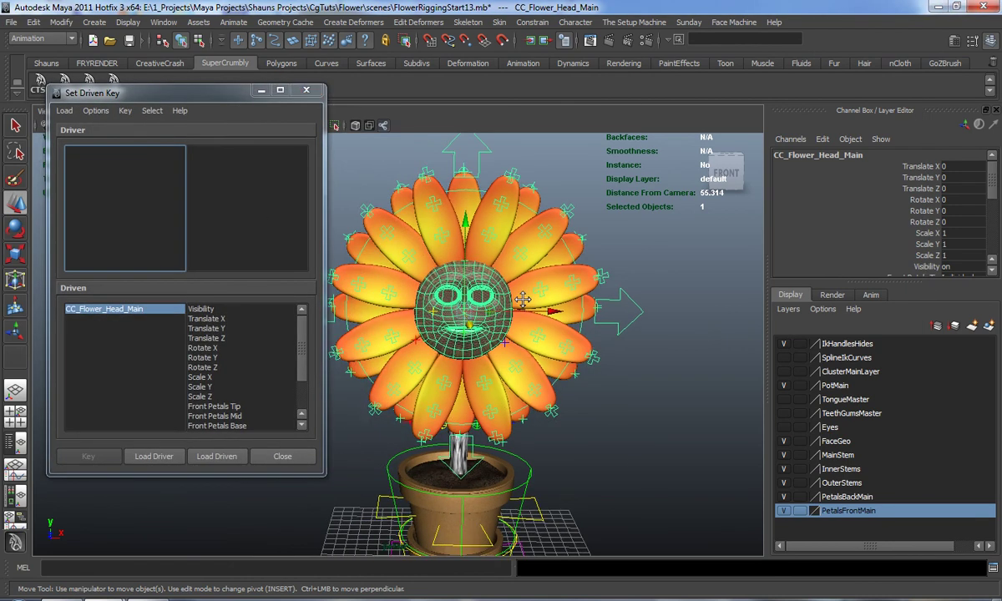
{"action": "left_click", "coordinate": [153, 456]}
{"action": "scroll", "coordinate": [201, 224], "scroll_direction": "down", "scroll_amount": 1}
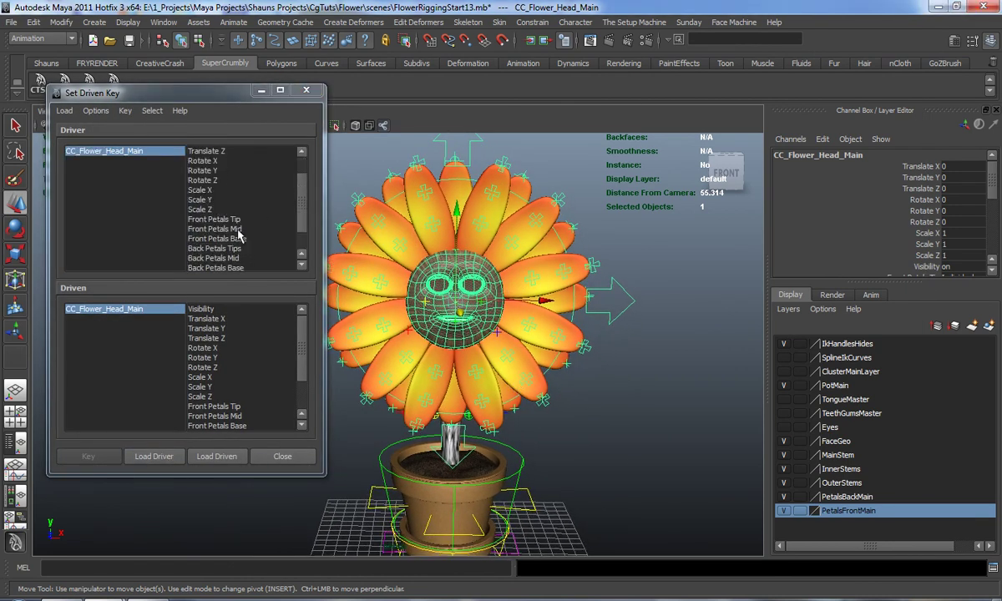
- Load the front petals' individual tip control group, CC_Petal_Tips_Main_GRP, as the driven object
{"action": "left_click", "coordinate": [663, 402]}
{"action": "left_click_drag", "start_coordinate": [662, 403], "coordinate": [576, 408], "text": "alt"}
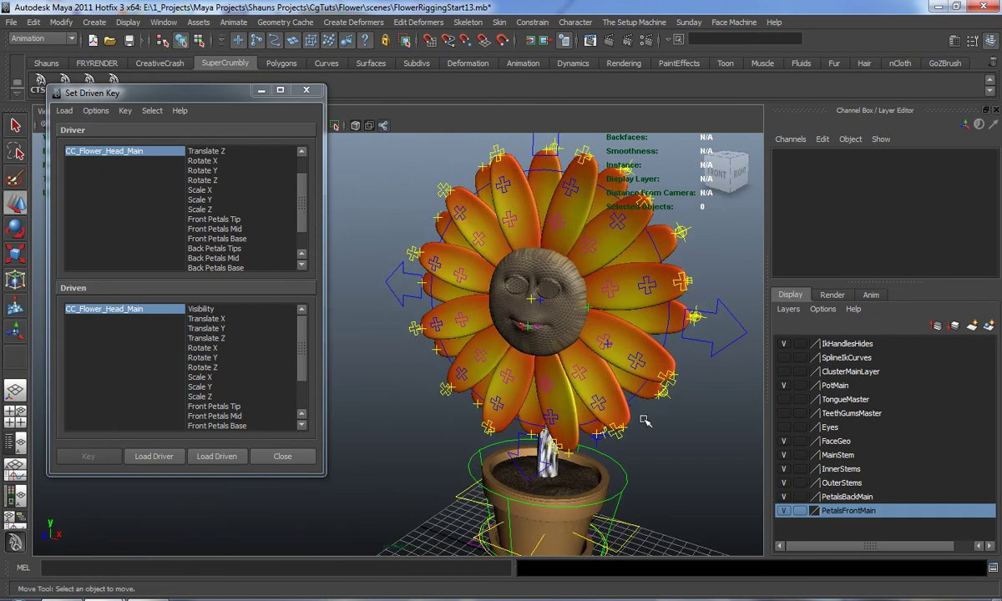
{"action": "right_click_drag", "start_coordinate": [576, 407], "coordinate": [642, 401], "text": "alt"}
{"action": "left_click_drag", "start_coordinate": [551, 368], "coordinate": [599, 349], "text": "alt"}
{"action": "left_click", "coordinate": [590, 320]}
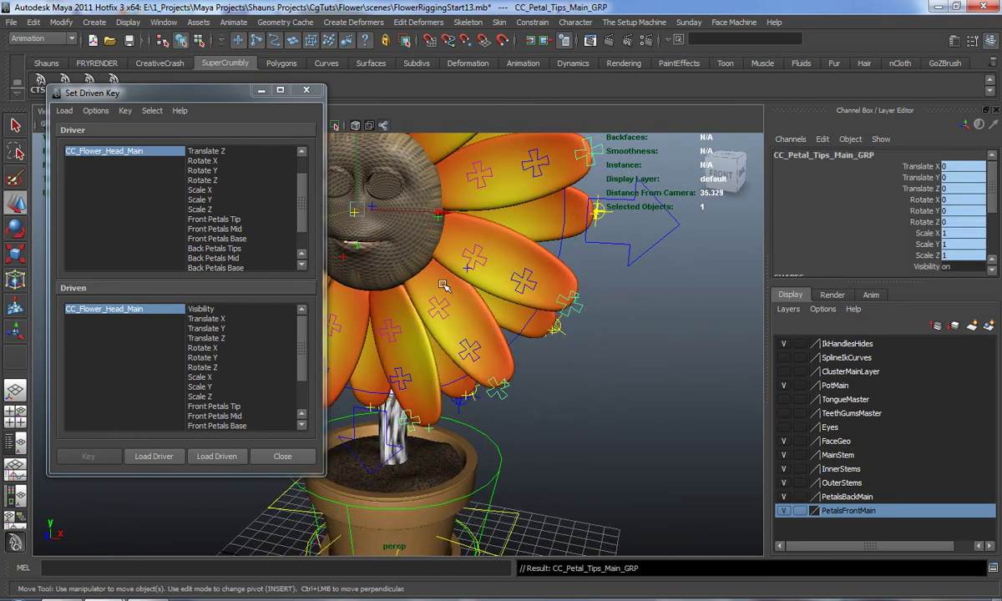
{"action": "left_click", "coordinate": [228, 456]}
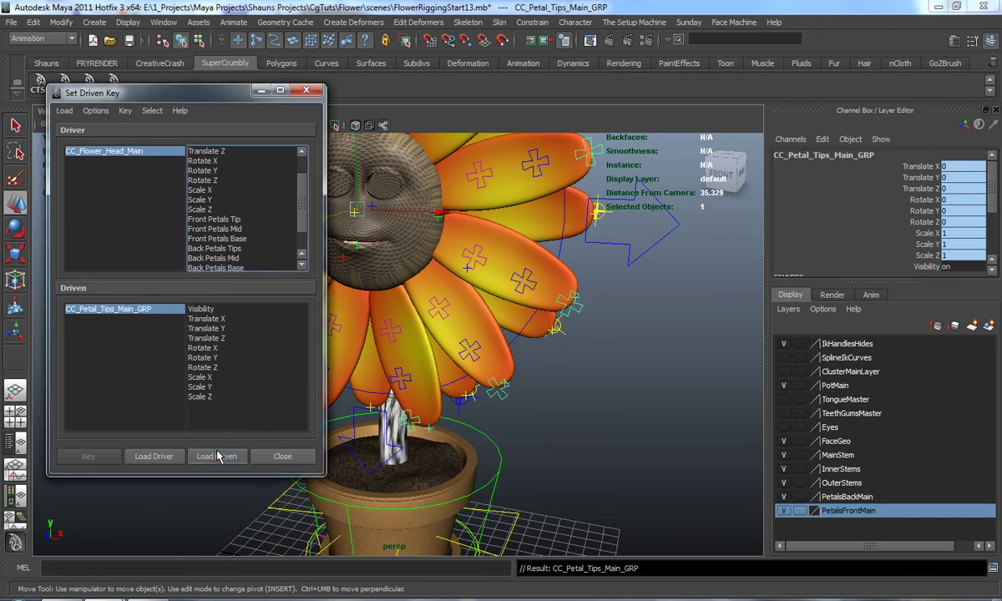
- Key the tip group's Visibility on against the head control's Front Petals Tip at Individual_Master
{"action": "left_click_drag", "start_coordinate": [306, 203], "coordinate": [305, 217]}
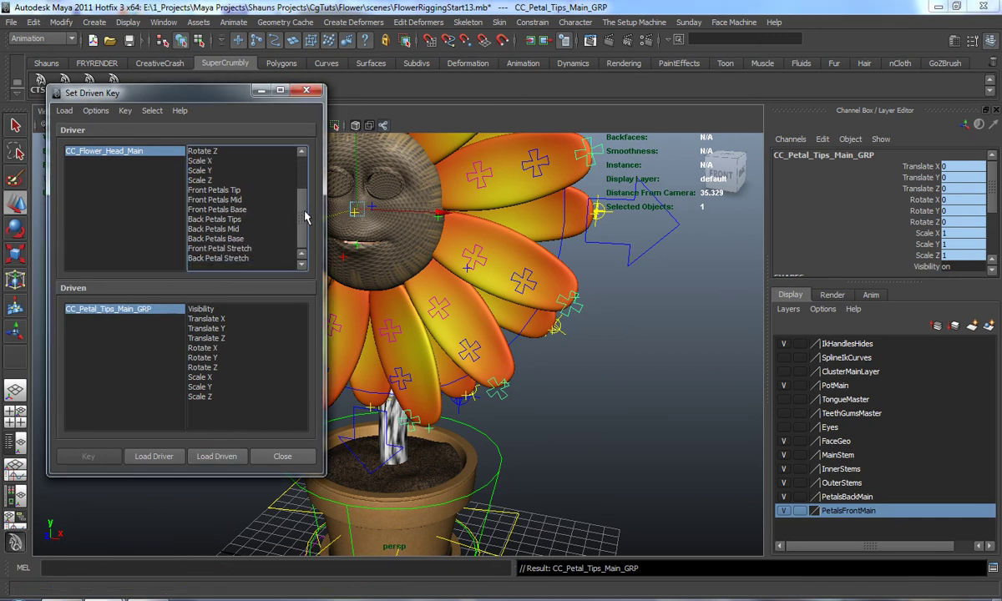
{"action": "left_click", "coordinate": [224, 191]}
{"action": "middle_click_drag", "start_coordinate": [606, 284], "coordinate": [596, 315], "text": "alt"}
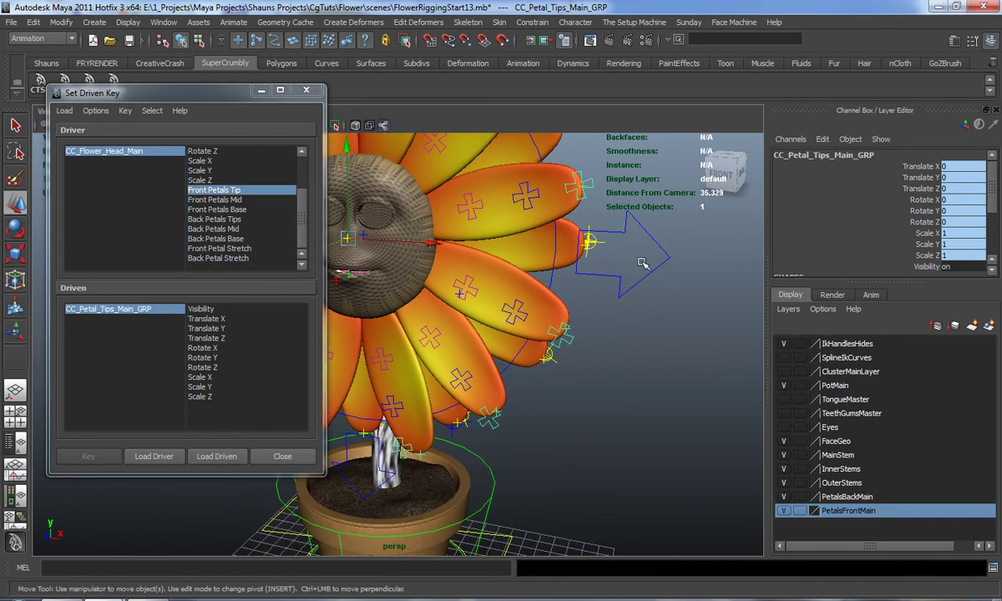
{"action": "left_click", "coordinate": [642, 280]}
{"action": "scroll", "coordinate": [943, 233], "scroll_direction": "down", "scroll_amount": 2}
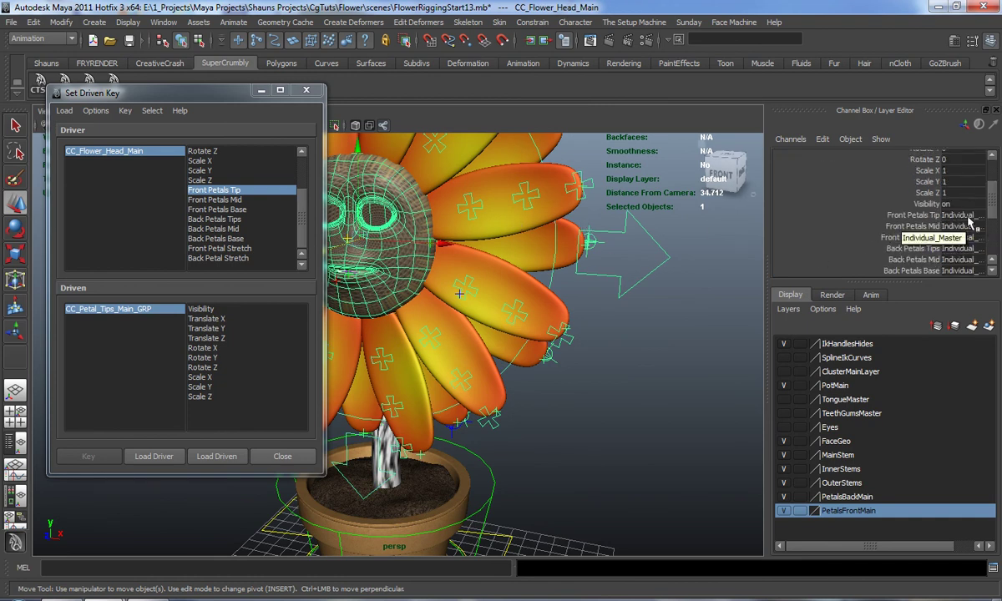
{"action": "left_click", "coordinate": [206, 308]}
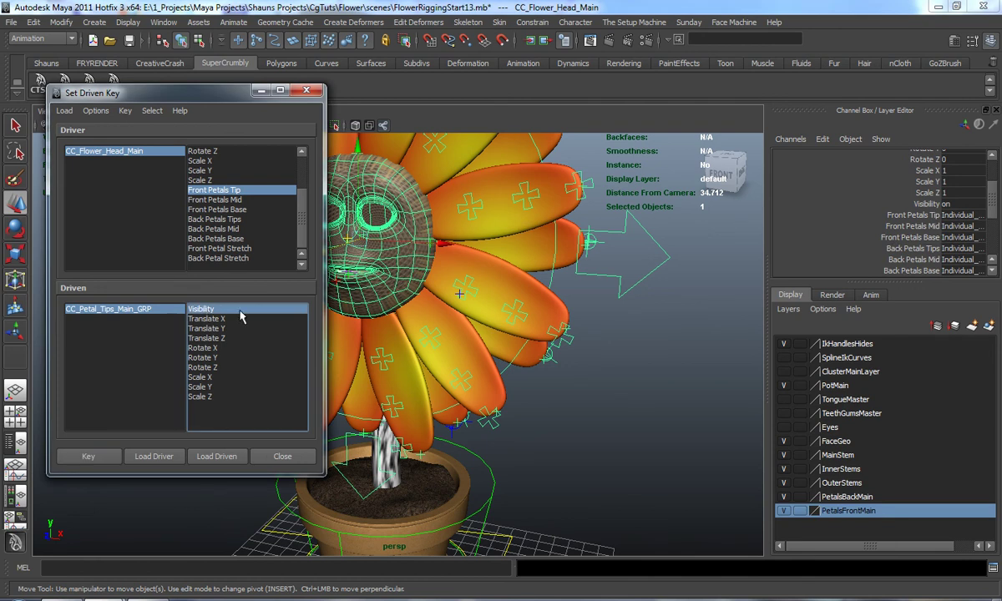
{"action": "mouse_move", "coordinate": [504, 308]}
{"action": "left_mouse_down", "text": "alt"}
{"action": "mouse_move", "coordinate": [535, 312]}
{"action": "mouse_move", "coordinate": [524, 309]}
{"action": "left_mouse_up", "text": "alt"}
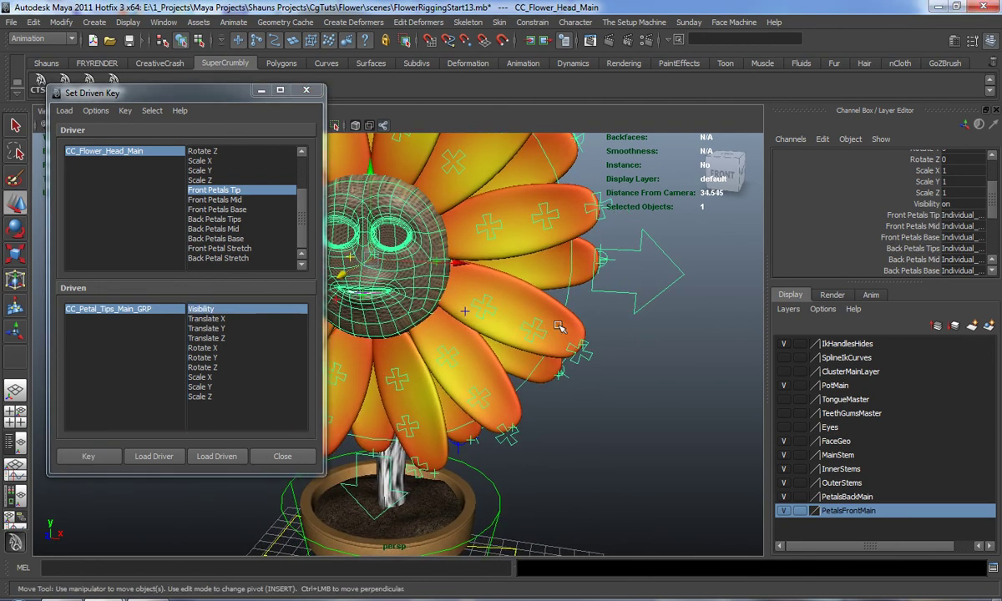
{"action": "left_click_drag", "start_coordinate": [992, 200], "coordinate": [995, 171]}
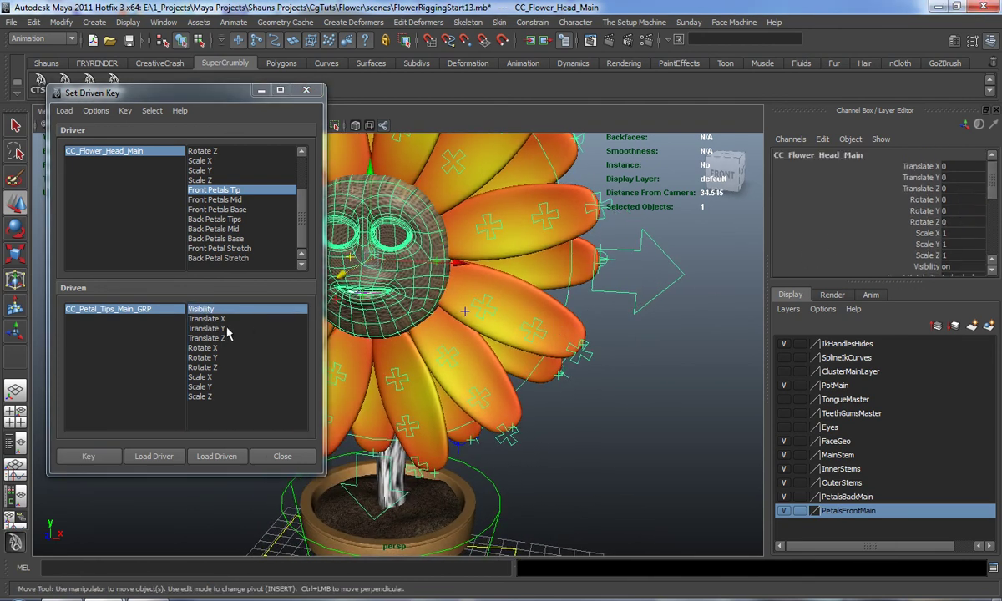
{"action": "left_click", "coordinate": [88, 458]}
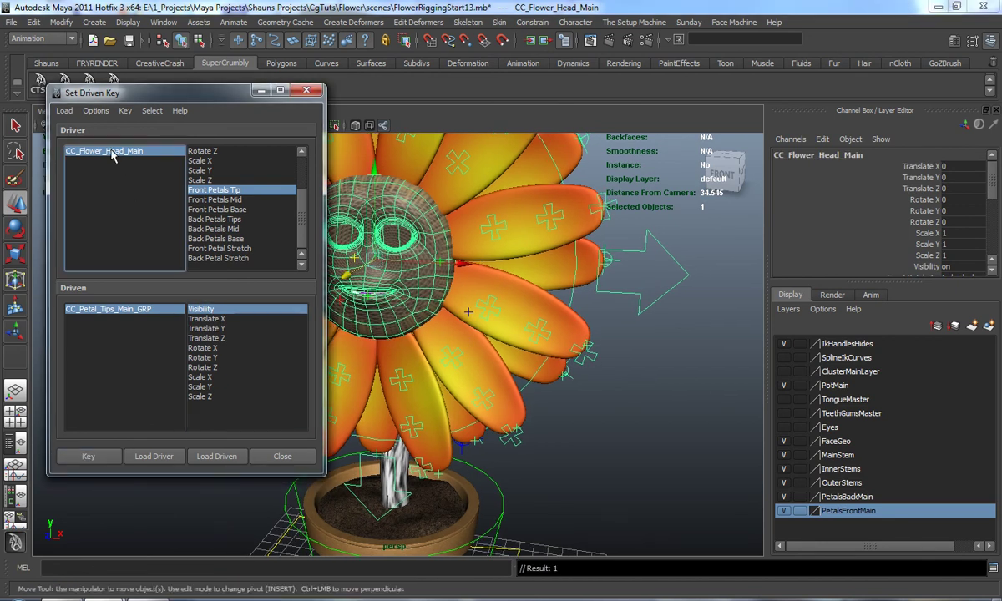
- Key the tip group's Visibility off against the head control's Front Petals Tip at Connected
{"action": "scroll", "coordinate": [971, 236], "scroll_direction": "down", "scroll_amount": 2}
{"action": "left_click", "coordinate": [956, 216]}
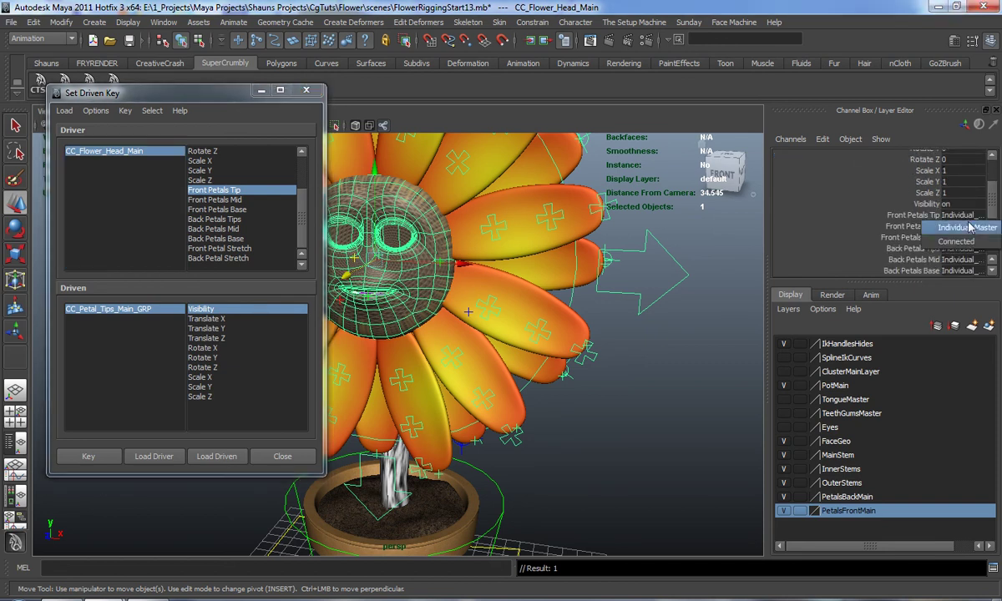
{"action": "left_click", "coordinate": [956, 226]}
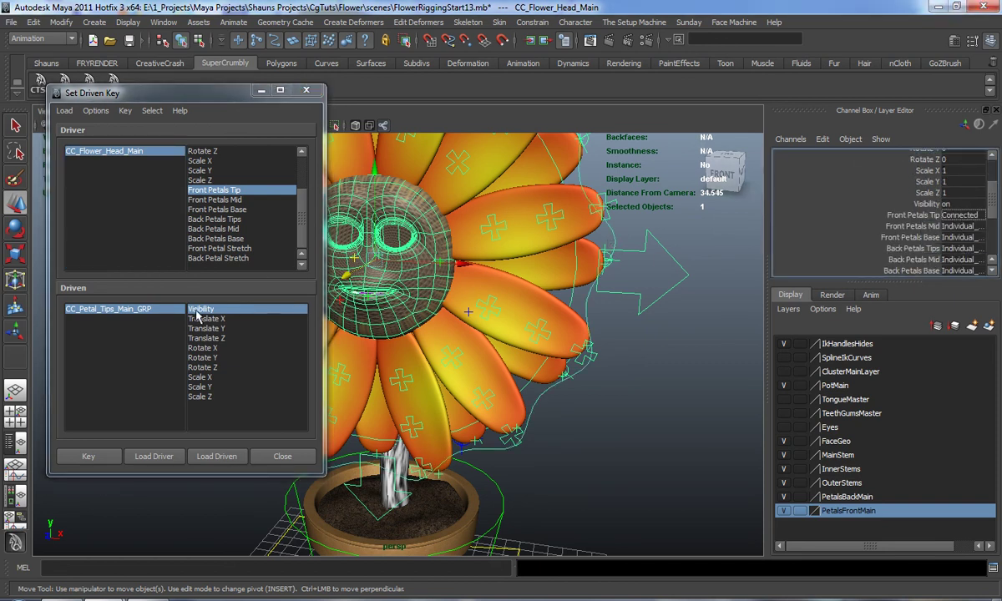
{"action": "left_click", "coordinate": [125, 311]}
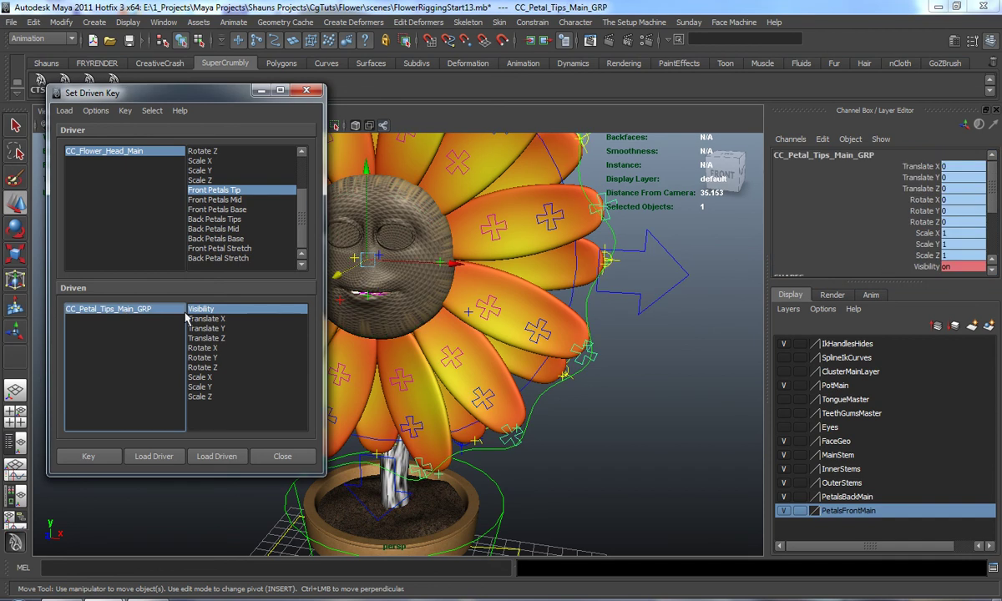
{"action": "left_click", "coordinate": [966, 267]}
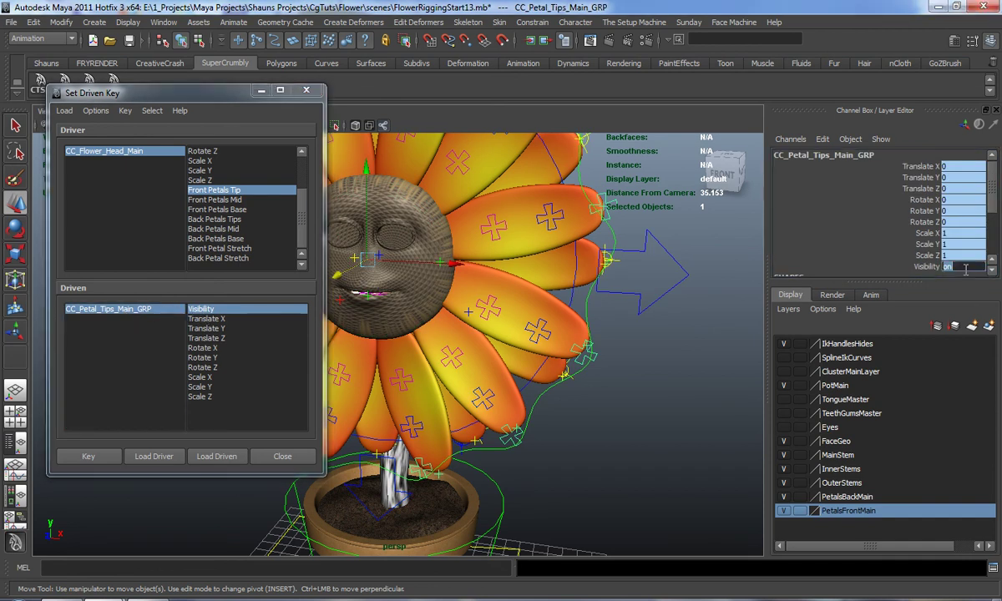
{"action": "type", "text": "0"}
{"action": "key", "text": "Return"}
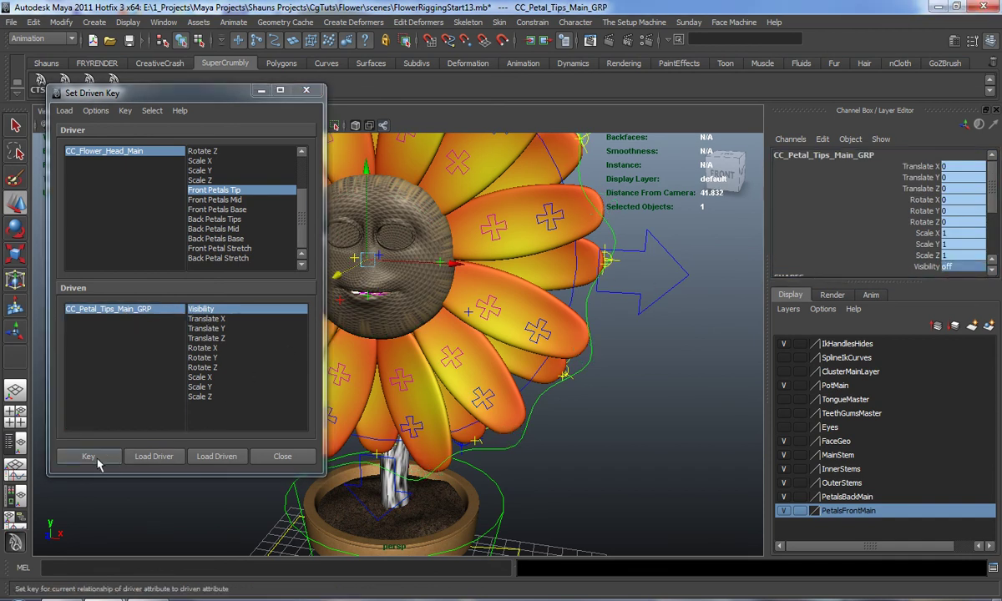
{"action": "left_click", "coordinate": [91, 459]}
- Test the shared tip control CC_FP_Tip_Main_Global by moving it forward in Z, and undo the move
{"action": "left_click", "coordinate": [635, 451]}
{"action": "left_click_drag", "start_coordinate": [637, 396], "coordinate": [622, 346], "text": "alt"}
{"action": "left_click", "coordinate": [616, 325]}
{"action": "left_click", "coordinate": [614, 357]}
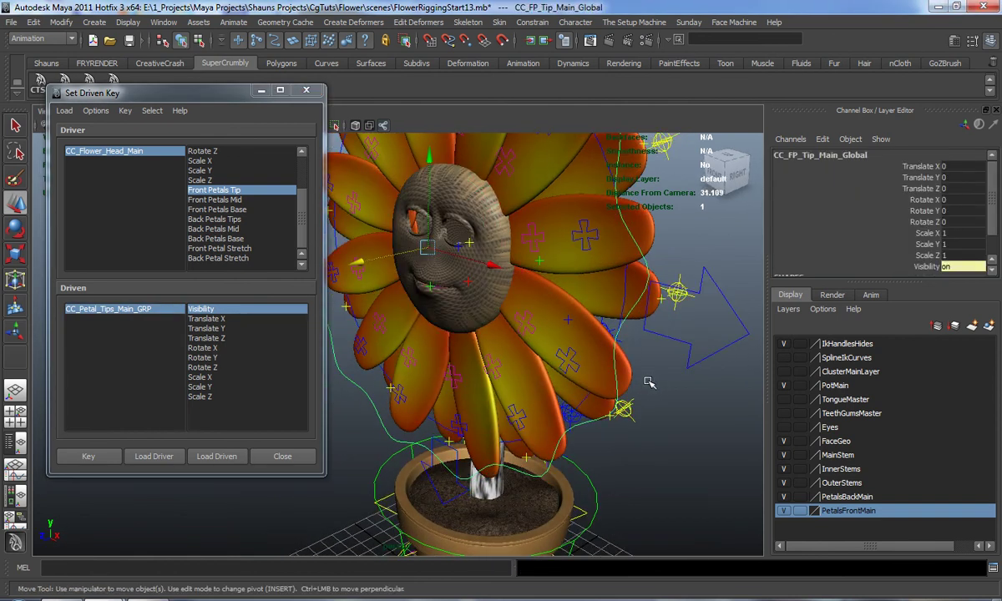
{"action": "left_click_drag", "start_coordinate": [396, 256], "coordinate": [273, 303]}
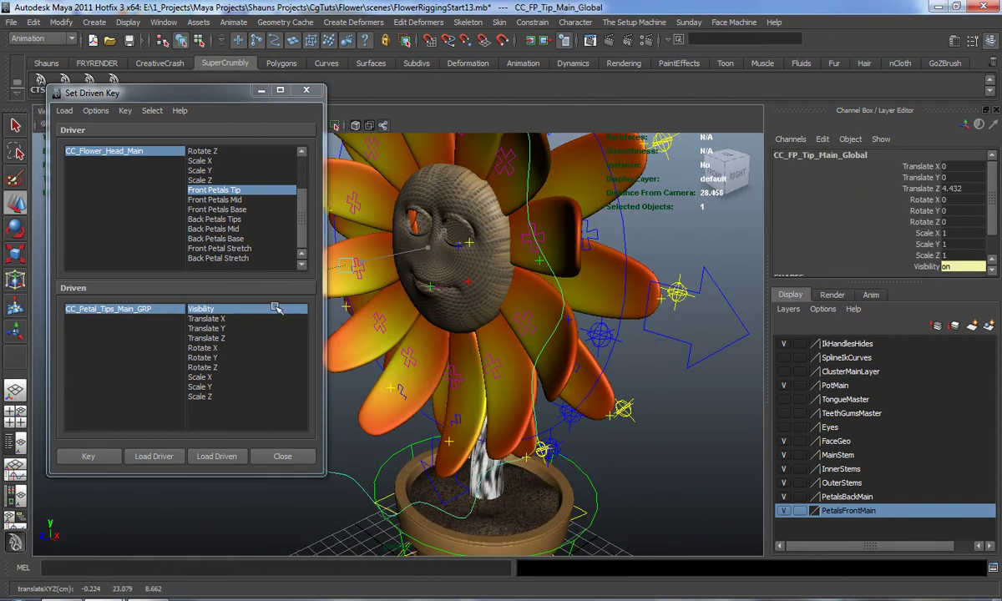
{"action": "key", "text": "ctrl+z"}
{"action": "left_click_drag", "start_coordinate": [436, 342], "coordinate": [640, 332], "text": "alt"}
- Check the tip controls' visibility by switching the head control's Front Petals Tip to Individual_Master and back to Connected
{"action": "left_click", "coordinate": [643, 297]}
{"action": "left_click_drag", "start_coordinate": [467, 307], "coordinate": [437, 298], "text": "alt"}
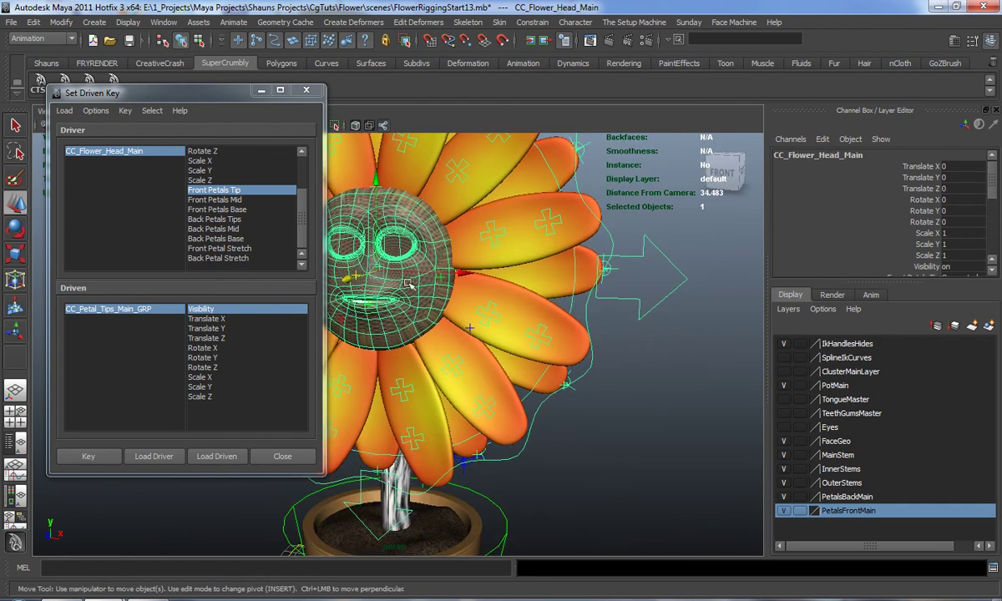
{"action": "scroll", "coordinate": [914, 251], "scroll_direction": "down", "scroll_amount": 2}
{"action": "left_click", "coordinate": [960, 227]}
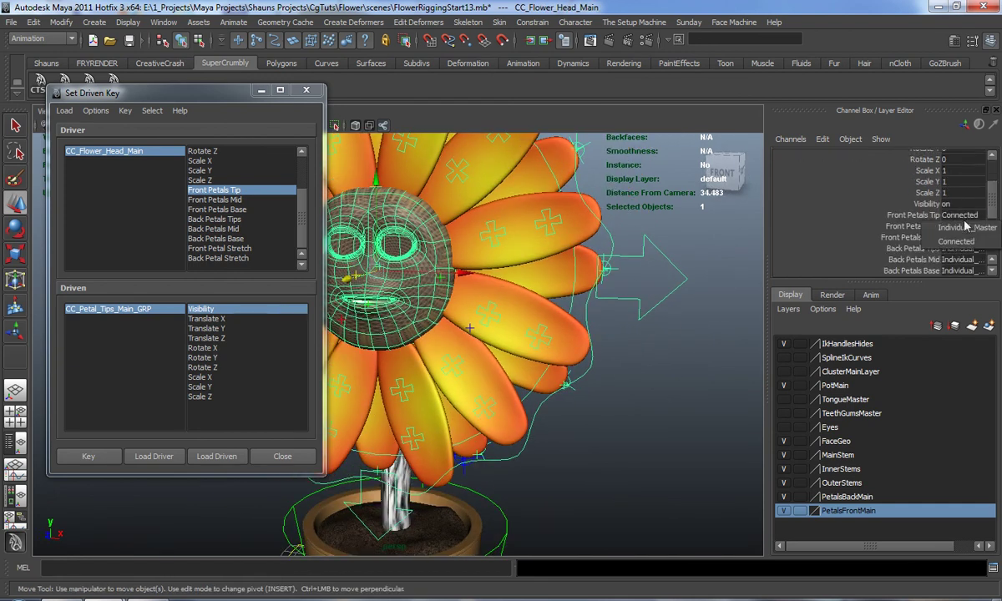
{"action": "left_click", "coordinate": [960, 227]}
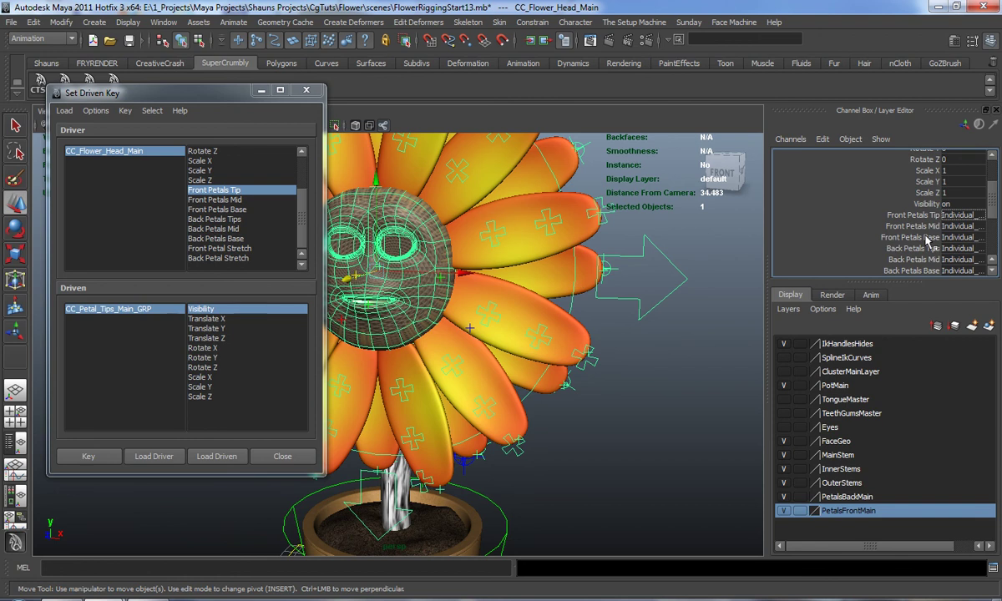
{"action": "left_click", "coordinate": [950, 227]}
{"action": "left_click", "coordinate": [952, 242]}
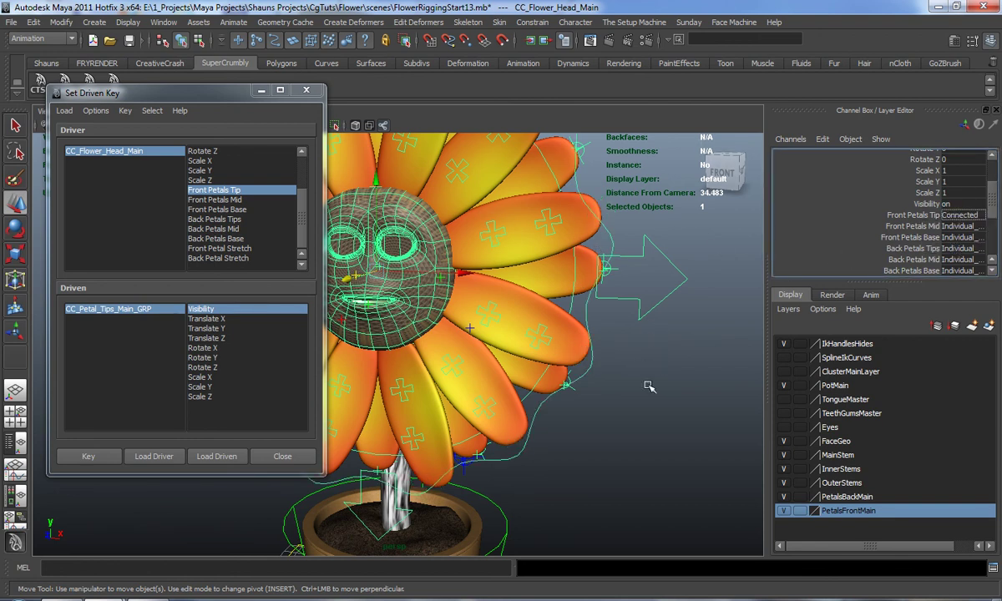
- Review the whole flower head and recheck the head control's Front Petals Tip options, keeping Connected
{"action": "middle_click_drag", "start_coordinate": [465, 272], "coordinate": [512, 306], "text": "alt"}
{"action": "scroll", "coordinate": [547, 342], "scroll_direction": "down", "scroll_amount": 1}
{"action": "middle_click_drag", "start_coordinate": [630, 430], "coordinate": [627, 448], "text": "alt"}
{"action": "left_click", "coordinate": [628, 448]}
{"action": "left_click_drag", "start_coordinate": [627, 448], "coordinate": [608, 436], "text": "alt"}
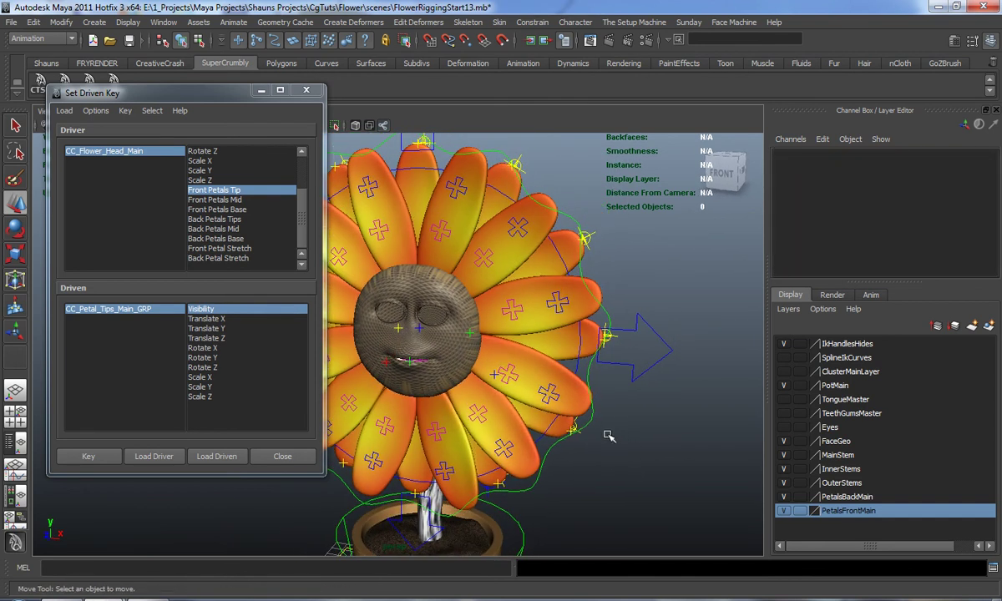
{"action": "left_click", "coordinate": [657, 337]}
{"action": "scroll", "coordinate": [971, 237], "scroll_direction": "down", "scroll_amount": 2}
{"action": "left_click", "coordinate": [960, 226]}
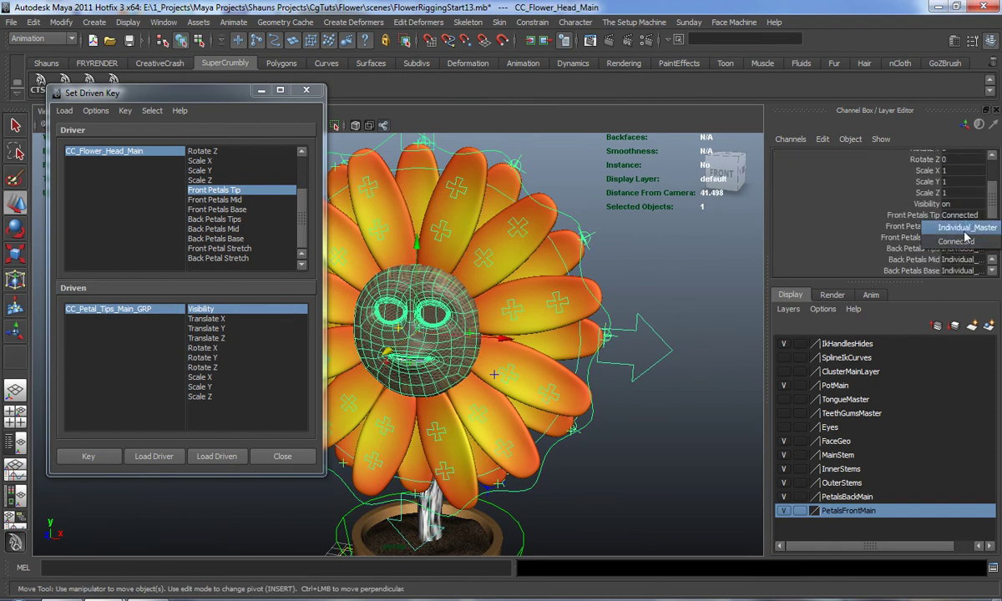
{"action": "left_click", "coordinate": [964, 241]}
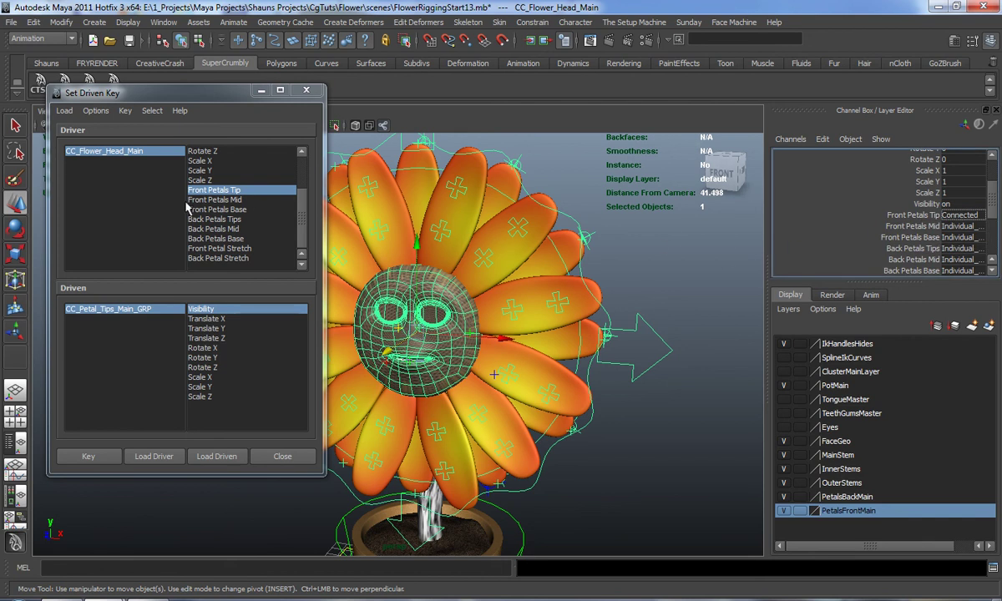
- Load the front petals' individual mid control group, CC_F_Petals_Mid_Global, as the driven object and choose its Visibility
{"action": "left_click", "coordinate": [615, 465]}
{"action": "middle_click_drag", "start_coordinate": [598, 408], "coordinate": [532, 350], "text": "alt"}
{"action": "scroll", "coordinate": [532, 350], "scroll_direction": "up", "scroll_amount": 2}
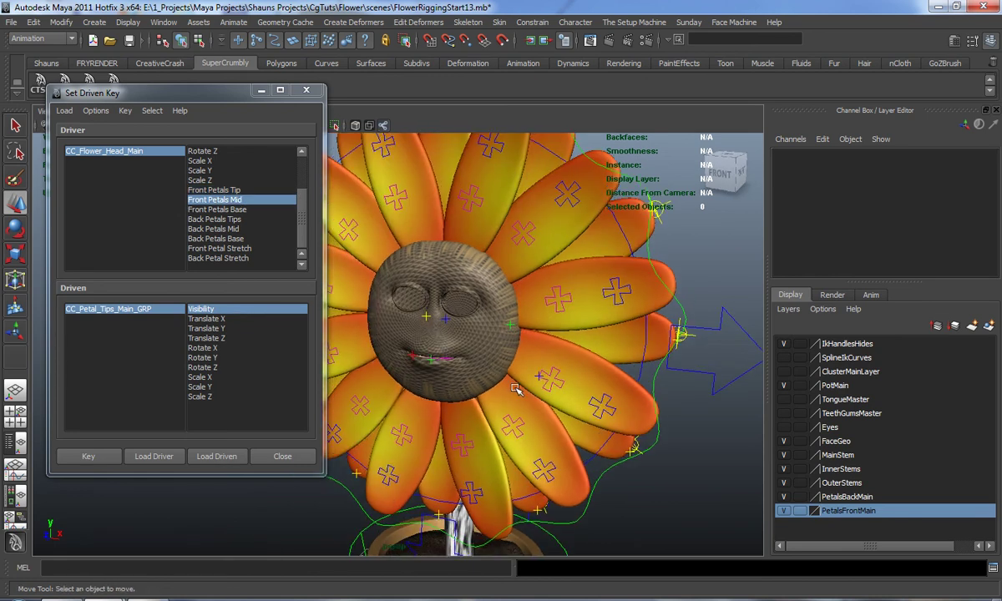
{"action": "middle_click_drag", "start_coordinate": [519, 382], "coordinate": [510, 357], "text": "alt"}
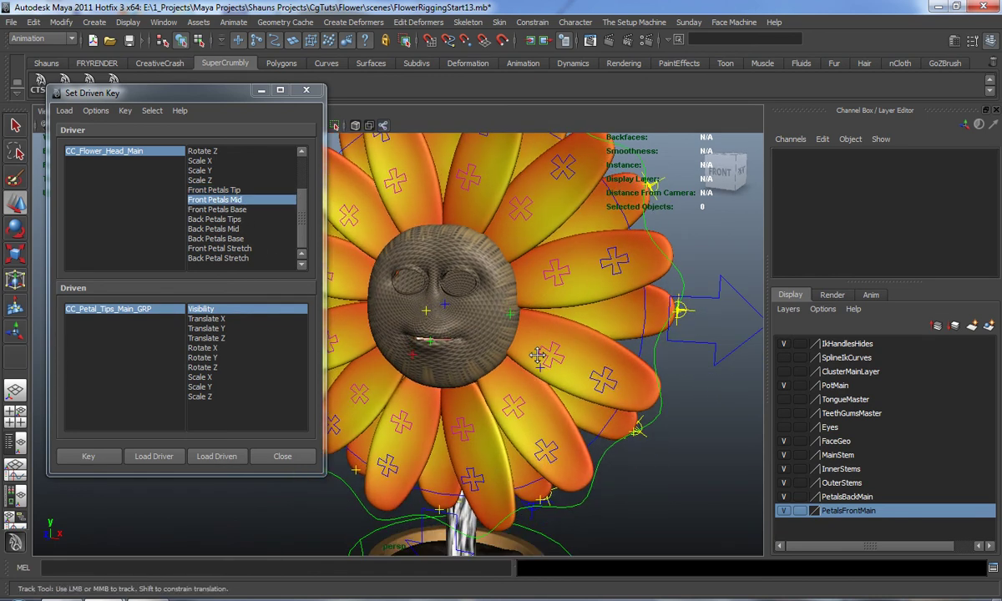
{"action": "left_click_drag", "start_coordinate": [509, 357], "coordinate": [524, 374], "text": "alt"}
{"action": "middle_click_drag", "start_coordinate": [524, 374], "coordinate": [505, 369], "text": "alt"}
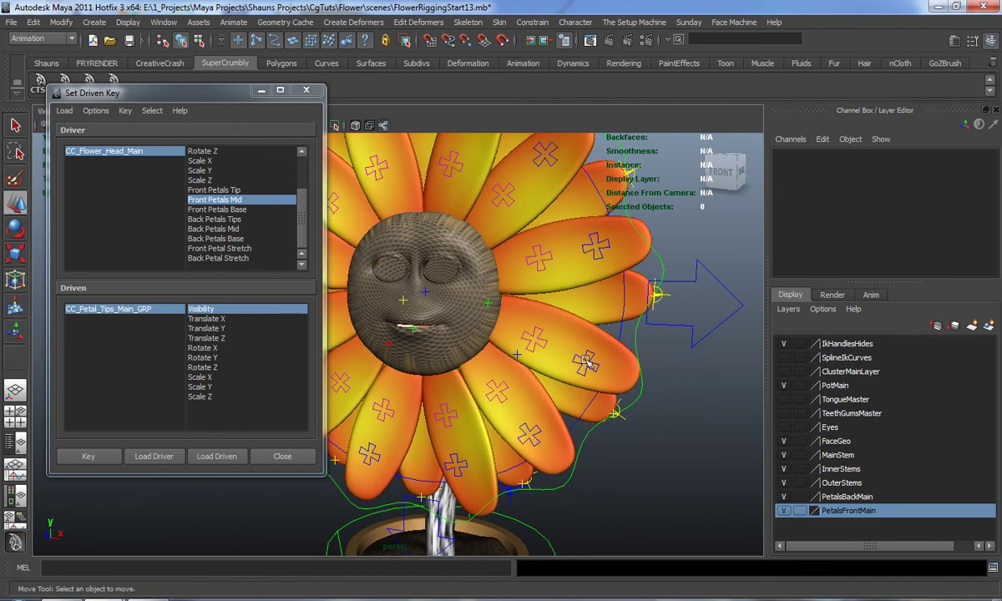
{"action": "left_click", "coordinate": [546, 336]}
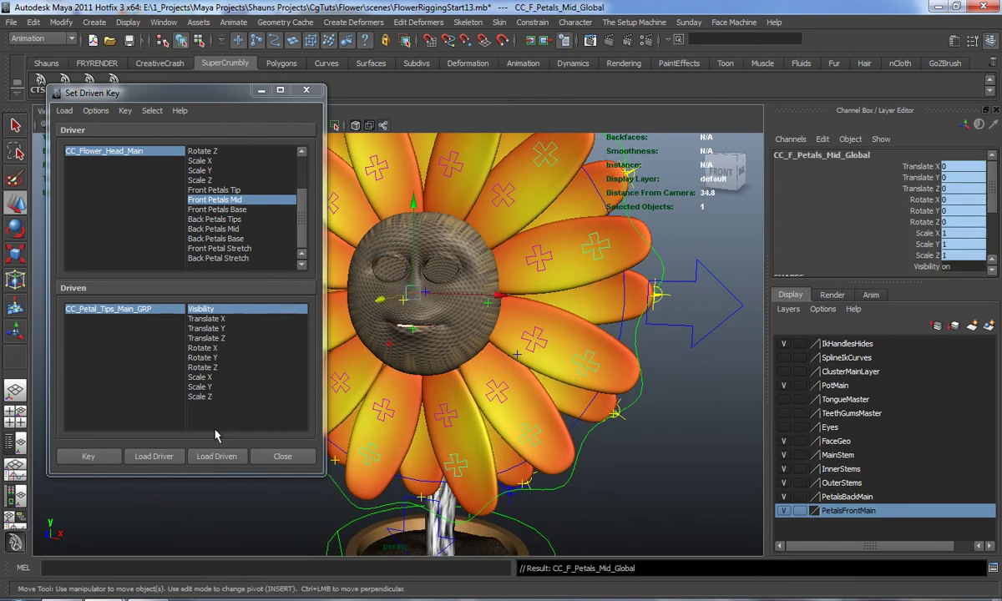
{"action": "left_click", "coordinate": [216, 456]}
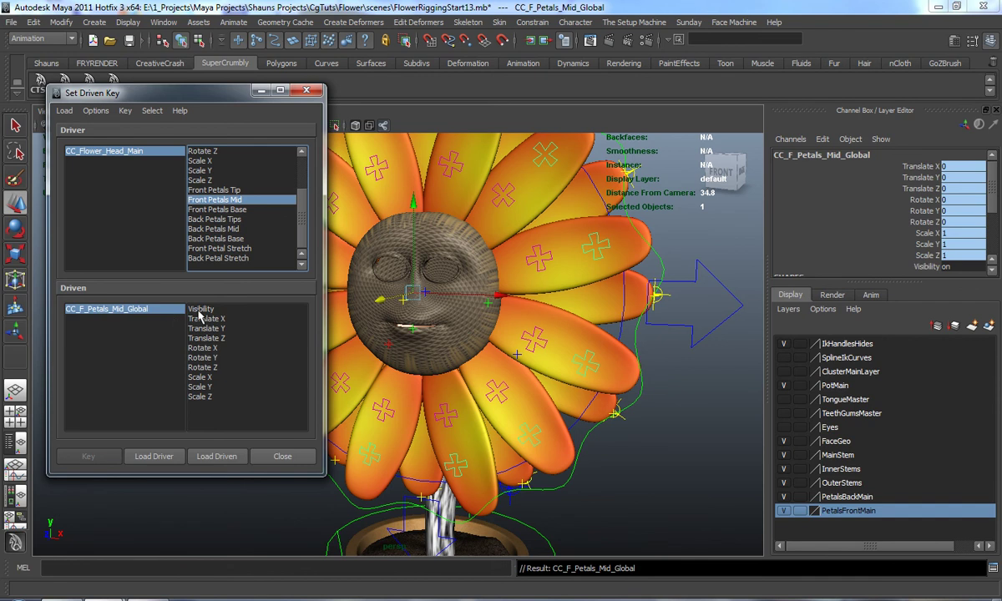
{"action": "left_click", "coordinate": [200, 309]}
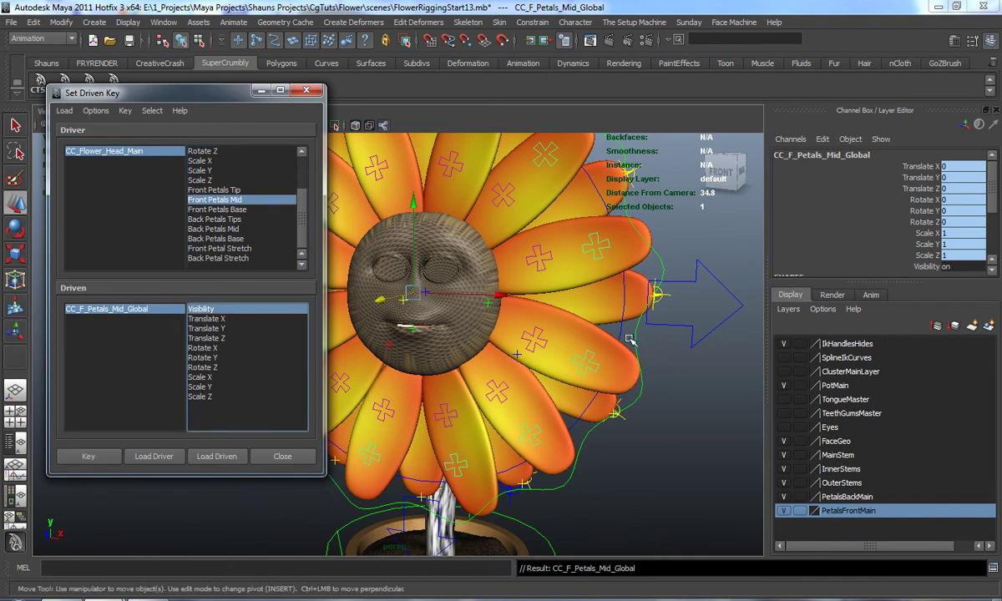
- Key the mid group's Visibility on against the head control's Front Petals Mid at Individual_Master
{"action": "middle_click_drag", "start_coordinate": [587, 314], "coordinate": [581, 333], "text": "alt"}
{"action": "left_click", "coordinate": [129, 152]}
{"action": "scroll", "coordinate": [992, 241], "scroll_direction": "down", "scroll_amount": 3}
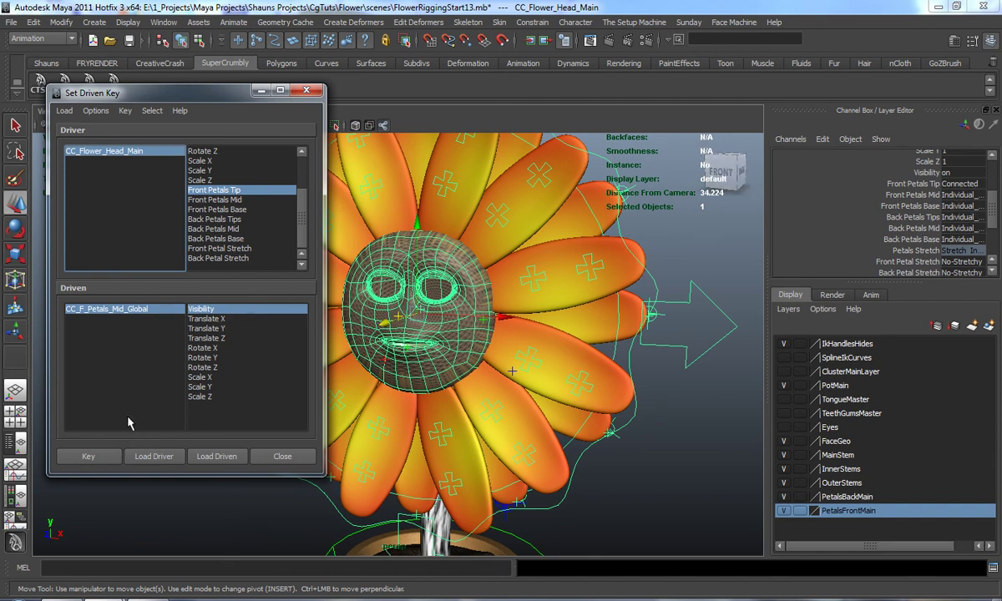
{"action": "left_click", "coordinate": [216, 200]}
{"action": "left_click", "coordinate": [103, 462]}
- Key the mid group's Visibility off against the head control's Front Petals Mid at Connected
{"action": "left_click", "coordinate": [118, 152]}
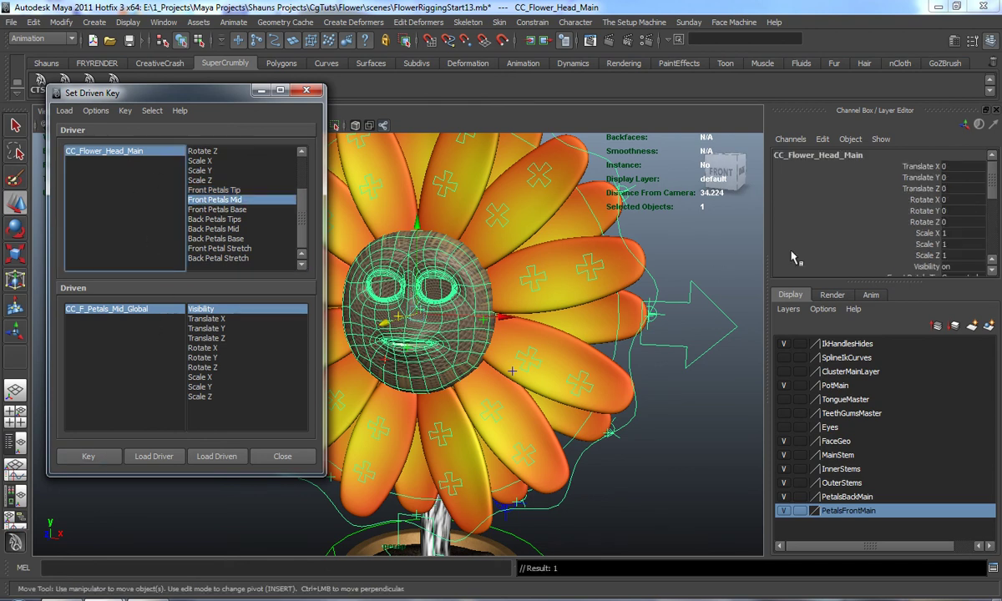
{"action": "scroll", "coordinate": [951, 213], "scroll_direction": "down", "scroll_amount": 4}
{"action": "left_click", "coordinate": [958, 197]}
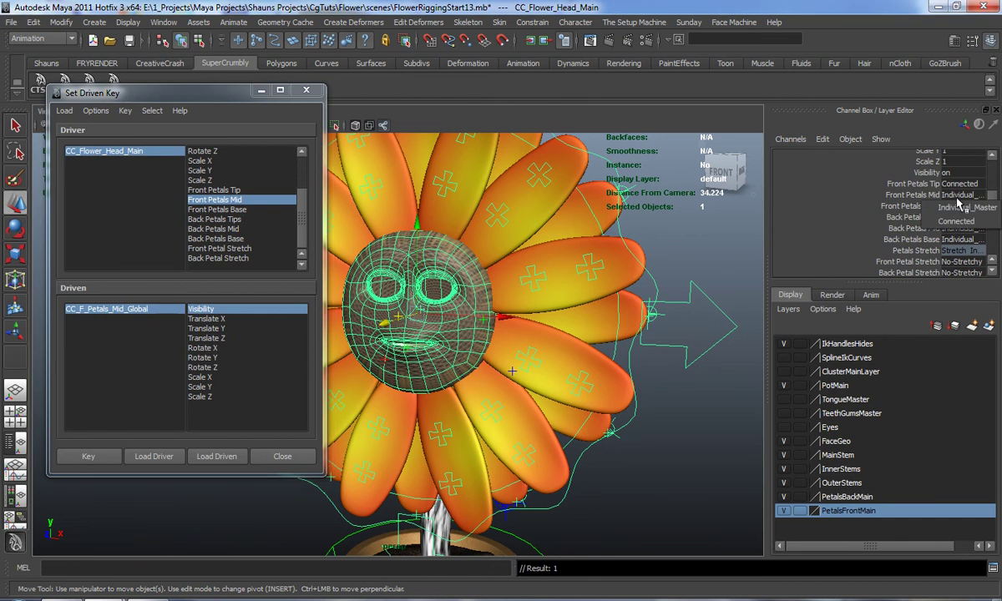
{"action": "left_click", "coordinate": [956, 222]}
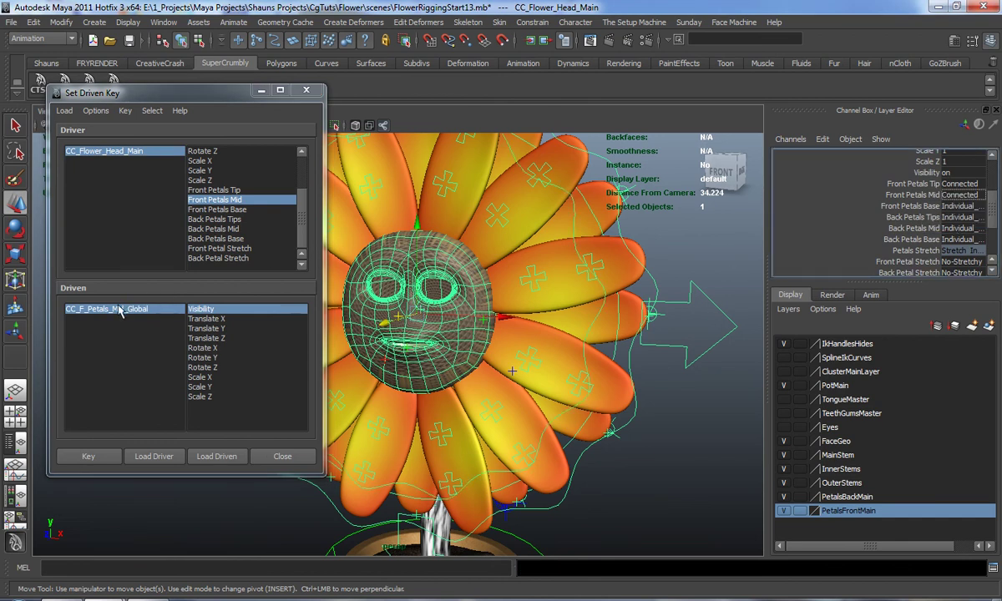
{"action": "left_click", "coordinate": [122, 309]}
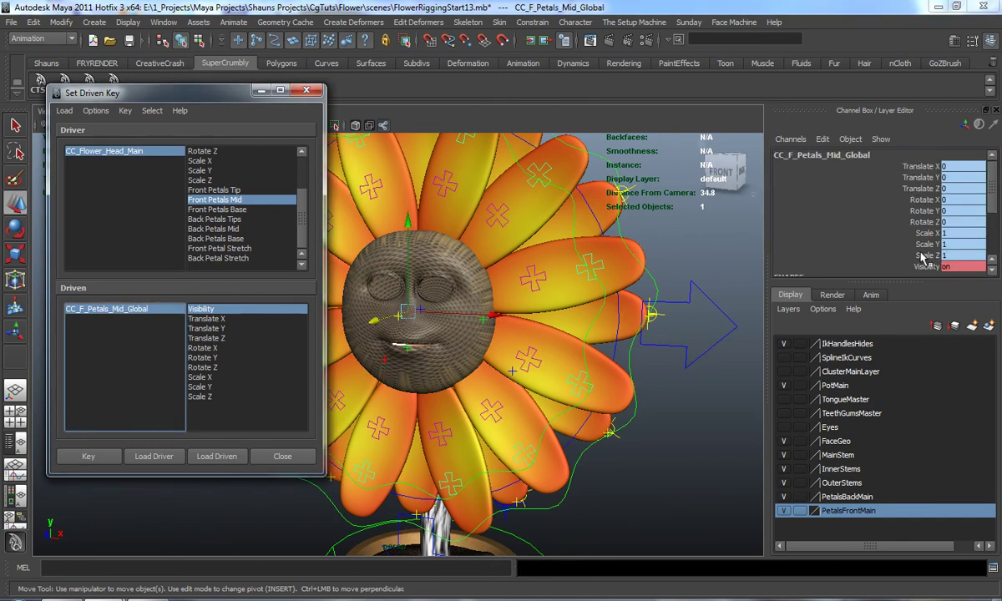
{"action": "left_click", "coordinate": [950, 267]}
{"action": "type", "text": "0"}
{"action": "key", "text": "Return"}
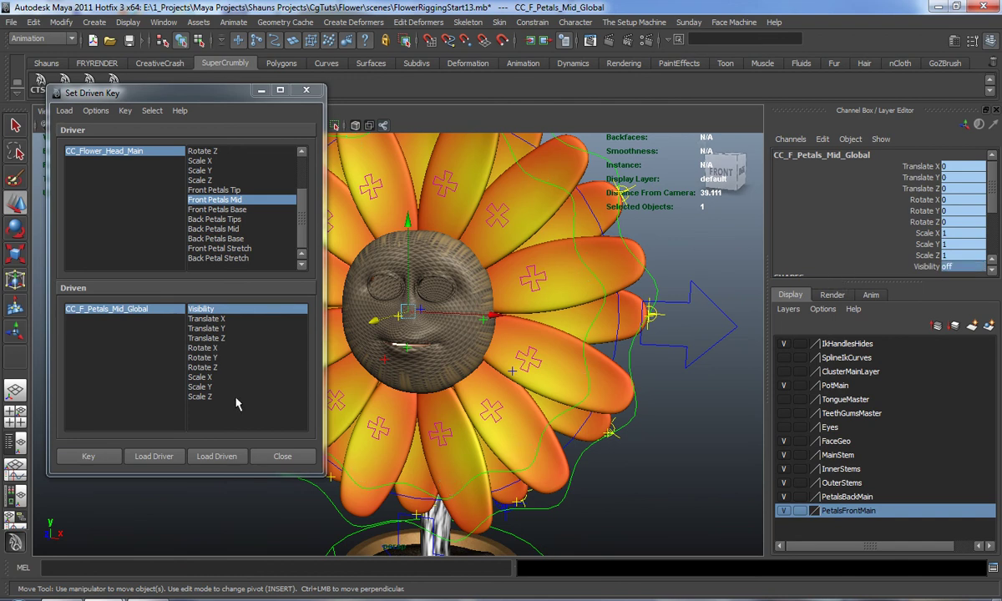
{"action": "left_click", "coordinate": [88, 457]}
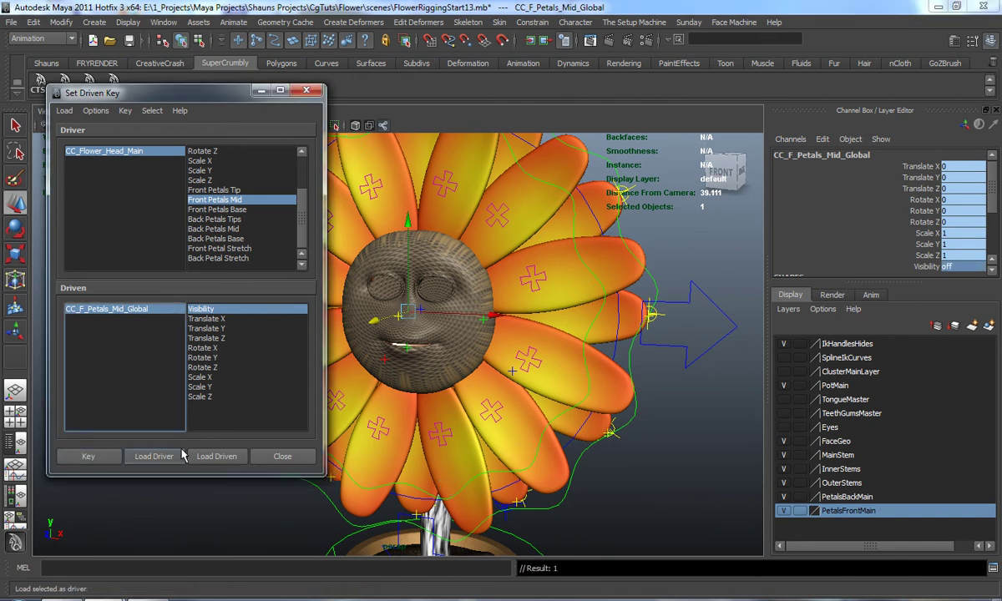
- Load the base control group CC_Petal_Base_GRP_Main as driven, pairing its Visibility with the head control's Front Petals Base
{"action": "left_click_drag", "start_coordinate": [519, 351], "coordinate": [596, 375], "text": "alt"}
{"action": "middle_click_drag", "start_coordinate": [679, 374], "coordinate": [709, 370], "text": "alt"}
{"action": "left_click", "coordinate": [549, 349]}
{"action": "key", "text": "Up"}
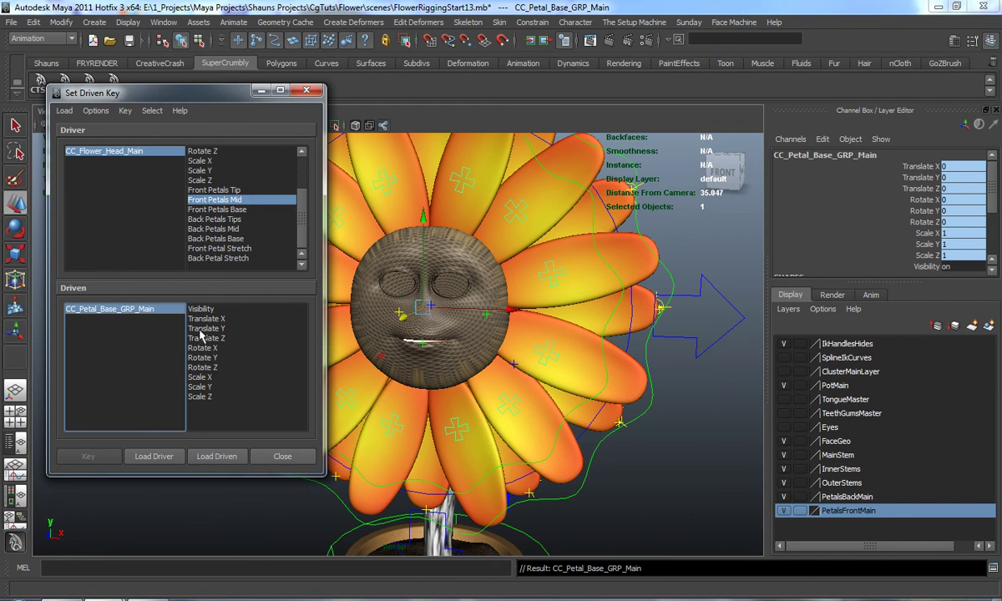
{"action": "left_click", "coordinate": [201, 310]}
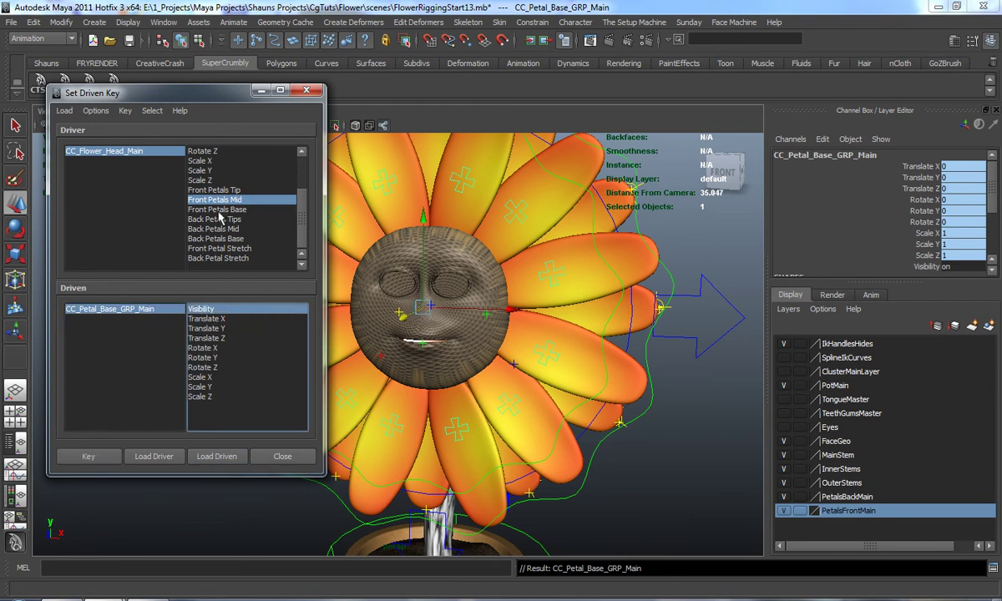
{"action": "left_click", "coordinate": [218, 210]}
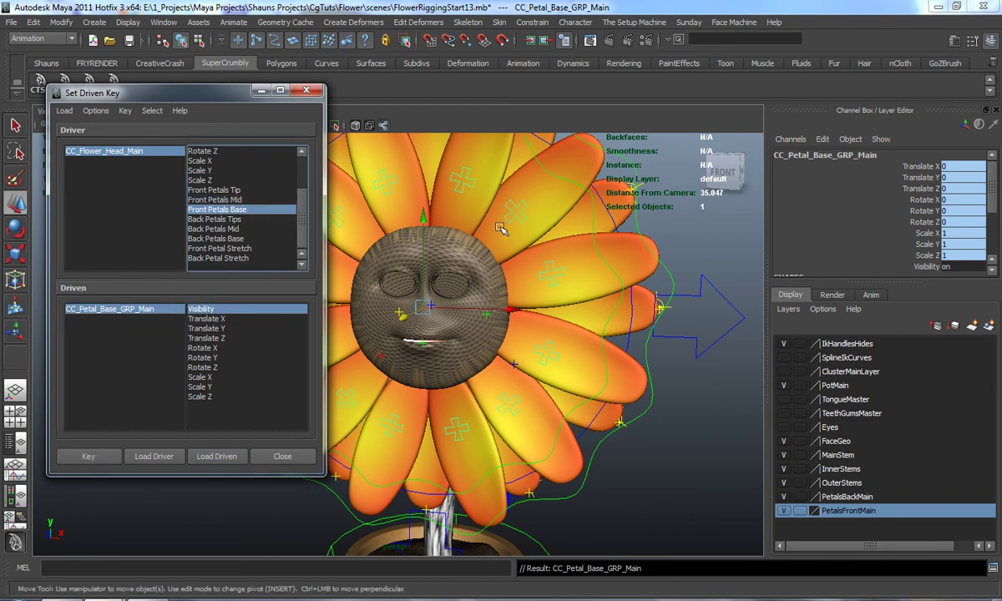
- Key the base group's Visibility on against the head control's Front Petals Base at Individual_Master
{"action": "key", "text": "Up"}
{"action": "scroll", "coordinate": [958, 235], "scroll_direction": "down", "scroll_amount": 3}
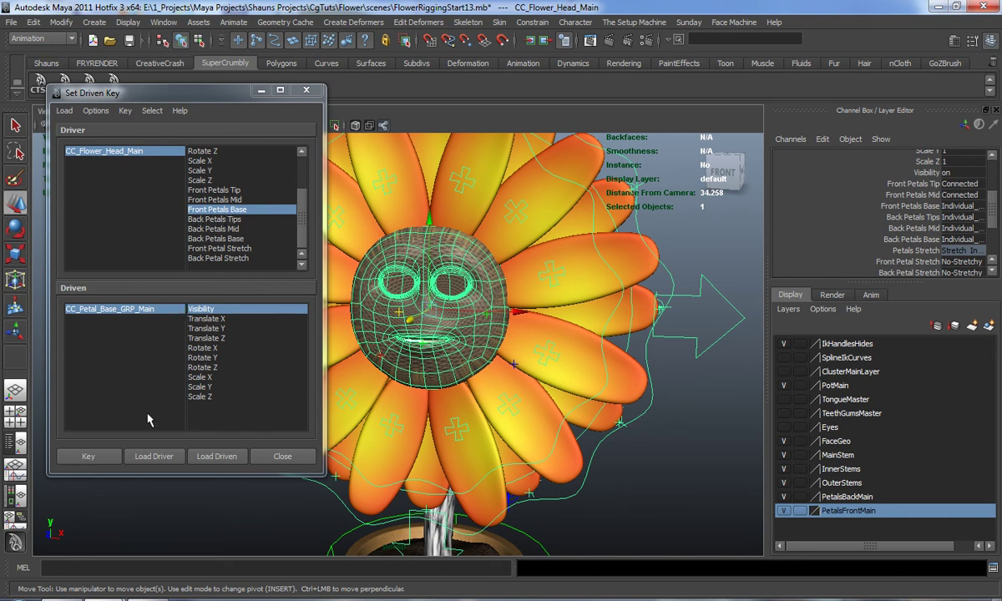
{"action": "left_click", "coordinate": [92, 457]}
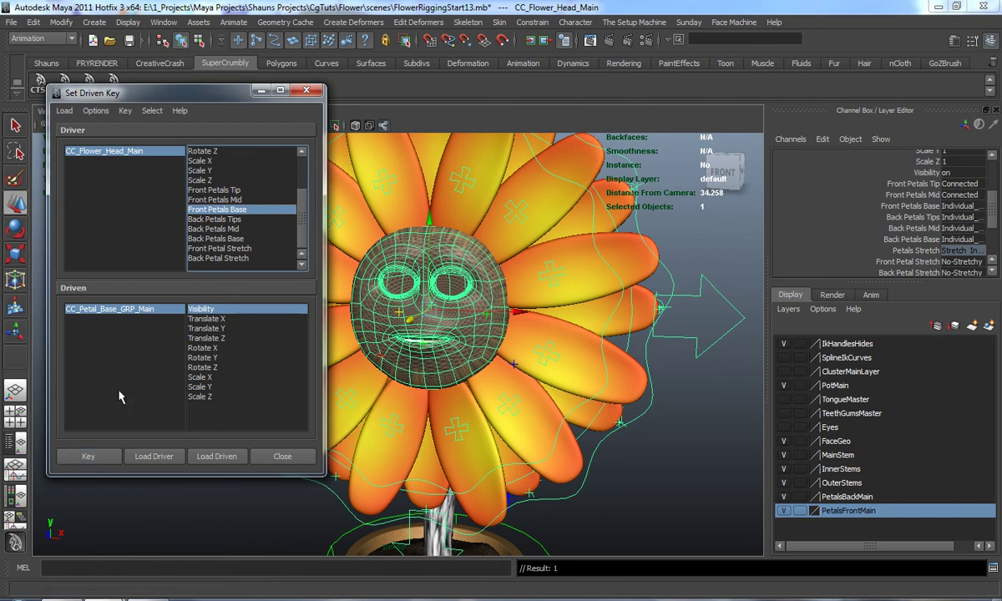
- Key the base group's Visibility off against the head control's Front Petals Base at Connected
{"action": "left_click", "coordinate": [109, 152]}
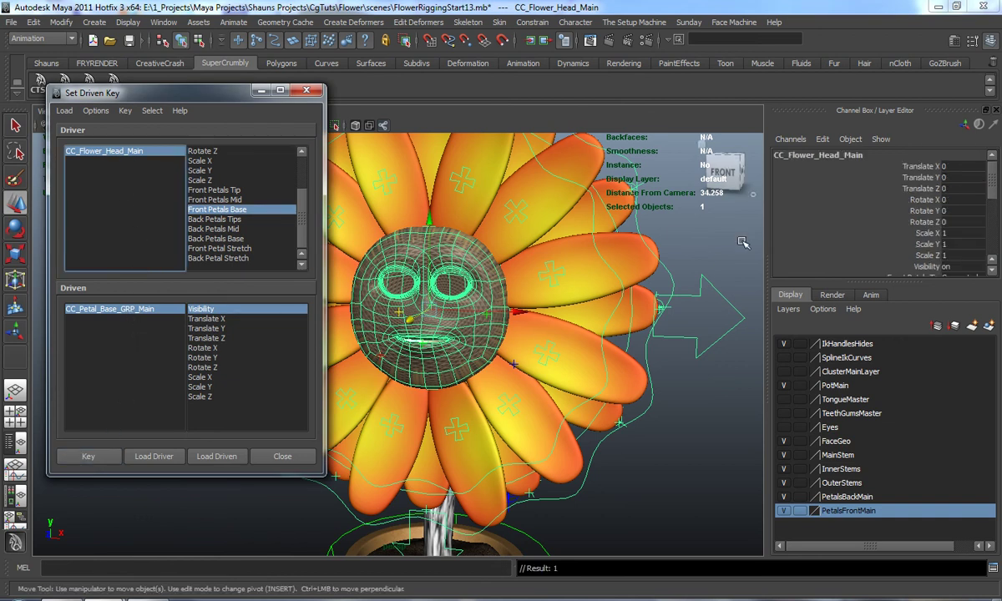
{"action": "scroll", "coordinate": [966, 224], "scroll_direction": "down", "scroll_amount": 3}
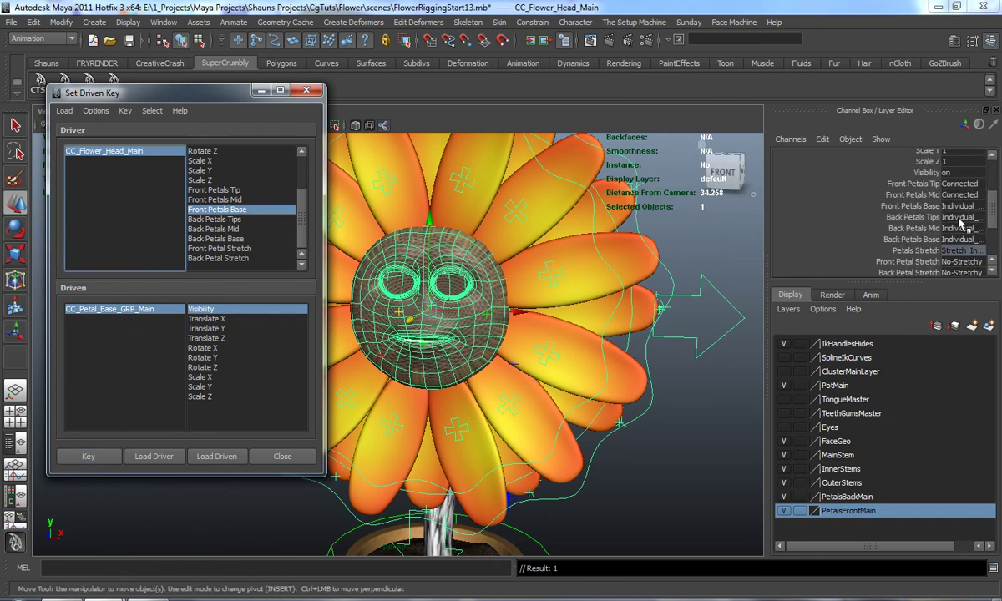
{"action": "left_click", "coordinate": [960, 209]}
{"action": "left_click", "coordinate": [905, 219]}
{"action": "left_click_drag", "start_coordinate": [655, 332], "coordinate": [552, 310], "text": "alt"}
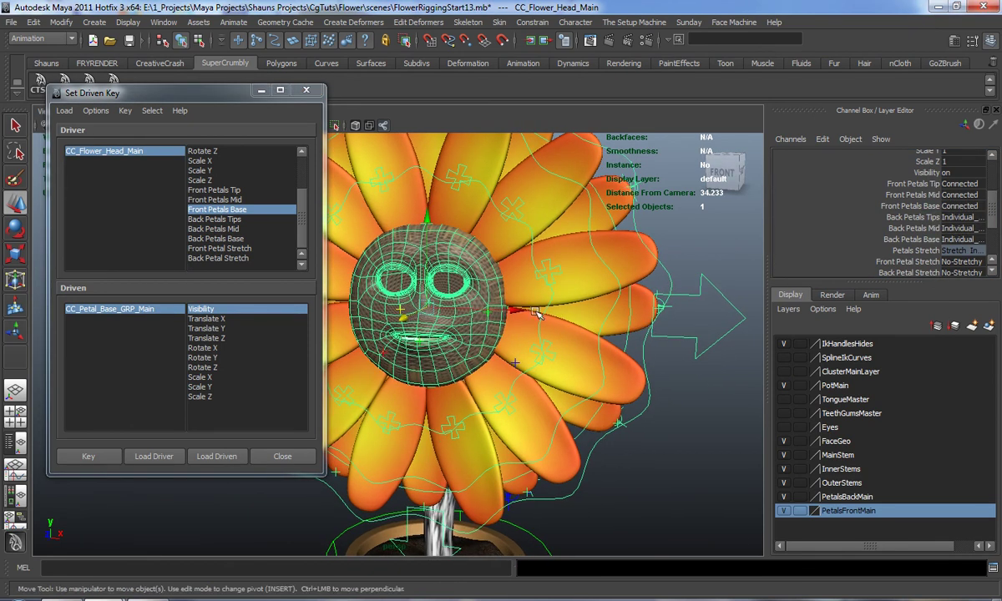
{"action": "left_click", "coordinate": [129, 310]}
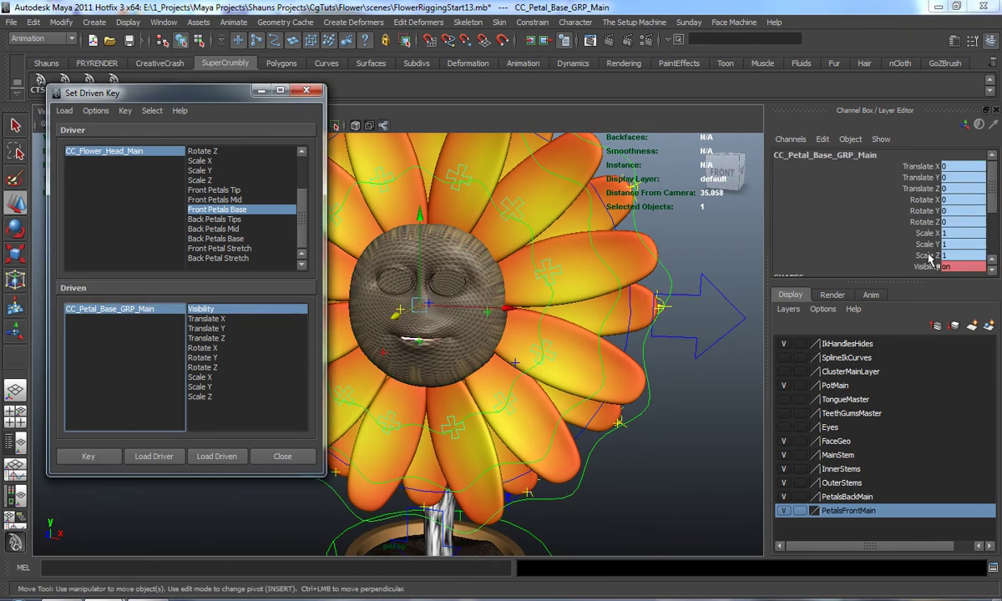
{"action": "left_click", "coordinate": [958, 266]}
{"action": "type", "text": "0"}
{"action": "key", "text": "Return"}
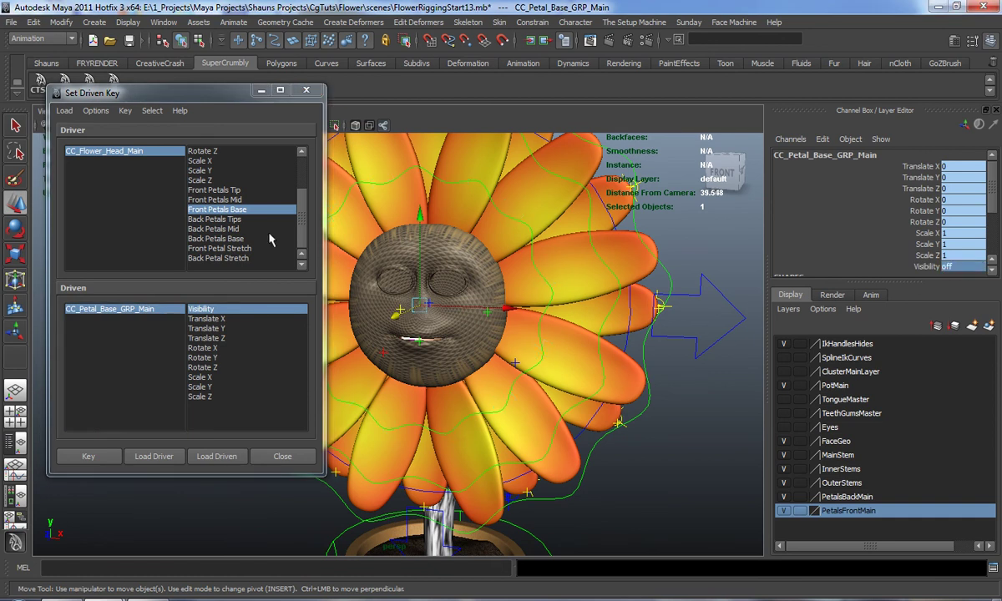
{"action": "left_click", "coordinate": [107, 457]}
- Examine the petal controls on the front and back of the flower and the head control's petal attributes
{"action": "left_click", "coordinate": [690, 496]}
{"action": "left_click_drag", "start_coordinate": [494, 448], "coordinate": [622, 428], "text": "alt"}
{"action": "middle_click_drag", "start_coordinate": [622, 428], "coordinate": [644, 383], "text": "alt"}
{"action": "right_click_drag", "start_coordinate": [644, 382], "coordinate": [543, 398], "text": "alt"}
{"action": "left_click_drag", "start_coordinate": [543, 398], "coordinate": [321, 397], "text": "alt"}
{"action": "middle_click_drag", "start_coordinate": [447, 389], "coordinate": [427, 369], "text": "alt"}
{"action": "left_click_drag", "start_coordinate": [429, 370], "coordinate": [504, 393], "text": "alt"}
{"action": "left_click_drag", "start_coordinate": [482, 286], "coordinate": [395, 234], "text": "alt"}
{"action": "left_click_drag", "start_coordinate": [198, 98], "coordinate": [151, 96]}
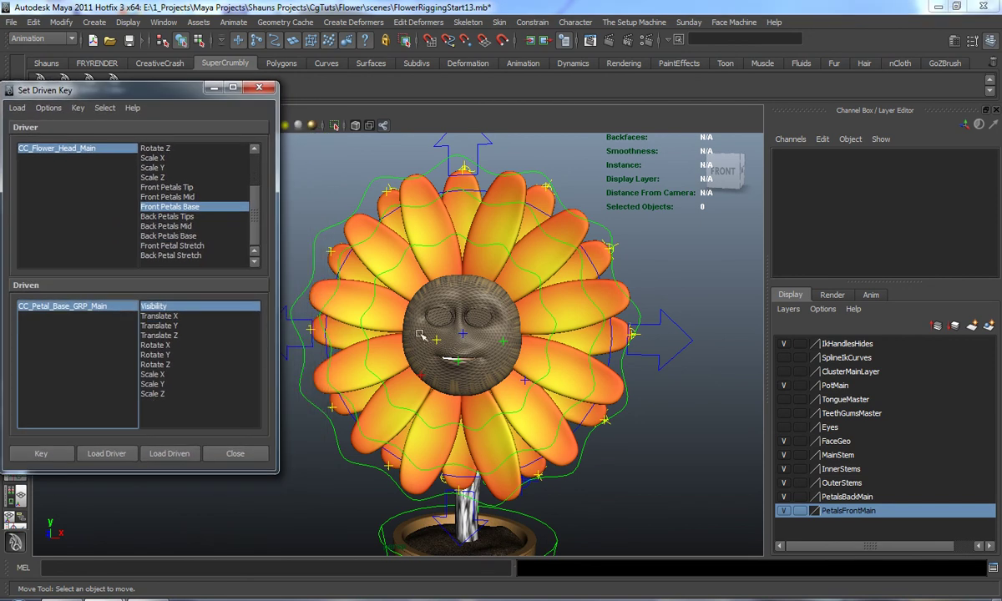
{"action": "middle_click_drag", "start_coordinate": [467, 342], "coordinate": [521, 335], "text": "alt"}
{"action": "left_click_drag", "start_coordinate": [521, 336], "coordinate": [411, 336], "text": "alt"}
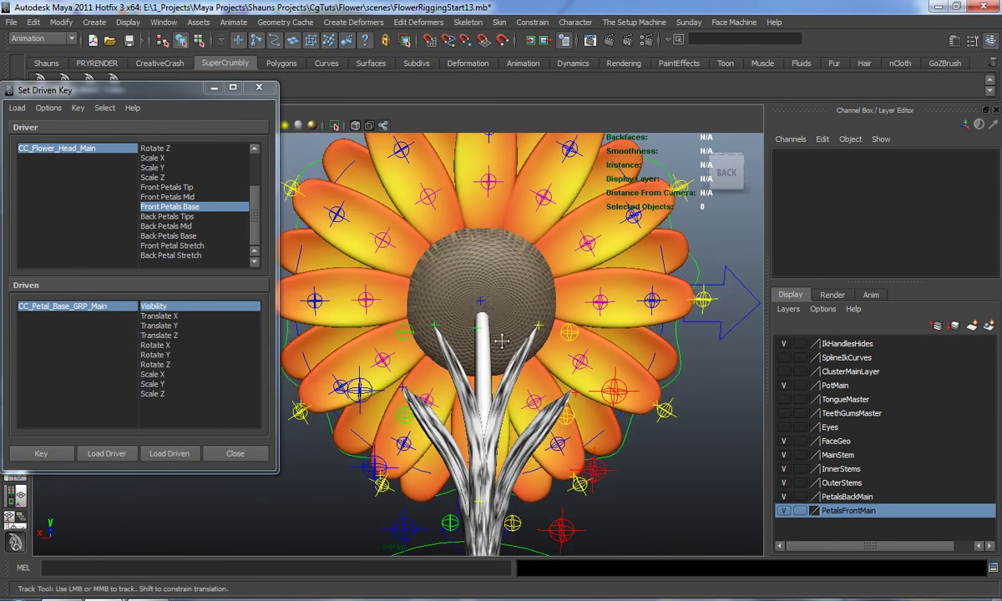
{"action": "middle_click_drag", "start_coordinate": [411, 337], "coordinate": [475, 354], "text": "alt"}
{"action": "left_click", "coordinate": [293, 278]}
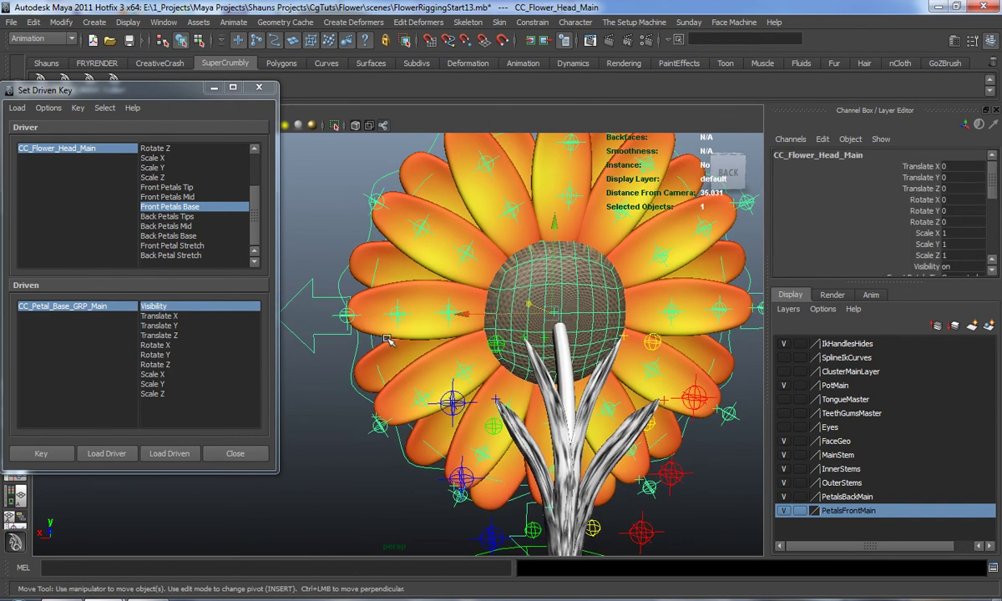
{"action": "scroll", "coordinate": [949, 241], "scroll_direction": "down", "scroll_amount": 3}
{"action": "left_click_drag", "start_coordinate": [363, 367], "coordinate": [327, 379], "text": "alt"}
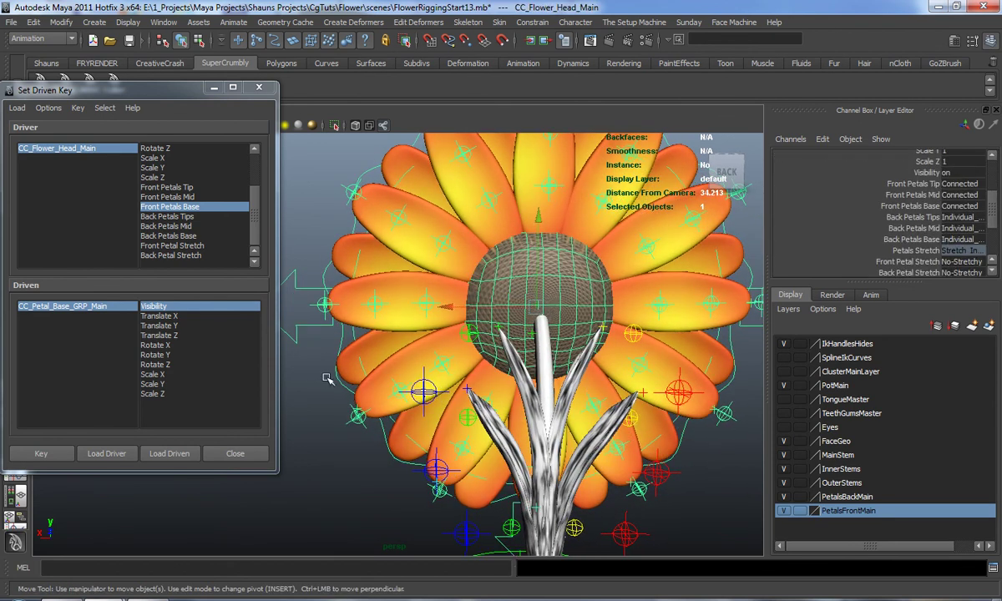
- Load CC_BK_Petals_Tip as driven and key its Visibility on against the head control's Back Petals Tips at Individual_Master
{"action": "left_click", "coordinate": [175, 217]}
{"action": "middle_click_drag", "start_coordinate": [406, 321], "coordinate": [385, 329], "text": "alt"}
{"action": "left_click", "coordinate": [383, 331]}
{"action": "scroll", "coordinate": [386, 329], "scroll_direction": "up", "scroll_amount": 3}
{"action": "left_click", "coordinate": [344, 340]}
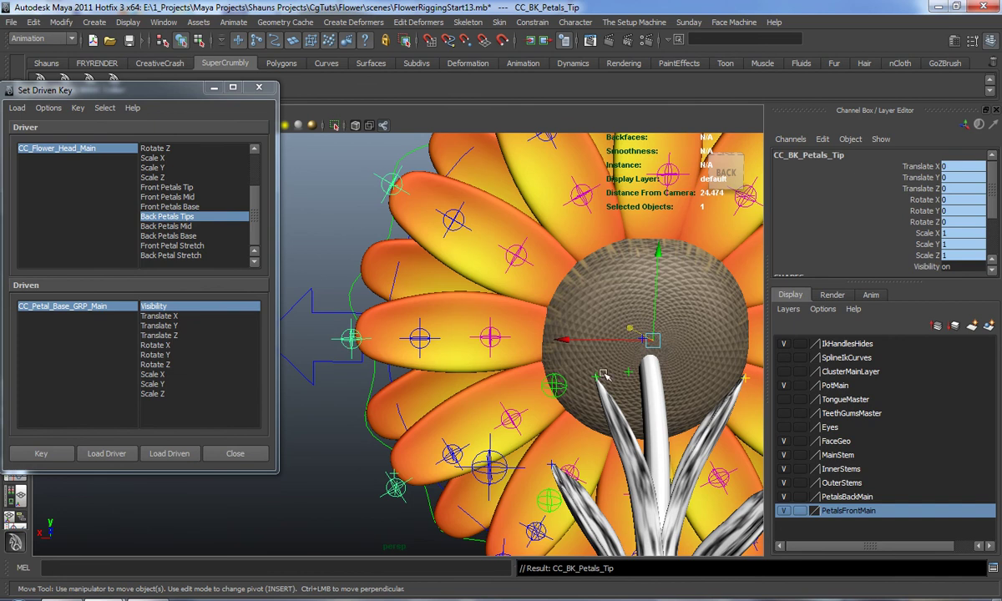
{"action": "key", "text": "f"}
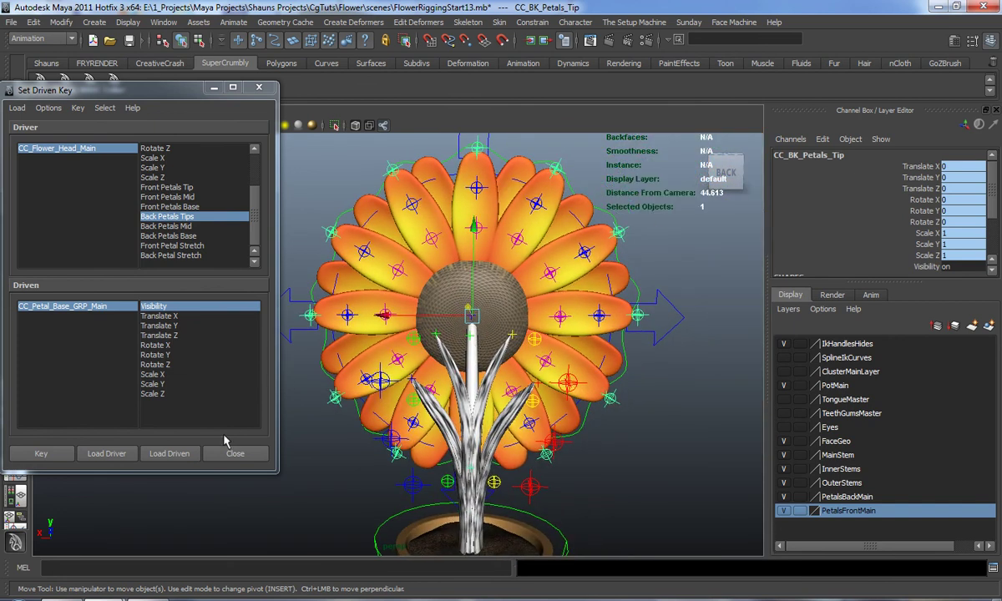
{"action": "left_click", "coordinate": [173, 455]}
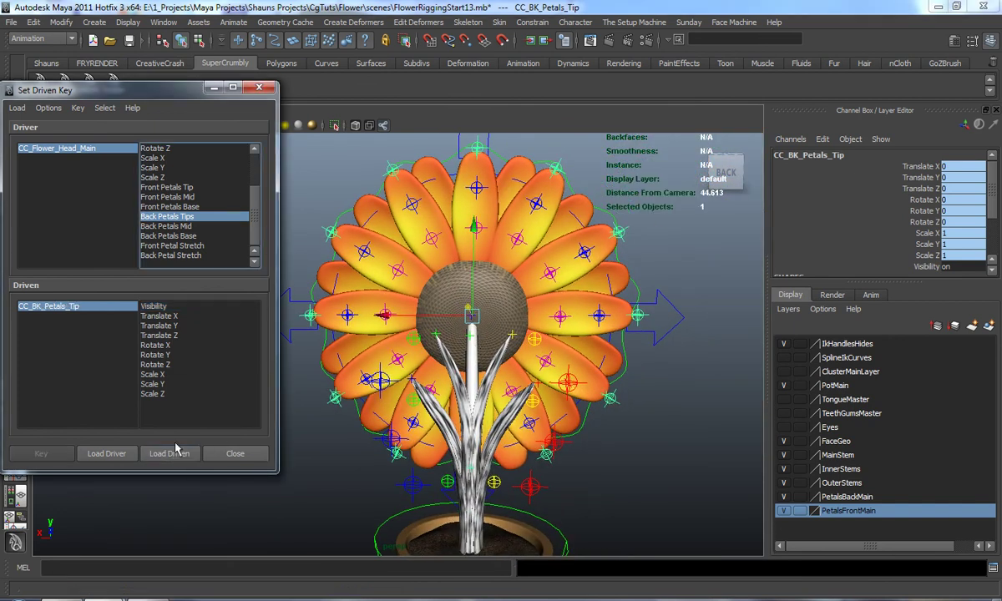
{"action": "left_click", "coordinate": [153, 306]}
{"action": "left_click_drag", "start_coordinate": [434, 303], "coordinate": [410, 317], "text": "alt"}
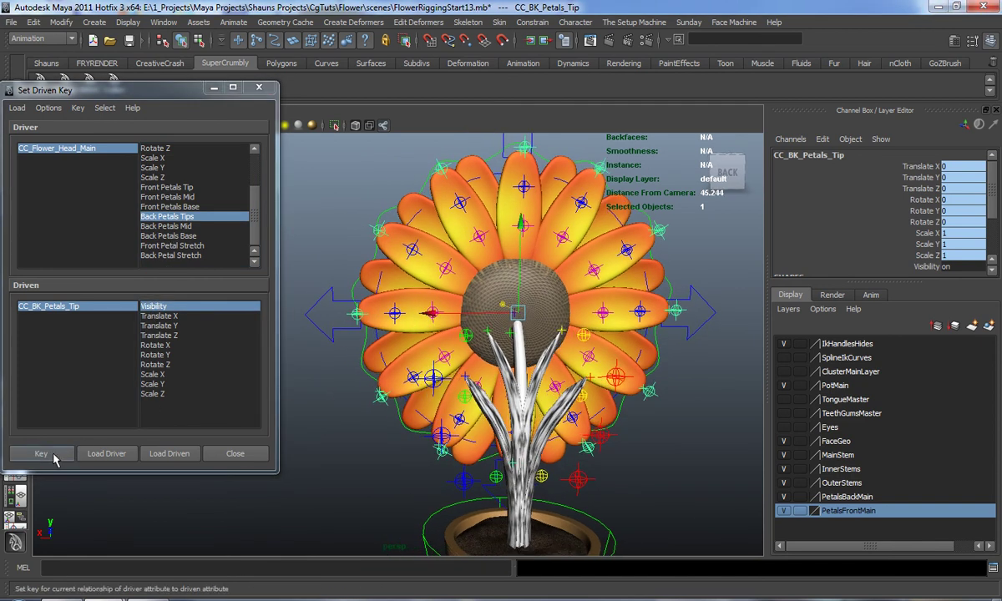
{"action": "left_click", "coordinate": [40, 453]}
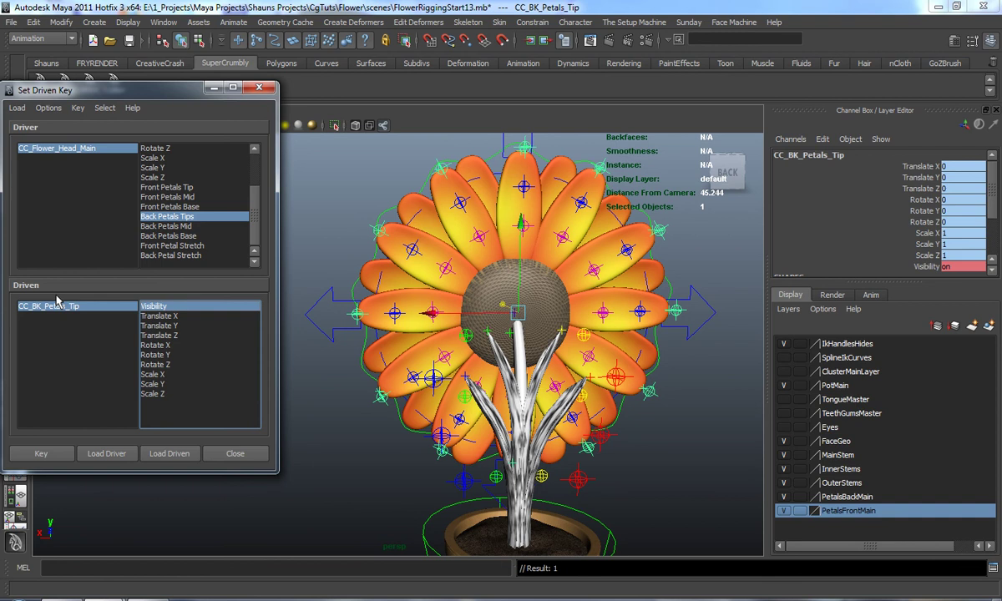
- Key the back tip group's Visibility off against the head control's Back Petals Tips at Connected
{"action": "left_click", "coordinate": [70, 152]}
{"action": "scroll", "coordinate": [960, 208], "scroll_direction": "down", "scroll_amount": 5}
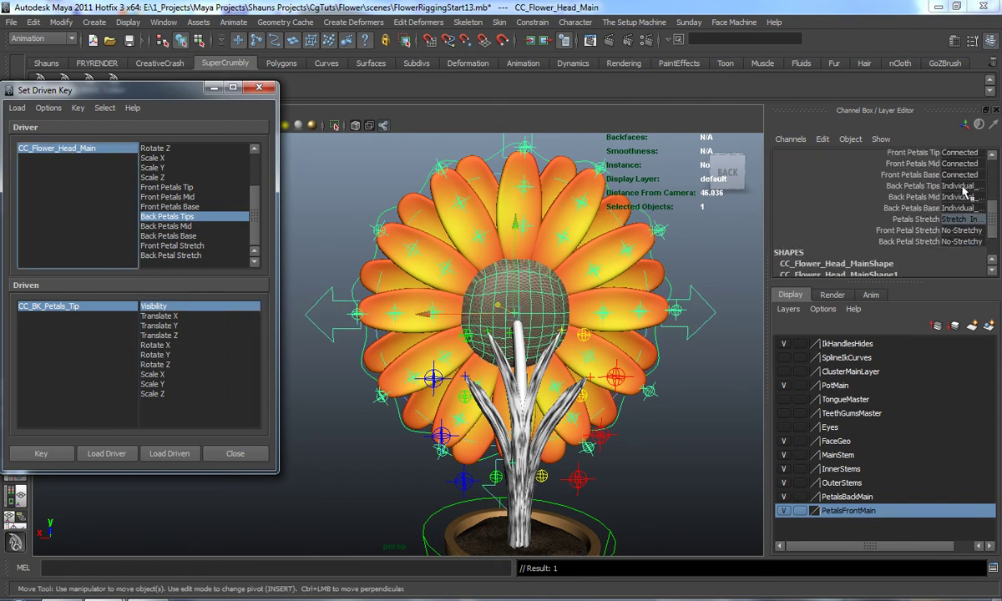
{"action": "left_click", "coordinate": [964, 188]}
{"action": "left_click", "coordinate": [960, 212]}
{"action": "left_click_drag", "start_coordinate": [572, 315], "coordinate": [422, 310], "text": "alt"}
{"action": "left_click", "coordinate": [77, 306]}
{"action": "left_click", "coordinate": [962, 268]}
{"action": "type", "text": "0"}
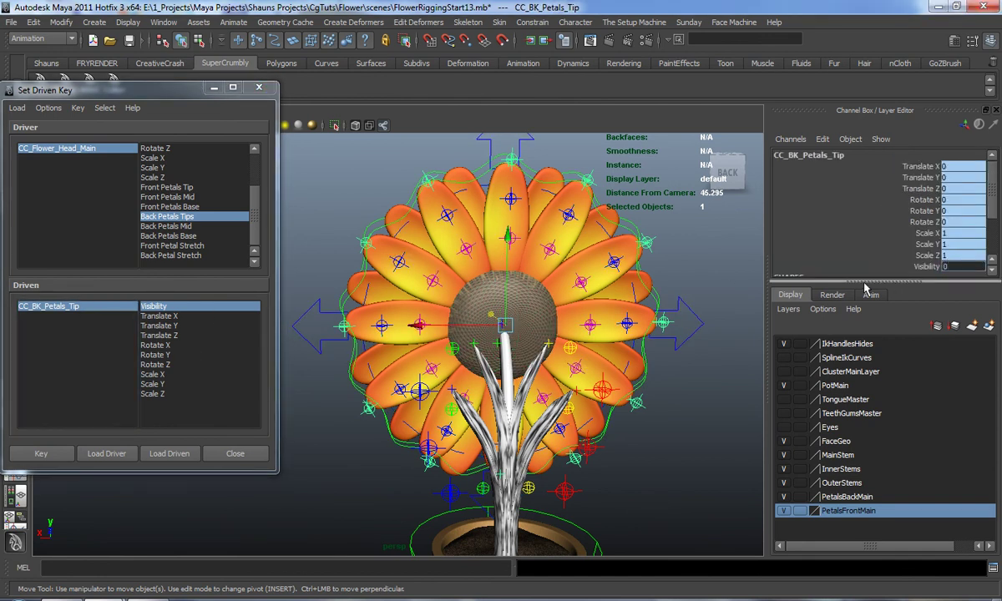
{"action": "key", "text": "Return"}
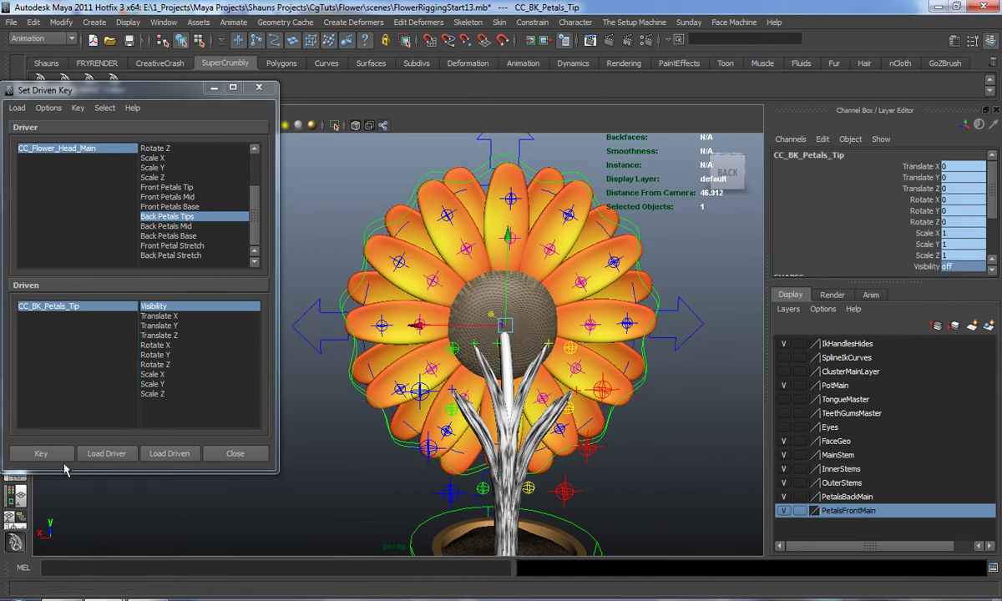
{"action": "left_click", "coordinate": [50, 456]}
- Load CC_Mid_BK_Petal as driven and key its Visibility on against the head control's Back Petals Mid at Individual_Master
{"action": "scroll", "coordinate": [354, 359], "scroll_direction": "up", "scroll_amount": 3}
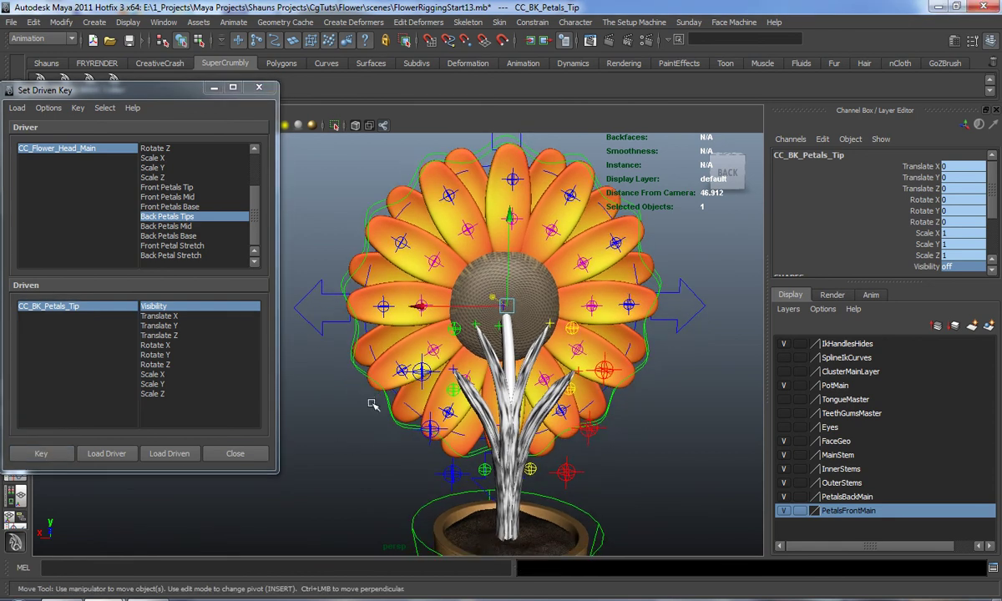
{"action": "left_click", "coordinate": [373, 284]}
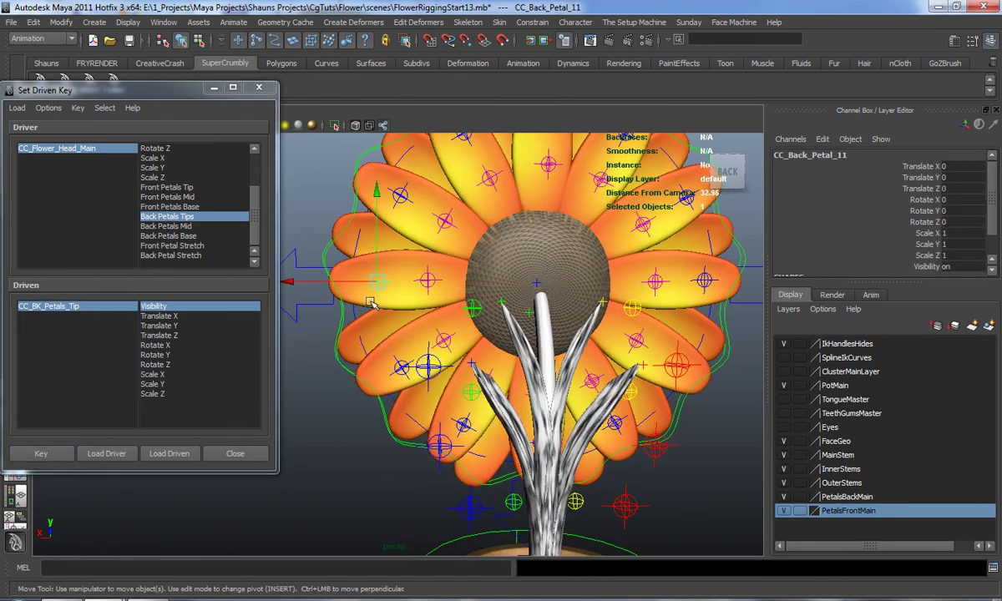
{"action": "key", "text": "Up"}
{"action": "left_click", "coordinate": [174, 458]}
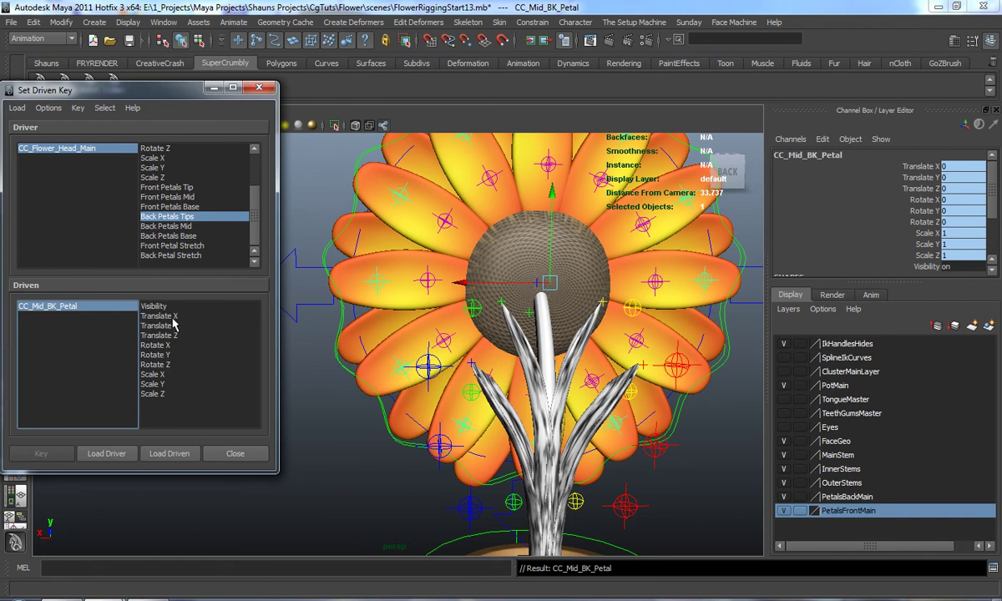
{"action": "left_click", "coordinate": [162, 308]}
{"action": "left_click", "coordinate": [176, 226]}
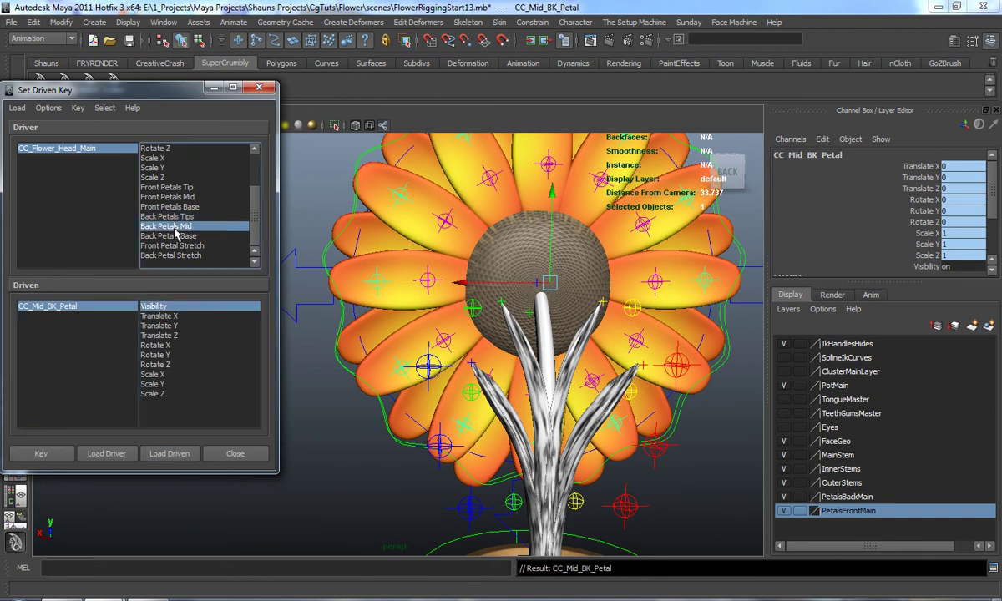
{"action": "left_click", "coordinate": [52, 455]}
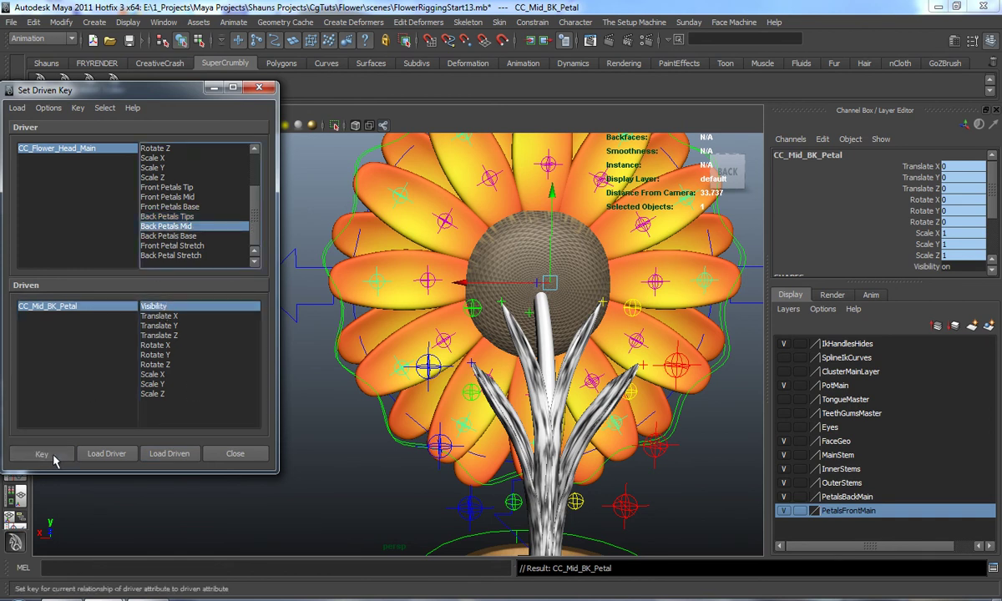
- Key the back mid group's Visibility off against the head control's Back Petals Mid at Connected
{"action": "left_click", "coordinate": [78, 151]}
{"action": "scroll", "coordinate": [946, 227], "scroll_direction": "down", "scroll_amount": 3}
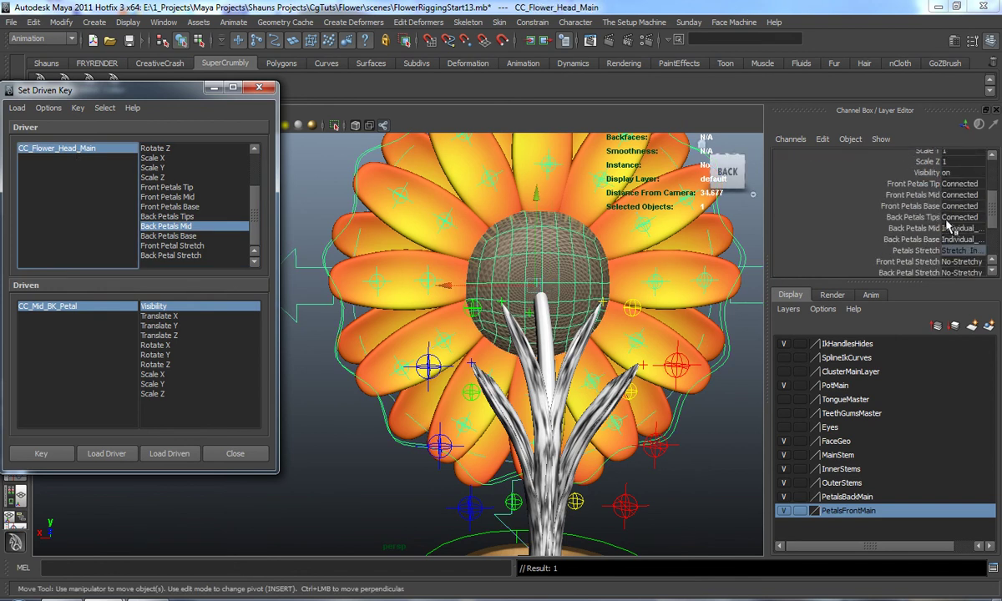
{"action": "left_click", "coordinate": [964, 230]}
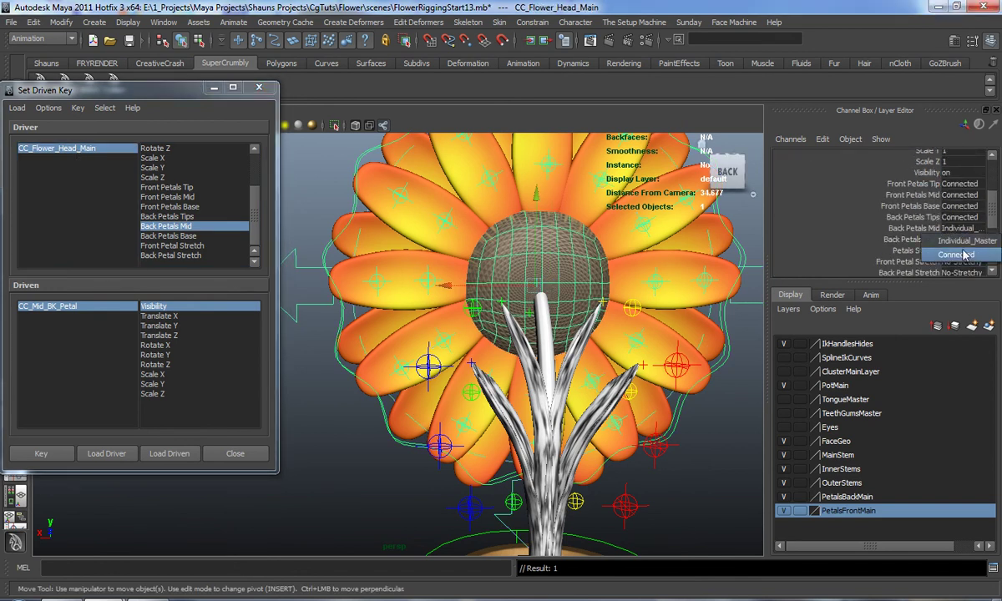
{"action": "left_click", "coordinate": [966, 254]}
{"action": "middle_click_drag", "start_coordinate": [582, 320], "coordinate": [578, 322], "text": "alt"}
{"action": "left_click", "coordinate": [59, 306]}
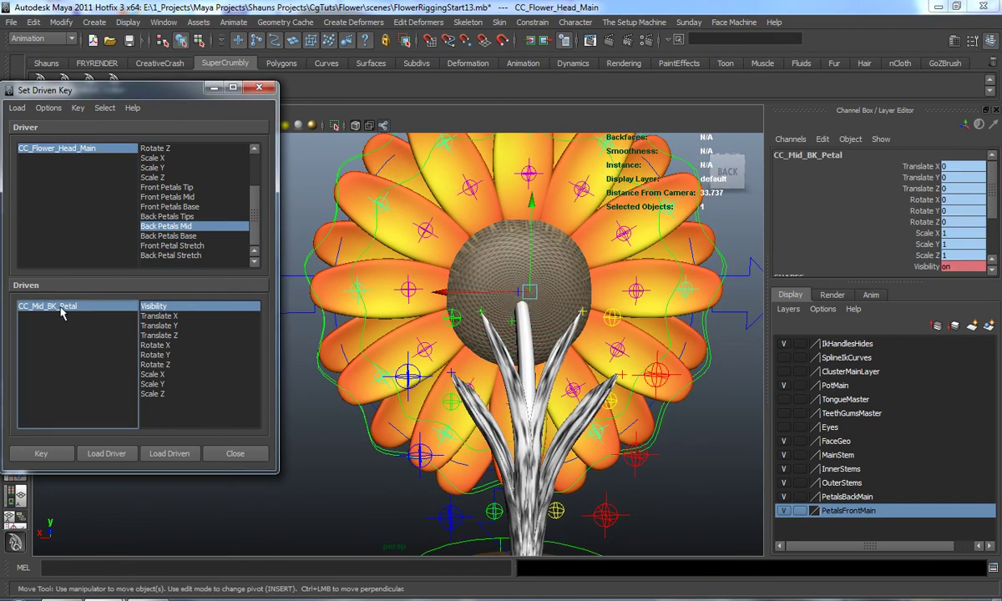
{"action": "left_click", "coordinate": [961, 267]}
{"action": "type", "text": "0"}
{"action": "key", "text": "Return"}
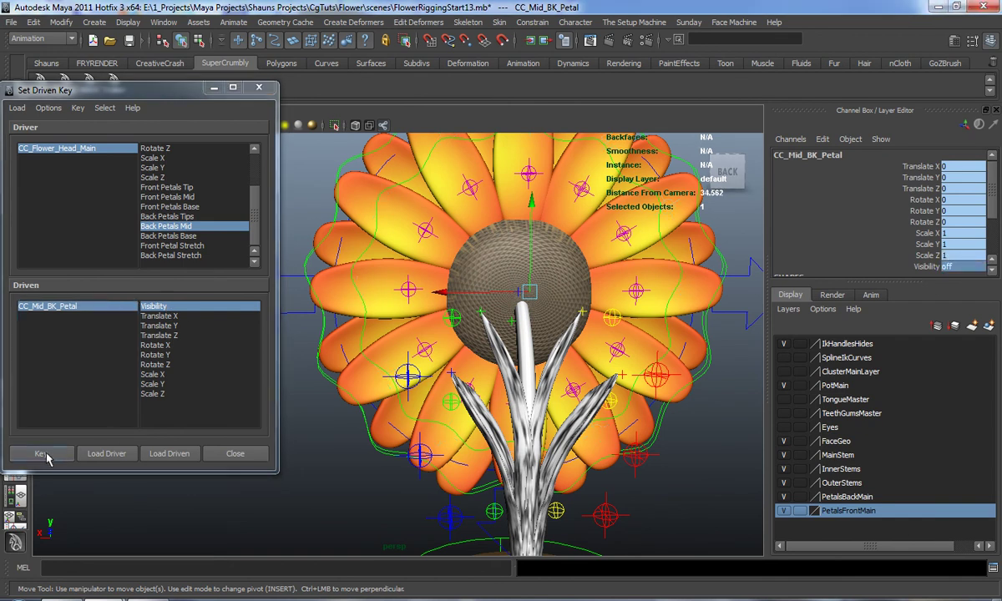
{"action": "left_click", "coordinate": [43, 454]}
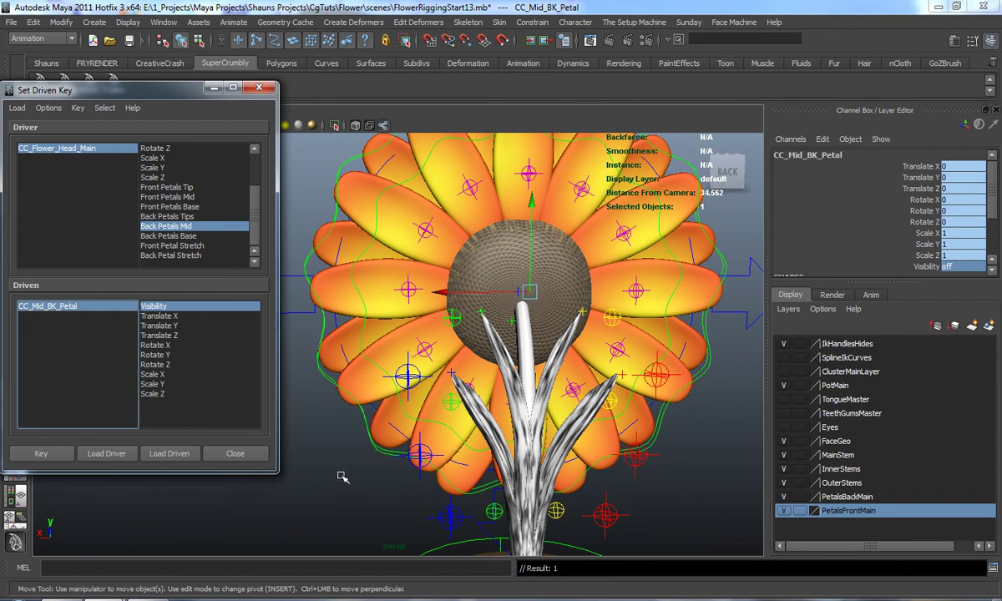
- Load CC_BK_Base_petal as driven and key its Visibility on against the head control's Back Petals Base at Individual_Master
{"action": "left_click", "coordinate": [342, 477]}
{"action": "scroll", "coordinate": [436, 408], "scroll_direction": "up", "scroll_amount": 3}
{"action": "left_click_drag", "start_coordinate": [401, 402], "coordinate": [456, 403], "text": "alt"}
{"action": "left_click", "coordinate": [499, 390]}
{"action": "key", "text": "Up"}
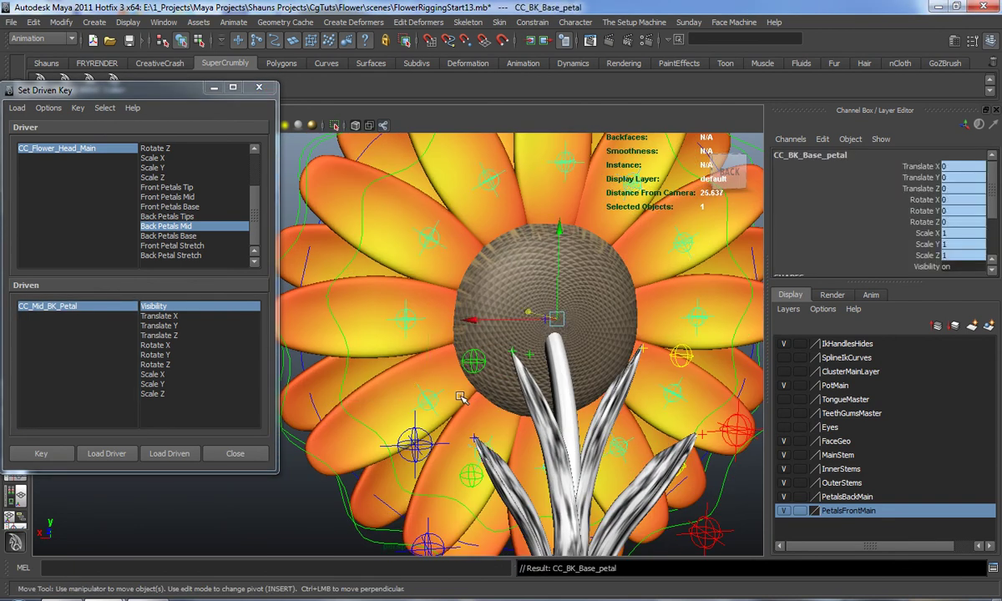
{"action": "left_click", "coordinate": [169, 453]}
{"action": "scroll", "coordinate": [408, 414], "scroll_direction": "down", "scroll_amount": 5}
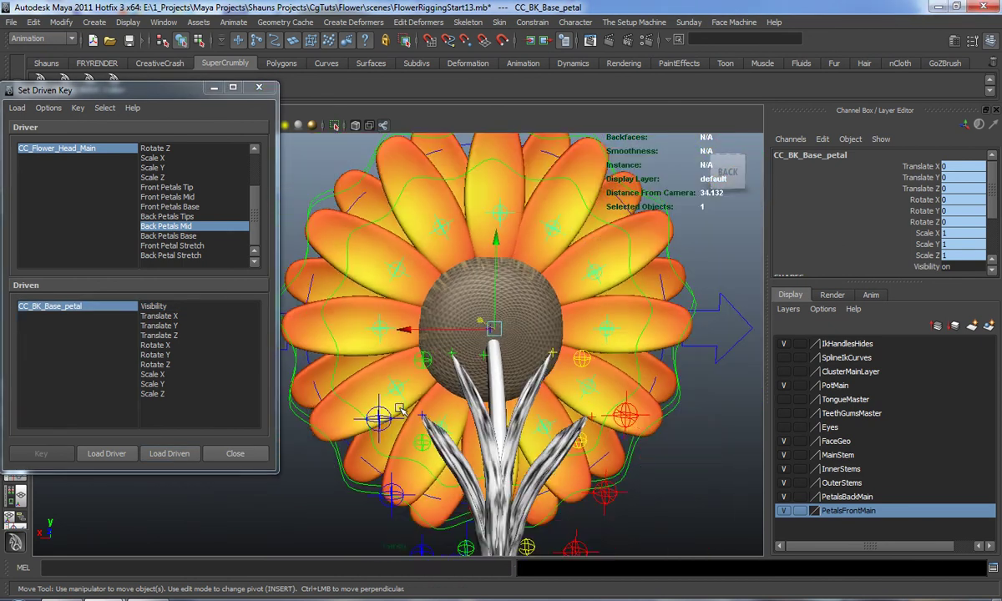
{"action": "left_click", "coordinate": [154, 236]}
{"action": "left_click", "coordinate": [155, 306]}
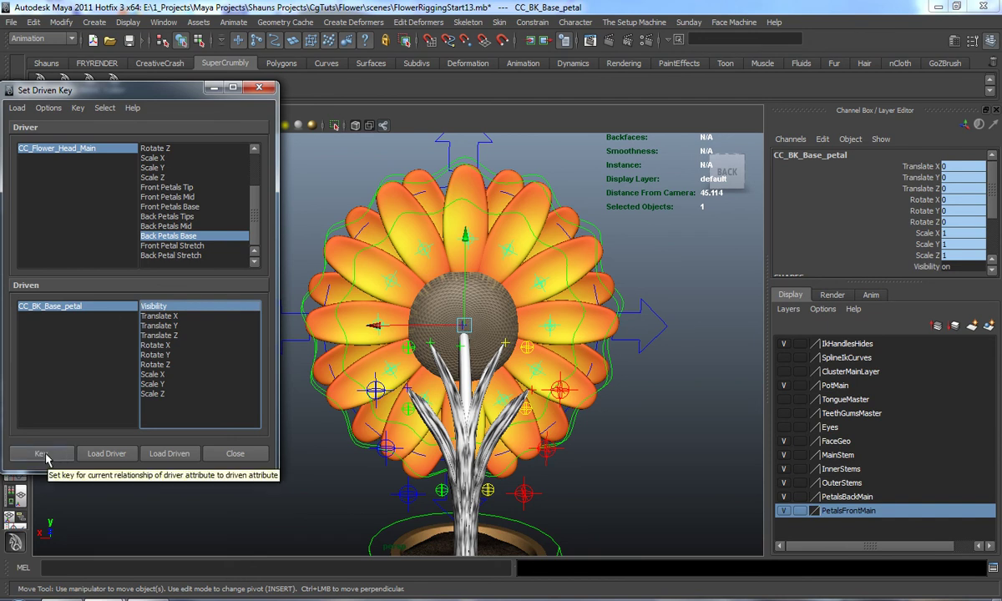
{"action": "left_click", "coordinate": [43, 455]}
- Key the back base group's Visibility off against the head control's Back Petals Base at Connected
{"action": "left_click", "coordinate": [56, 153]}
{"action": "scroll", "coordinate": [961, 225], "scroll_direction": "down", "scroll_amount": 5}
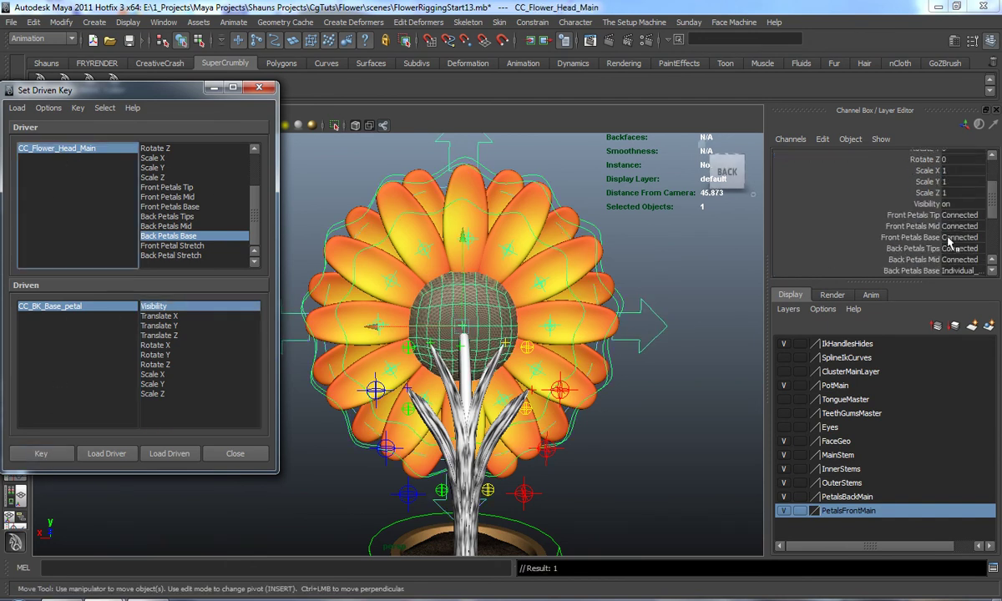
{"action": "left_click", "coordinate": [962, 209]}
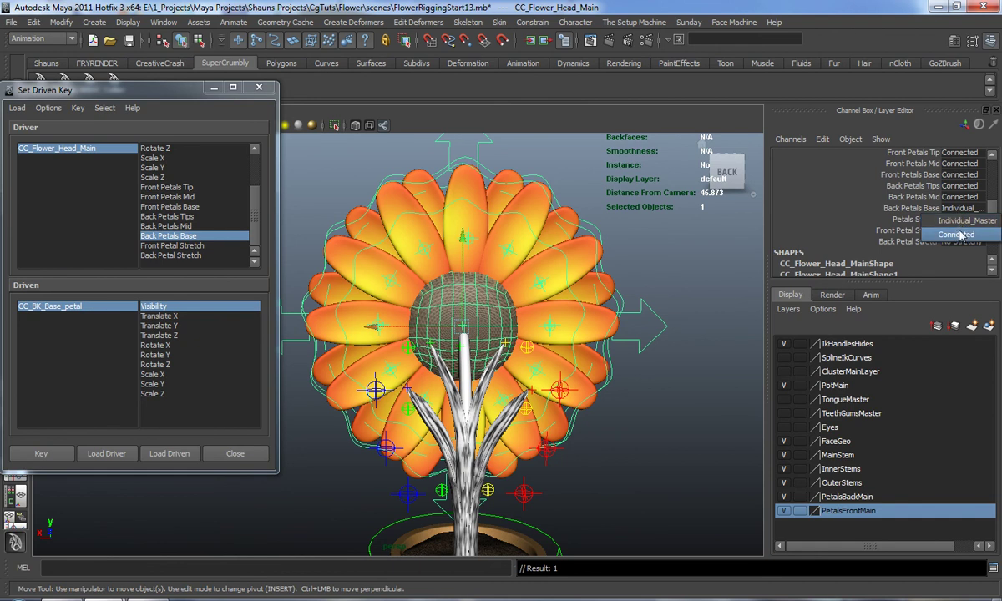
{"action": "left_click", "coordinate": [962, 235]}
{"action": "left_click", "coordinate": [75, 306]}
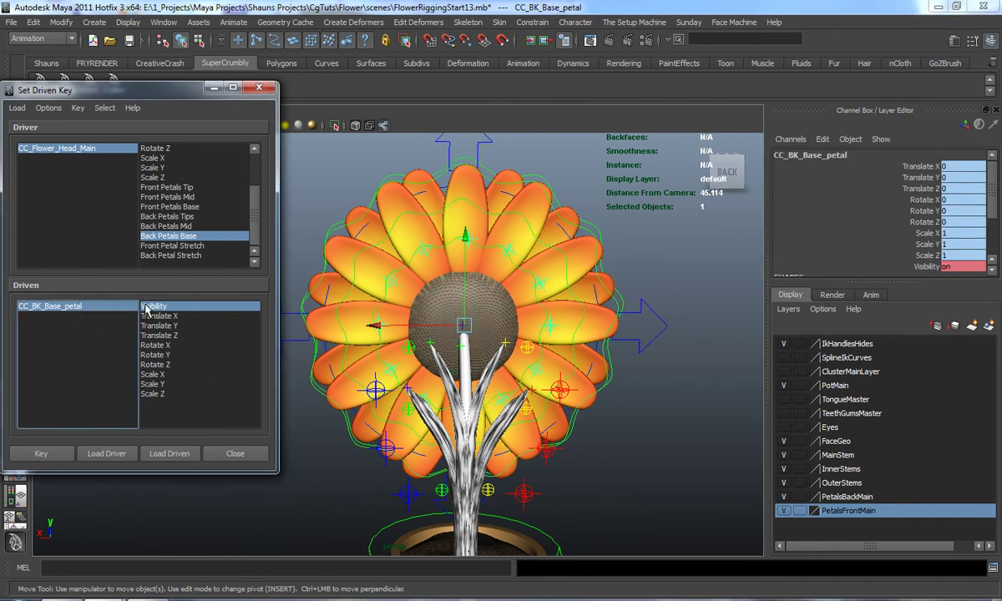
{"action": "left_click", "coordinate": [955, 267]}
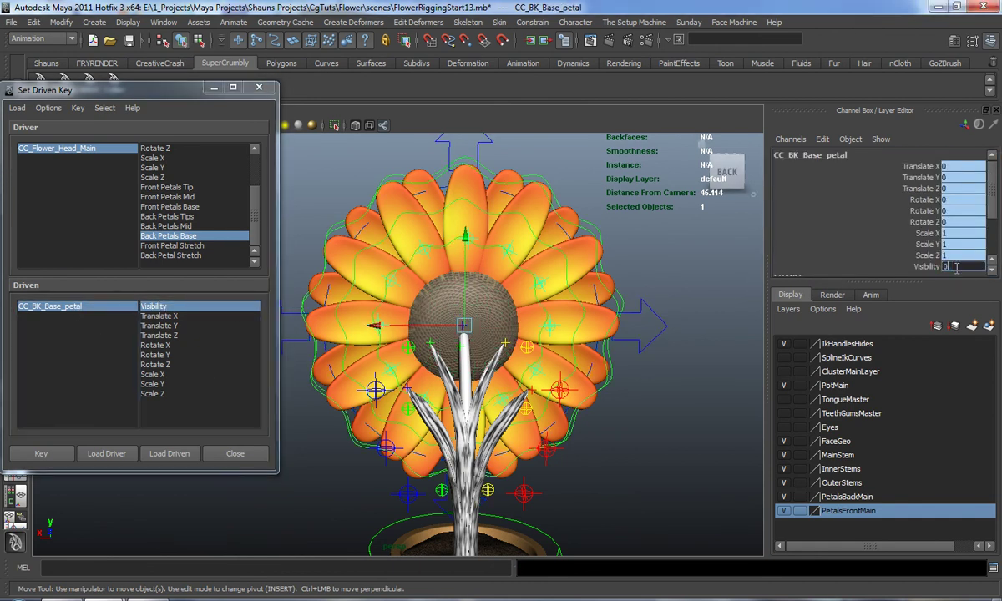
{"action": "type", "text": "0"}
{"action": "key", "text": "Return"}
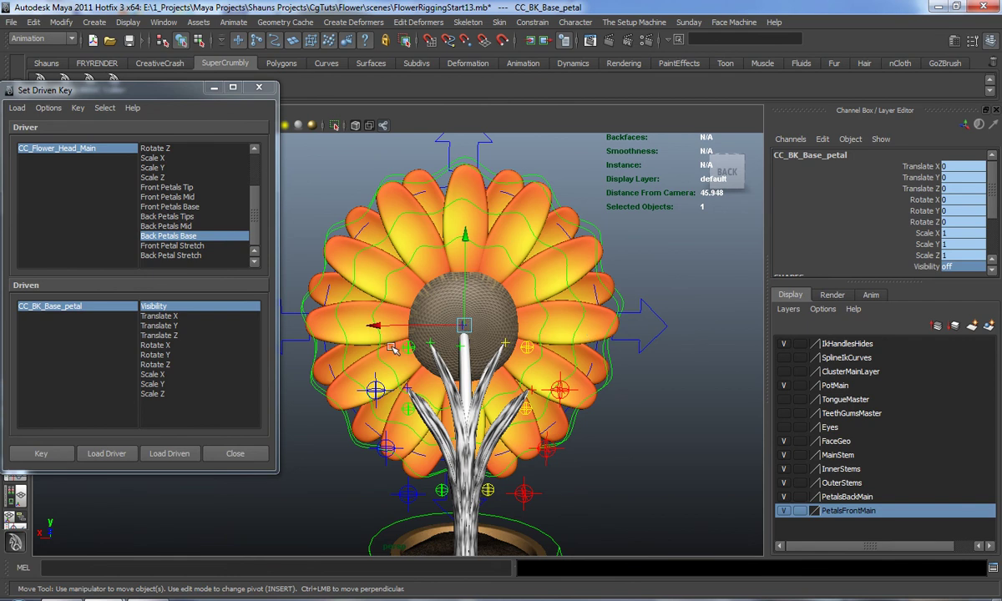
{"action": "left_click", "coordinate": [31, 460]}
- Close the Set Driven Key window and select the flower head's main control from the front
{"action": "left_click_drag", "start_coordinate": [410, 430], "coordinate": [649, 425], "text": "alt"}
{"action": "left_click", "coordinate": [649, 425]}
{"action": "left_click_drag", "start_coordinate": [485, 430], "coordinate": [552, 431], "text": "alt"}
{"action": "key", "text": "a"}
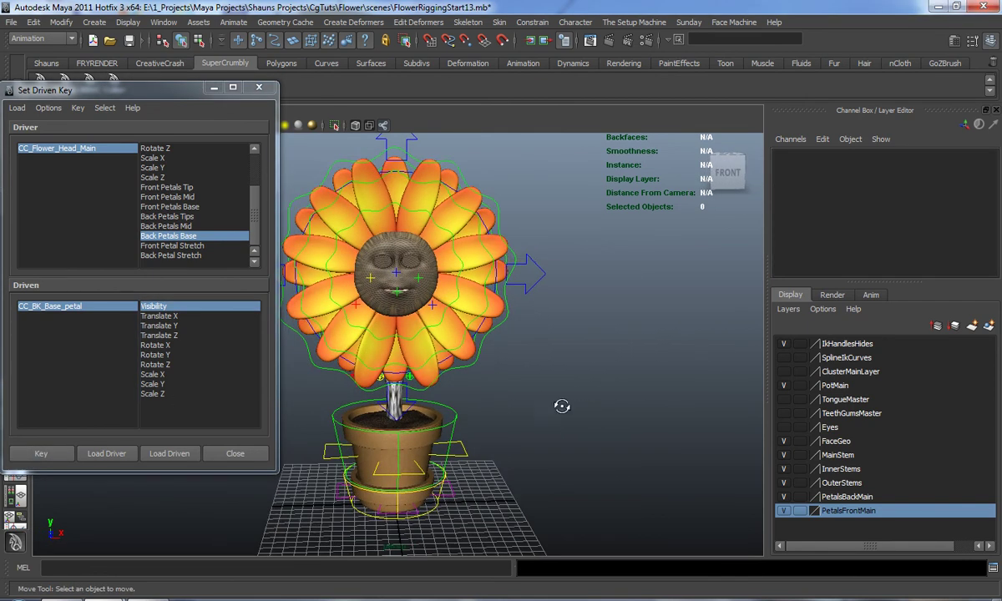
{"action": "left_click", "coordinate": [258, 88]}
{"action": "left_click_drag", "start_coordinate": [557, 299], "coordinate": [428, 360], "text": "alt"}
{"action": "left_click", "coordinate": [347, 334]}
{"action": "middle_click_drag", "start_coordinate": [428, 360], "coordinate": [448, 372]}
{"action": "key", "text": "ctrl+z"}
{"action": "left_click_drag", "start_coordinate": [451, 372], "coordinate": [601, 364], "text": "alt"}
{"action": "left_click_drag", "start_coordinate": [577, 330], "coordinate": [601, 364]}
{"action": "left_click_drag", "start_coordinate": [619, 376], "coordinate": [574, 375], "text": "alt"}
- Set the head control's Back Petals Base, Mid and Tips attributes to Individual_Master to test the visibility keys
{"action": "scroll", "coordinate": [955, 215], "scroll_direction": "down", "scroll_amount": 3}
{"action": "left_click_drag", "start_coordinate": [960, 184], "coordinate": [971, 241]}
{"action": "left_click", "coordinate": [971, 242]}
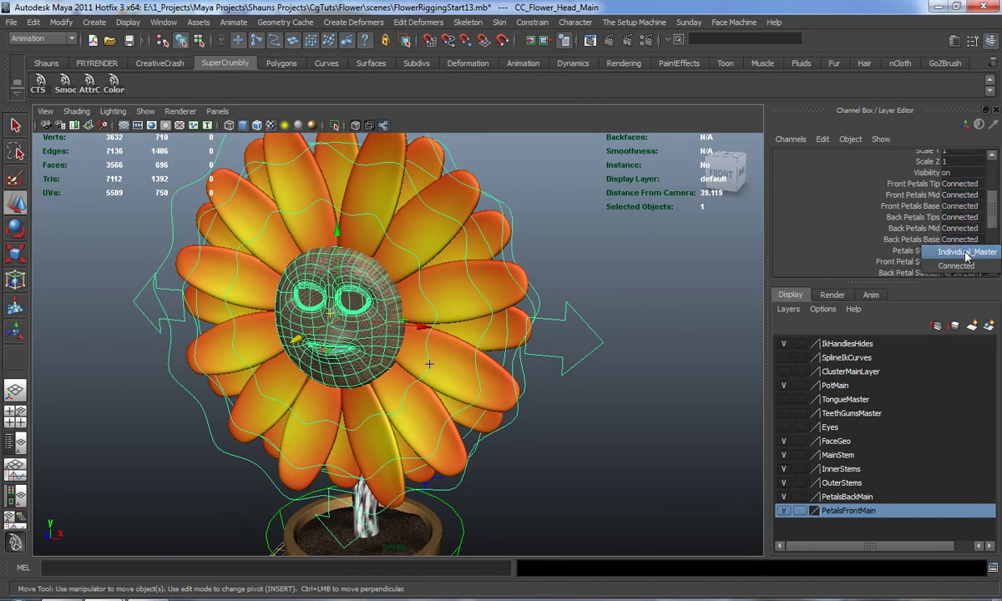
{"action": "left_click", "coordinate": [964, 253]}
{"action": "mouse_move", "coordinate": [754, 276]}
{"action": "left_mouse_down", "text": "alt"}
{"action": "mouse_move", "coordinate": [529, 292]}
{"action": "mouse_move", "coordinate": [753, 282]}
{"action": "left_mouse_up", "text": "alt"}
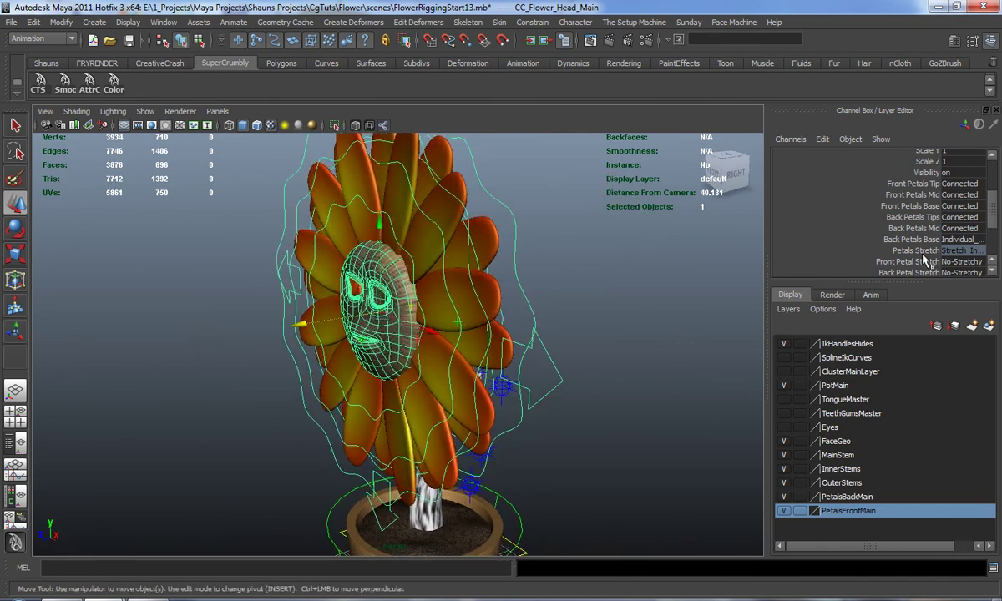
{"action": "left_click", "coordinate": [954, 229]}
{"action": "left_click", "coordinate": [958, 239]}
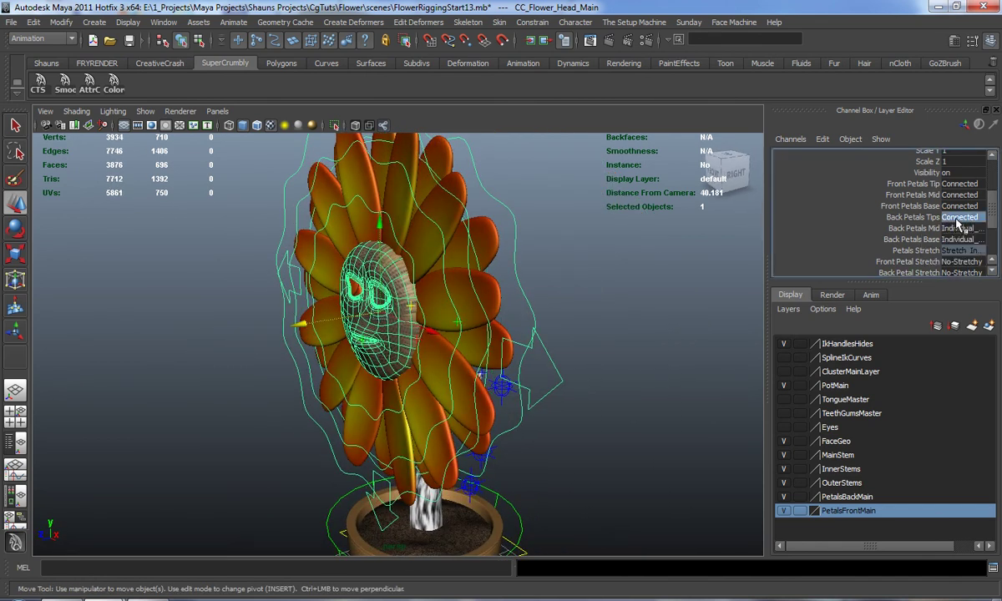
{"action": "left_click", "coordinate": [958, 219]}
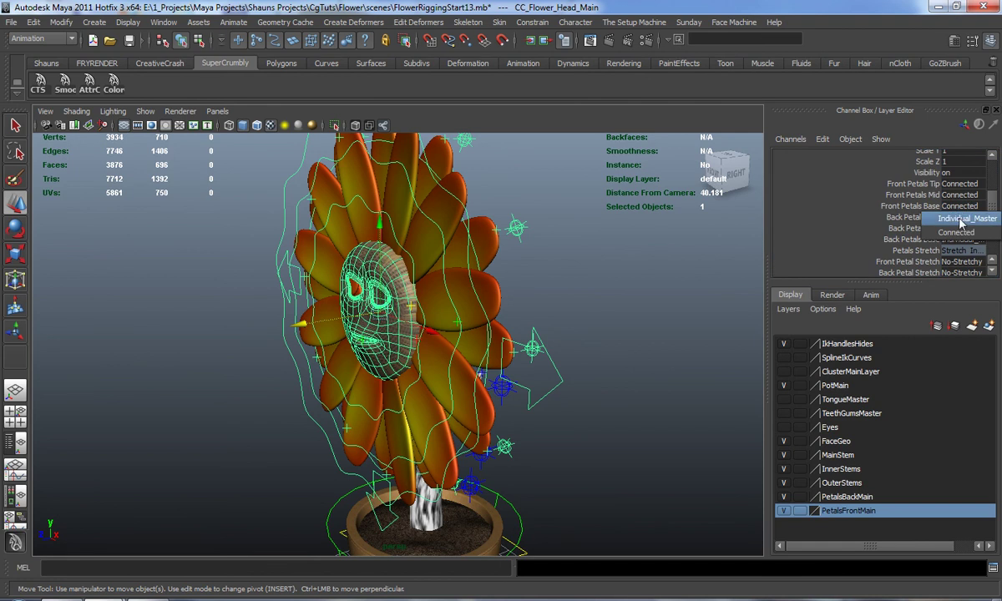
{"action": "left_click", "coordinate": [960, 220]}
- Set the head control's Front Petals Mid, Base and Tip to Individual_Master and inspect the petal controls from behind and in front
{"action": "left_click", "coordinate": [960, 197]}
{"action": "left_click", "coordinate": [961, 208]}
{"action": "left_click", "coordinate": [960, 186]}
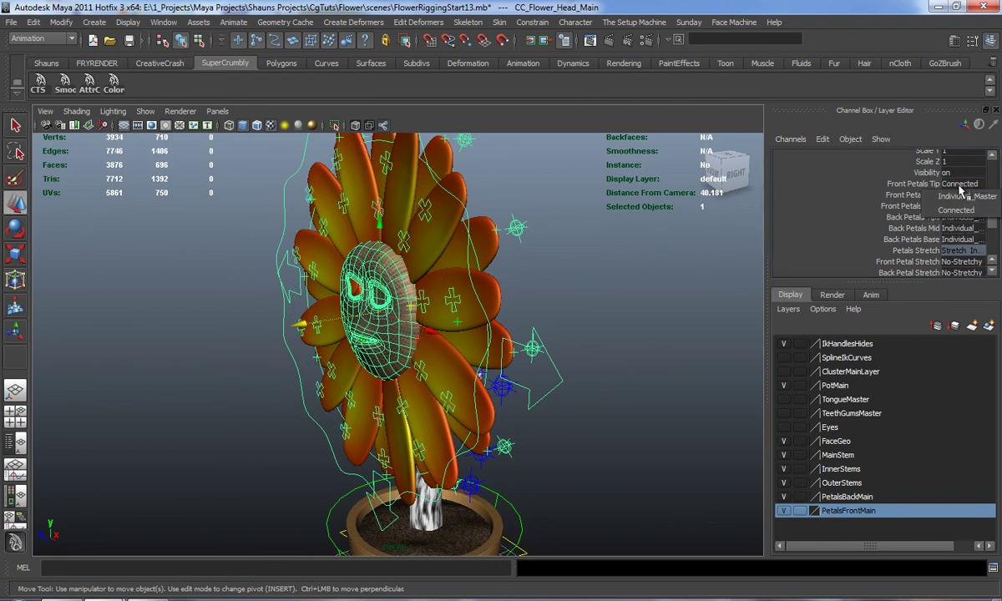
{"action": "left_click", "coordinate": [961, 197]}
{"action": "left_click", "coordinate": [626, 317]}
{"action": "left_click_drag", "start_coordinate": [557, 294], "coordinate": [327, 322], "text": "alt"}
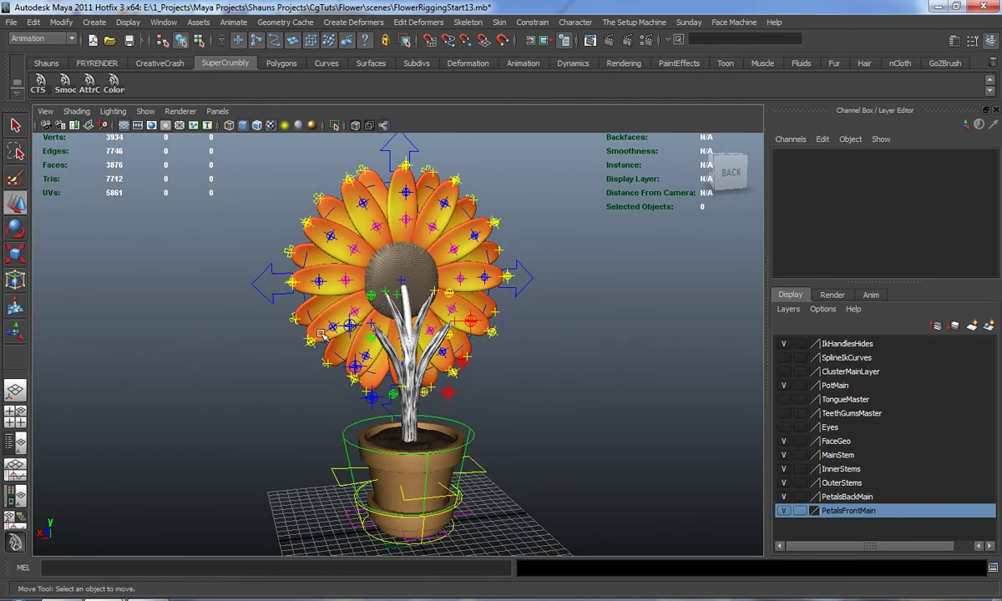
{"action": "left_click_drag", "start_coordinate": [278, 299], "coordinate": [419, 267], "text": "alt"}
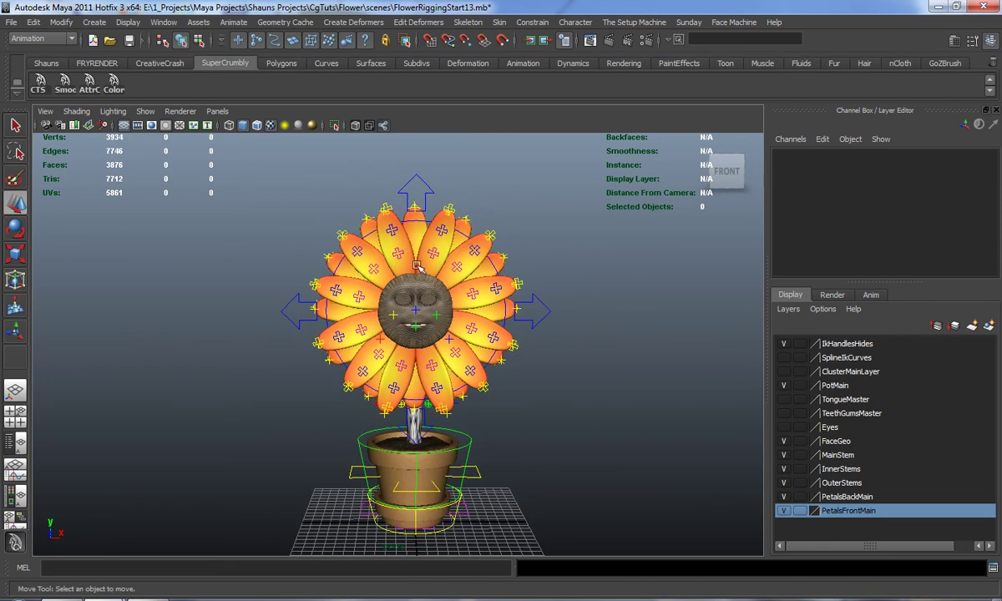
{"action": "left_click_drag", "start_coordinate": [451, 324], "coordinate": [458, 262], "text": "alt"}
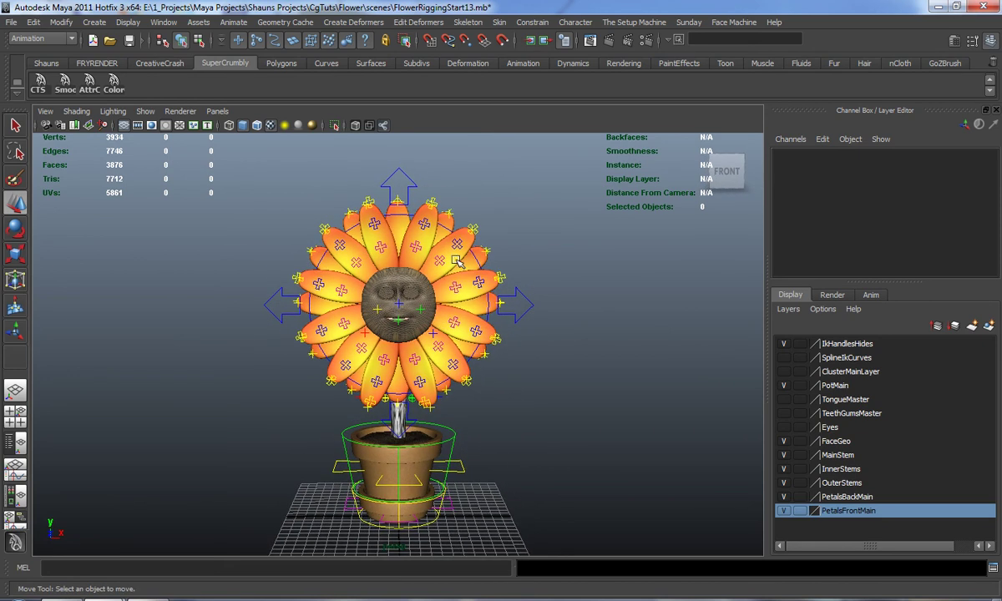
- Select the head's main control and set its Front Petals Tip, Mid and Base attributes back to Connected
{"action": "left_click", "coordinate": [533, 305]}
{"action": "middle_click_drag", "start_coordinate": [535, 340], "coordinate": [532, 344], "text": "alt"}
{"action": "scroll", "coordinate": [964, 215], "scroll_direction": "down", "scroll_amount": 3}
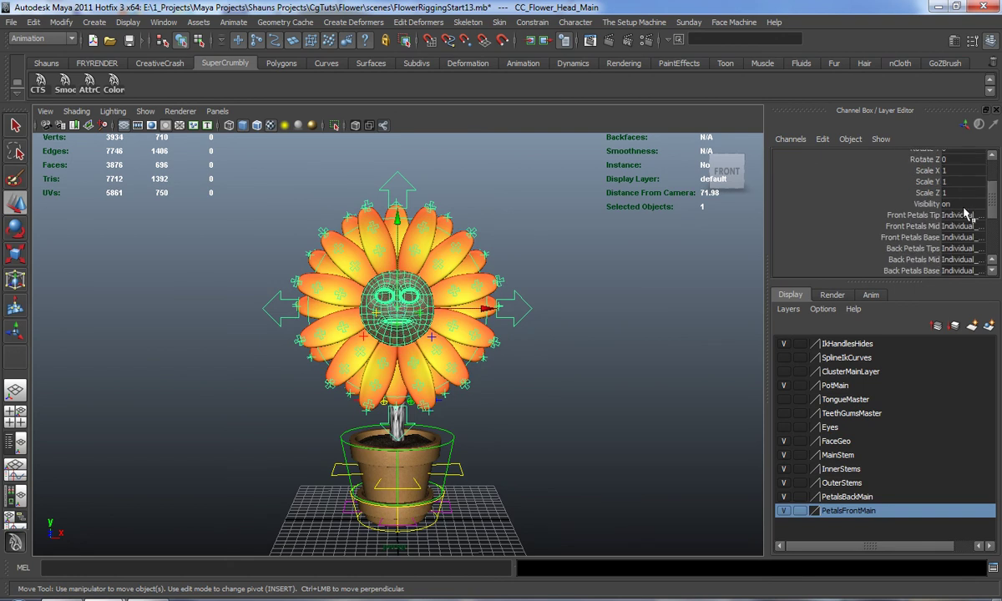
{"action": "left_click", "coordinate": [955, 215]}
{"action": "left_click", "coordinate": [956, 230]}
{"action": "left_click", "coordinate": [958, 238]}
{"action": "left_click", "coordinate": [960, 254]}
{"action": "left_click", "coordinate": [964, 237]}
{"action": "left_click", "coordinate": [964, 264]}
- Set the head control's Back Petals Tips, Mid and Base attributes back to Connected, then deselect it
{"action": "left_click_drag", "start_coordinate": [991, 212], "coordinate": [994, 222]}
{"action": "left_click", "coordinate": [963, 218]}
{"action": "left_click", "coordinate": [966, 240]}
{"action": "left_click", "coordinate": [961, 229]}
{"action": "left_click", "coordinate": [961, 231]}
{"action": "left_click", "coordinate": [960, 250]}
{"action": "left_click", "coordinate": [962, 239]}
{"action": "left_click", "coordinate": [962, 239]}
{"action": "left_click", "coordinate": [956, 264]}
{"action": "left_click", "coordinate": [620, 347]}
{"action": "left_click_drag", "start_coordinate": [619, 347], "coordinate": [466, 421], "text": "alt"}
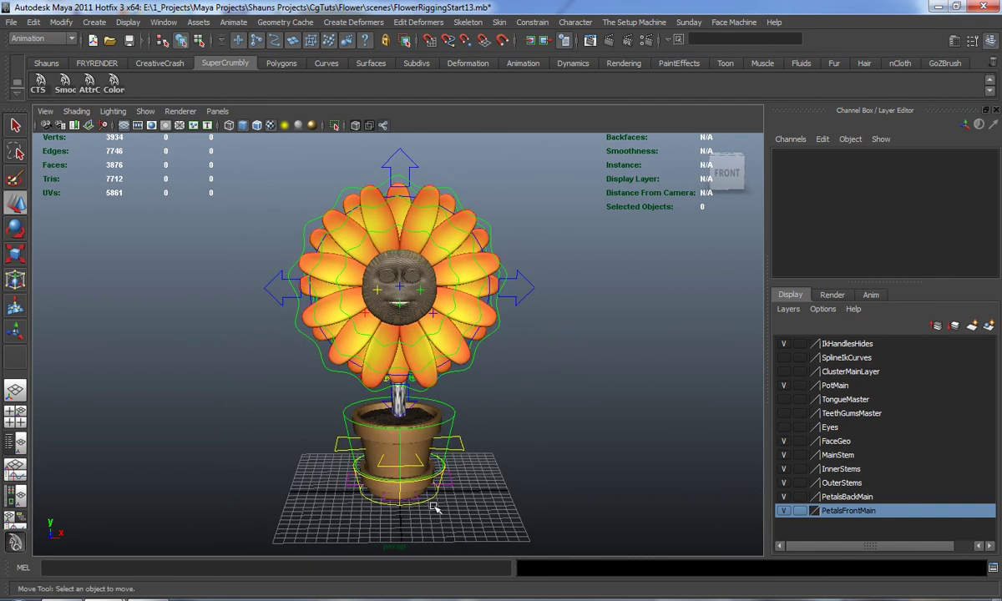
- Create a Circle control curve at the origin with the MZPrigCC rig controllers tool and close the tool
{"action": "left_click_drag", "start_coordinate": [434, 506], "coordinate": [433, 503], "text": "alt"}
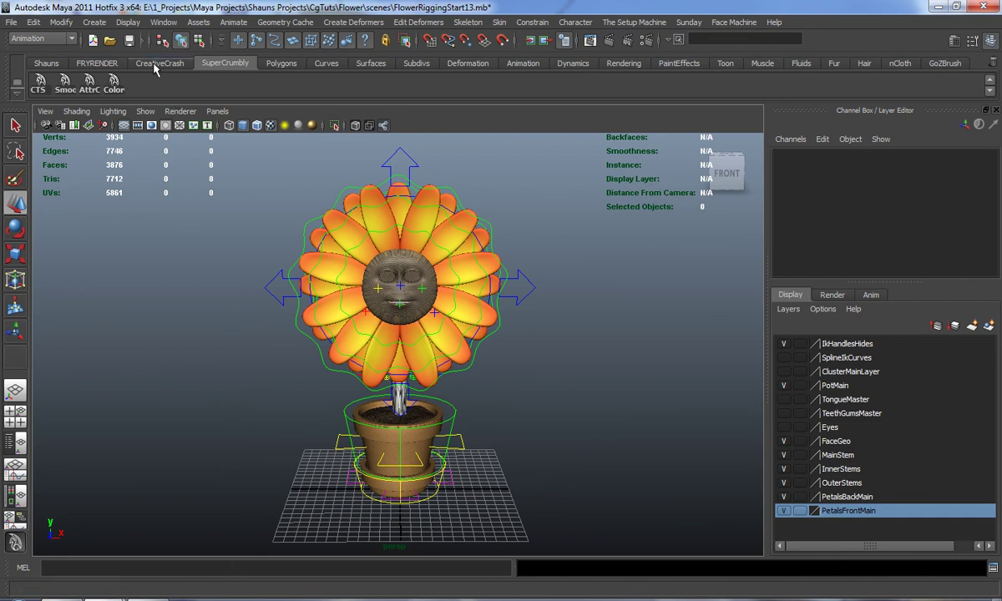
{"action": "left_click", "coordinate": [46, 63]}
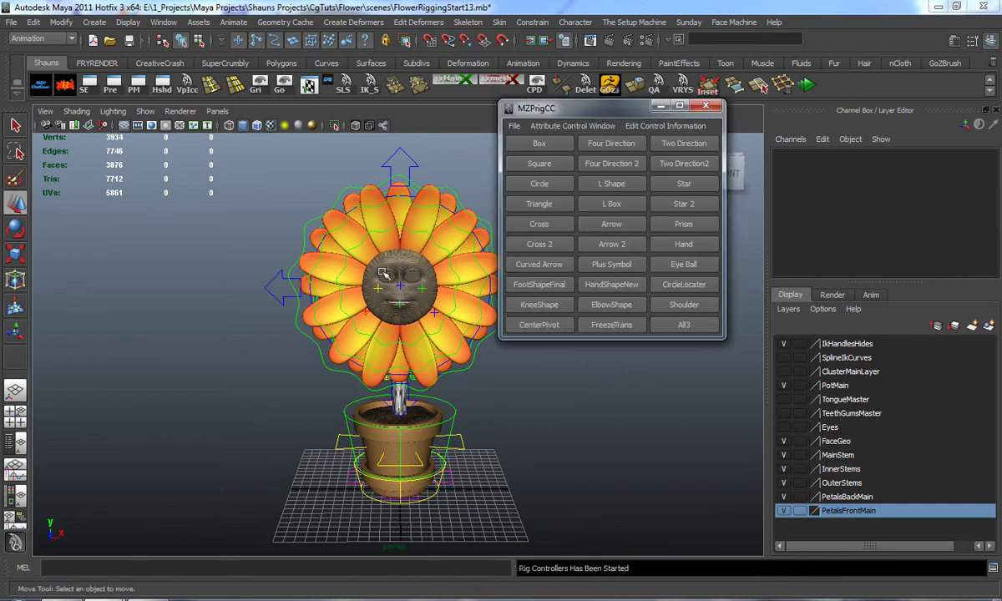
{"action": "left_click_drag", "start_coordinate": [384, 366], "coordinate": [381, 373], "text": "alt"}
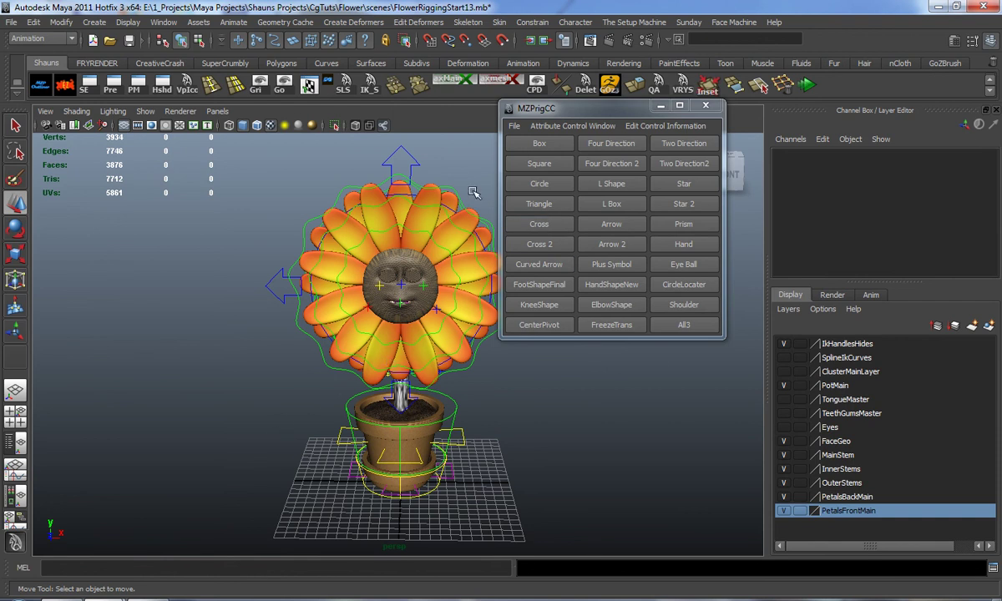
{"action": "left_click", "coordinate": [539, 184]}
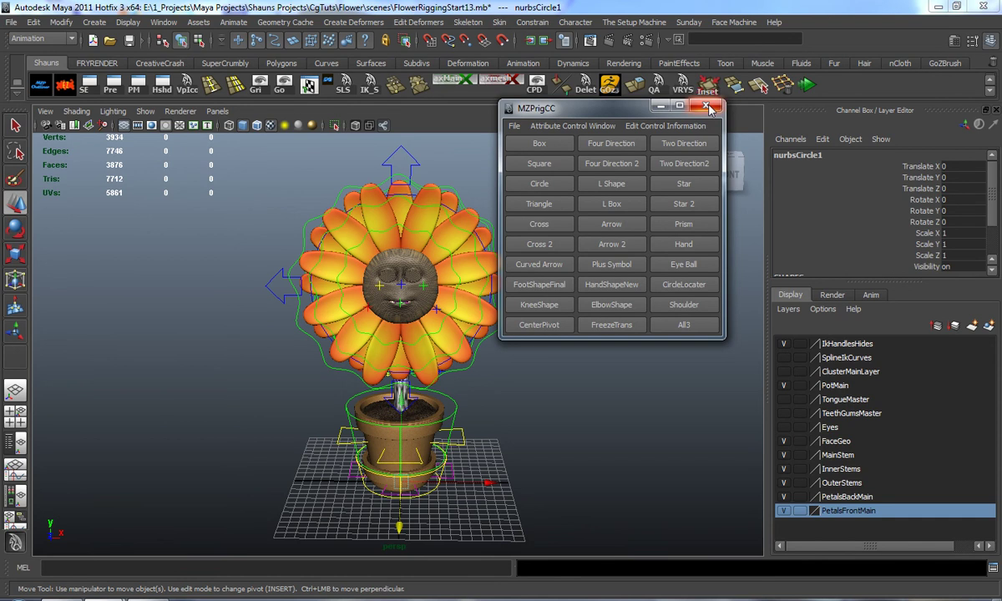
{"action": "left_click", "coordinate": [706, 105]}
- Lay the new circle flat on the ground by setting its Rotate X to 90
{"action": "key", "text": "r"}
{"action": "key", "text": "e"}
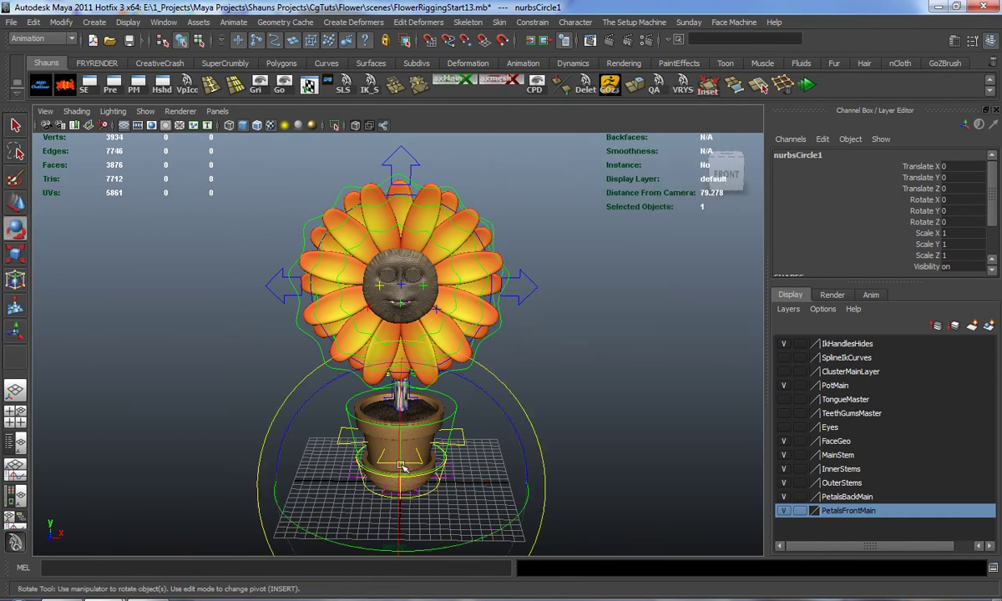
{"action": "left_click_drag", "start_coordinate": [400, 399], "coordinate": [695, 362]}
{"action": "double_click", "coordinate": [960, 200]}
{"action": "type", "text": "90"}
{"action": "key", "text": "Return"}
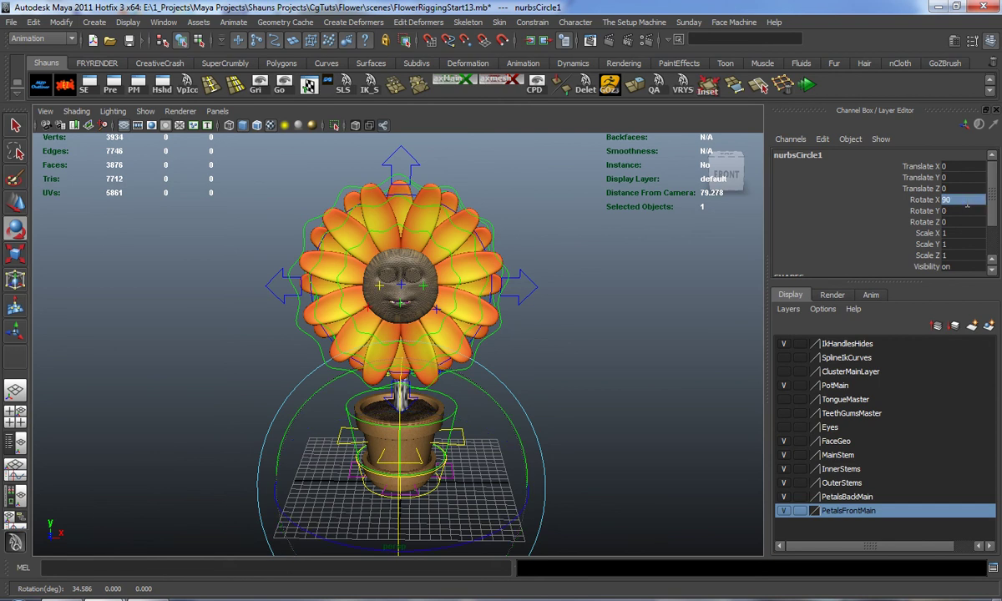
- Scale the circle uniformly to about 10.762 so that it surrounds the flower pot
{"action": "middle_click_drag", "start_coordinate": [404, 484], "coordinate": [392, 458], "text": "alt"}
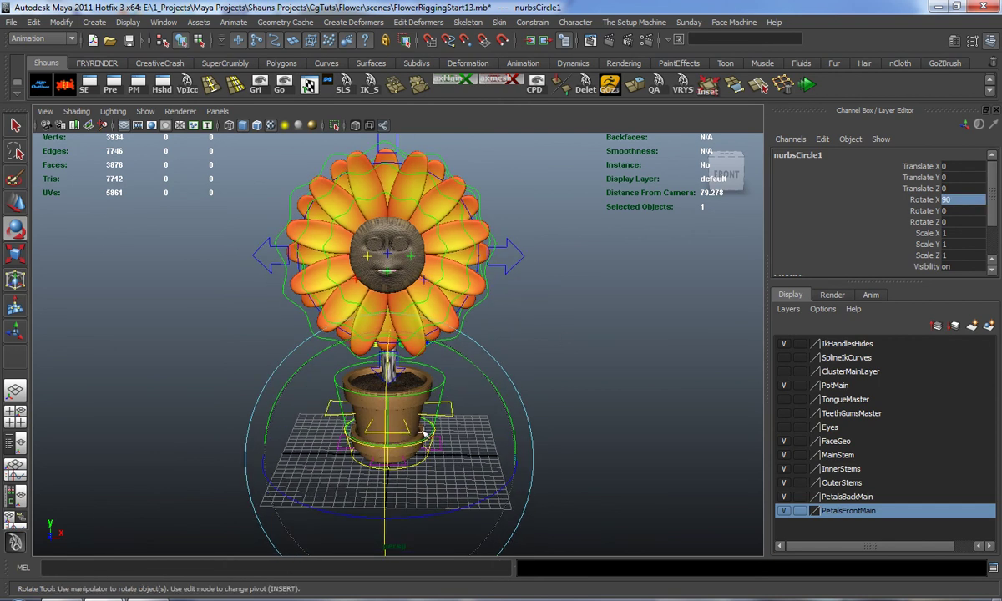
{"action": "key", "text": "r"}
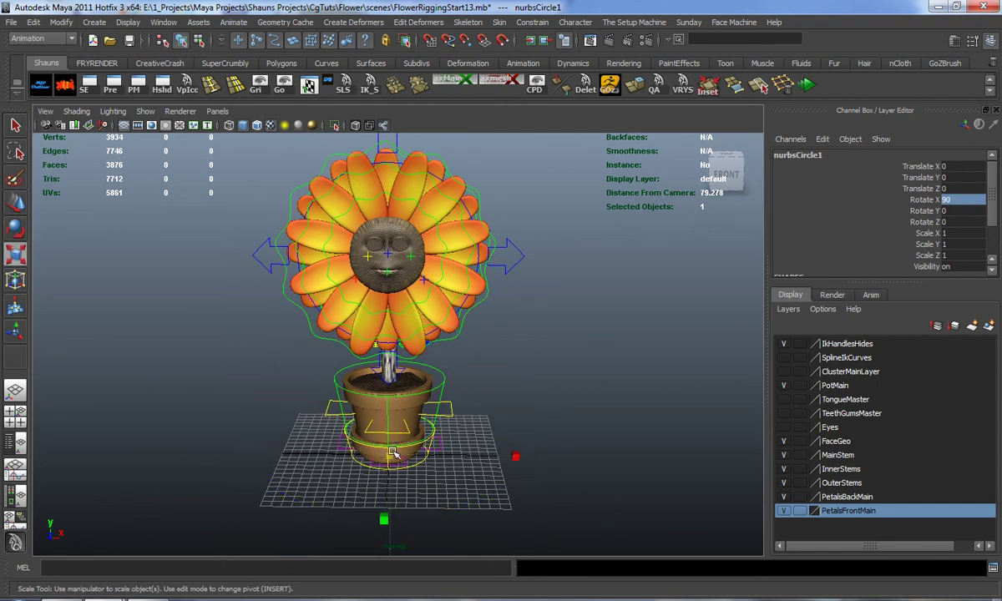
{"action": "left_click_drag", "start_coordinate": [571, 478], "coordinate": [524, 479]}
{"action": "left_click_drag", "start_coordinate": [460, 455], "coordinate": [437, 526], "text": "alt"}
{"action": "right_click_drag", "start_coordinate": [437, 527], "coordinate": [449, 482], "text": "alt"}
{"action": "left_click_drag", "start_coordinate": [449, 481], "coordinate": [447, 474], "text": "alt"}
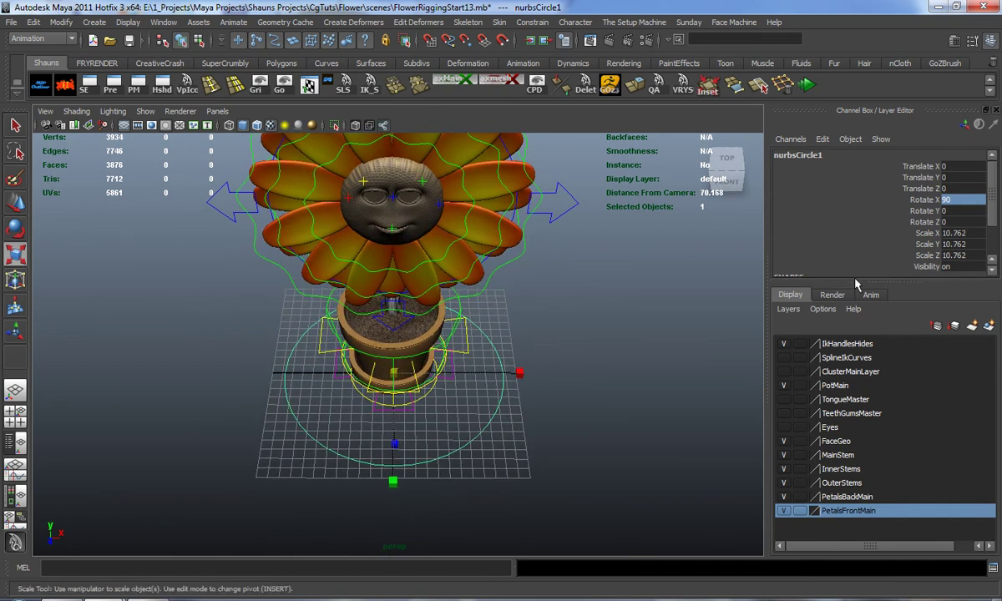
- Raise the circle's Sections to 16 in its makeNurbCircle1 inputs
{"action": "left_click_drag", "start_coordinate": [855, 283], "coordinate": [855, 362]}
{"action": "left_click", "coordinate": [813, 311]}
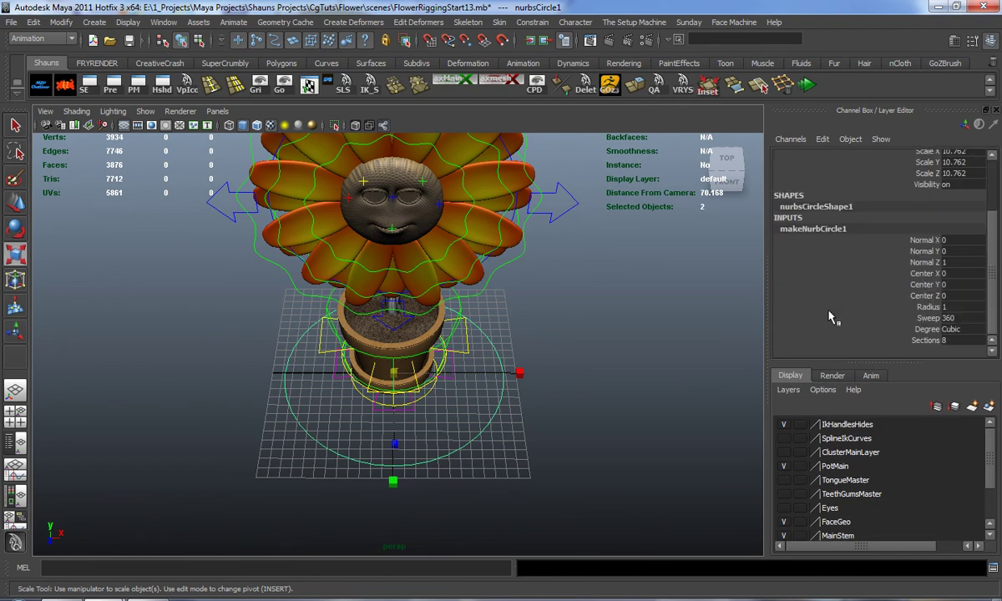
{"action": "double_click", "coordinate": [952, 339]}
{"action": "type", "text": "16"}
{"action": "key", "text": "Return"}
- Scale alternate control vertices of the circle inward to form a wavy, flower-like outline and return to object selection
{"action": "right_click_drag", "start_coordinate": [547, 414], "coordinate": [503, 399]}
{"action": "middle_click_drag", "start_coordinate": [468, 427], "coordinate": [482, 362], "text": "alt"}
{"action": "right_click_drag", "start_coordinate": [483, 362], "coordinate": [461, 412], "text": "alt"}
{"action": "left_click_drag", "start_coordinate": [461, 412], "coordinate": [474, 430], "text": "alt"}
{"action": "left_click", "coordinate": [343, 391]}
{"action": "left_click", "coordinate": [241, 332], "text": "shift"}
{"action": "left_click_drag", "start_coordinate": [190, 407], "coordinate": [248, 423], "text": "alt"}
{"action": "middle_click_drag", "start_coordinate": [248, 422], "coordinate": [397, 400], "text": "alt"}
{"action": "left_click_drag", "start_coordinate": [397, 401], "coordinate": [468, 405], "text": "alt"}
{"action": "mouse_move", "coordinate": [452, 442]}
{"action": "left_mouse_down", "text": "alt"}
{"action": "mouse_move", "coordinate": [422, 451]}
{"action": "mouse_move", "coordinate": [455, 444]}
{"action": "left_mouse_up", "text": "alt"}
{"action": "left_click", "coordinate": [390, 395], "text": "shift"}
{"action": "left_click", "coordinate": [252, 379], "text": "shift"}
{"action": "left_click_drag", "start_coordinate": [231, 419], "coordinate": [338, 399], "text": "alt"}
{"action": "middle_click_drag", "start_coordinate": [339, 399], "coordinate": [351, 407], "text": "alt"}
{"action": "left_click_drag", "start_coordinate": [351, 407], "coordinate": [408, 418], "text": "alt"}
{"action": "left_click_drag", "start_coordinate": [329, 470], "coordinate": [436, 432], "text": "alt"}
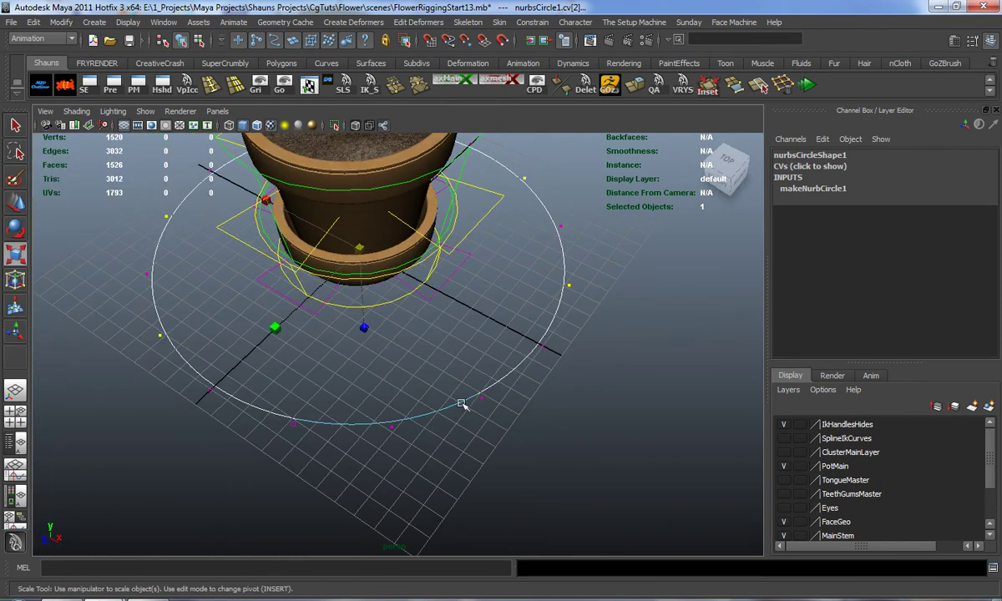
{"action": "left_click", "coordinate": [293, 424], "text": "shift"}
{"action": "left_click_drag", "start_coordinate": [300, 428], "coordinate": [371, 421], "text": "alt"}
{"action": "left_click_drag", "start_coordinate": [314, 277], "coordinate": [217, 297]}
{"action": "key", "text": "ctrl+z"}
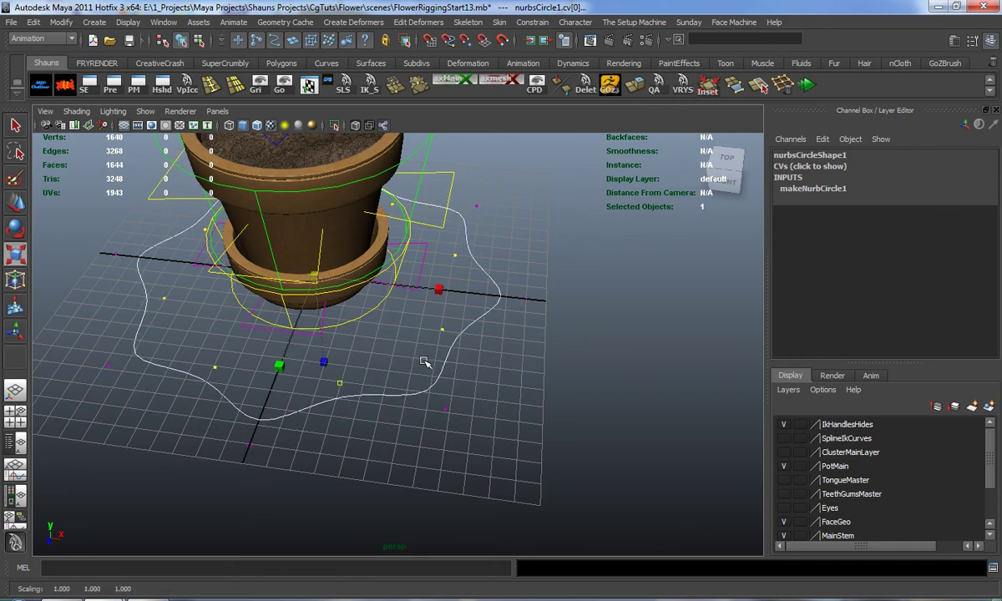
{"action": "right_click_drag", "start_coordinate": [441, 363], "coordinate": [461, 344]}
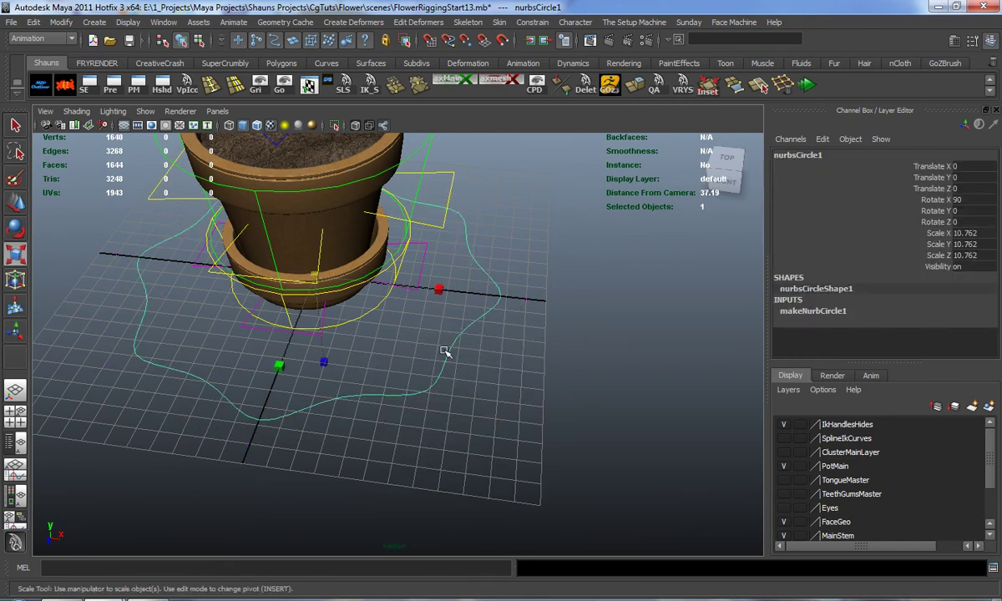
- Duplicate the wavy curve and scale the copy down to about 9.733 inside the original
{"action": "key", "text": "ctrl+d"}
{"action": "left_click_drag", "start_coordinate": [313, 278], "coordinate": [442, 406]}
{"action": "left_click", "coordinate": [469, 403]}
- Combine the two wavy curves into a single control with Wizard_Controllers' Combine Shapes and select the combined curve
{"action": "left_click_drag", "start_coordinate": [401, 347], "coordinate": [465, 400]}
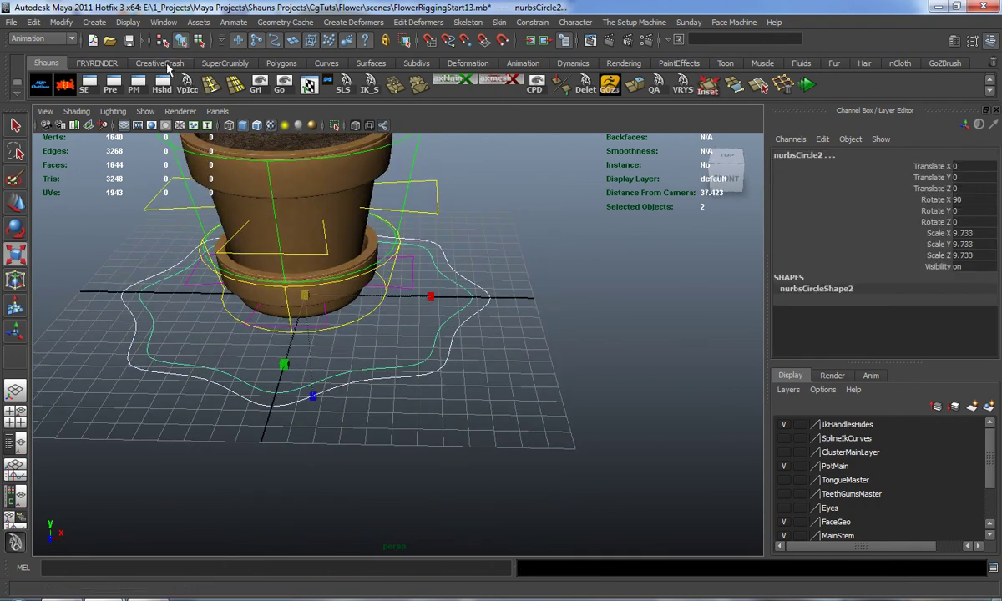
{"action": "left_click", "coordinate": [159, 63]}
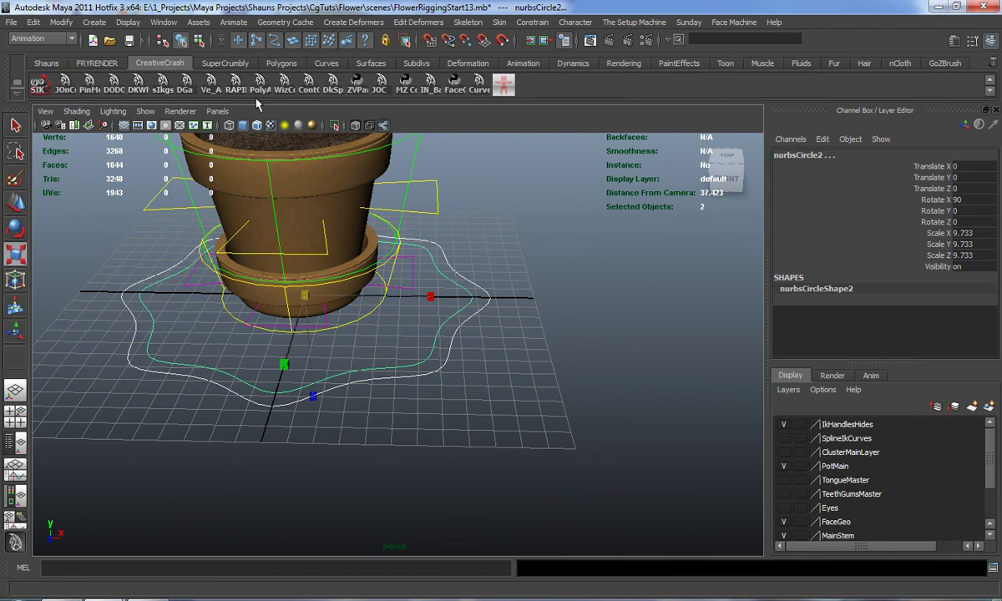
{"action": "left_click", "coordinate": [285, 85]}
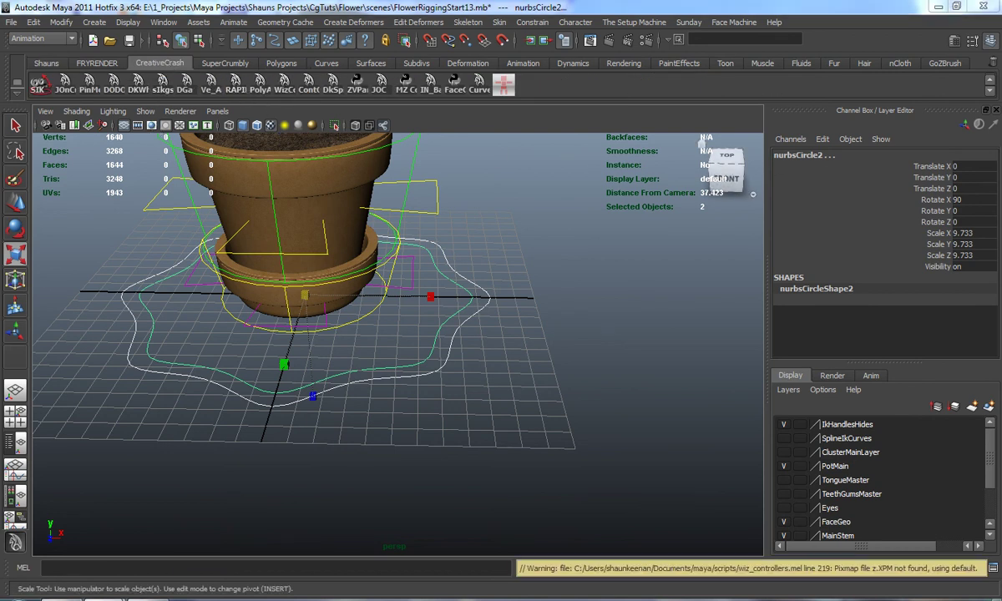
{"action": "left_click", "coordinate": [597, 472]}
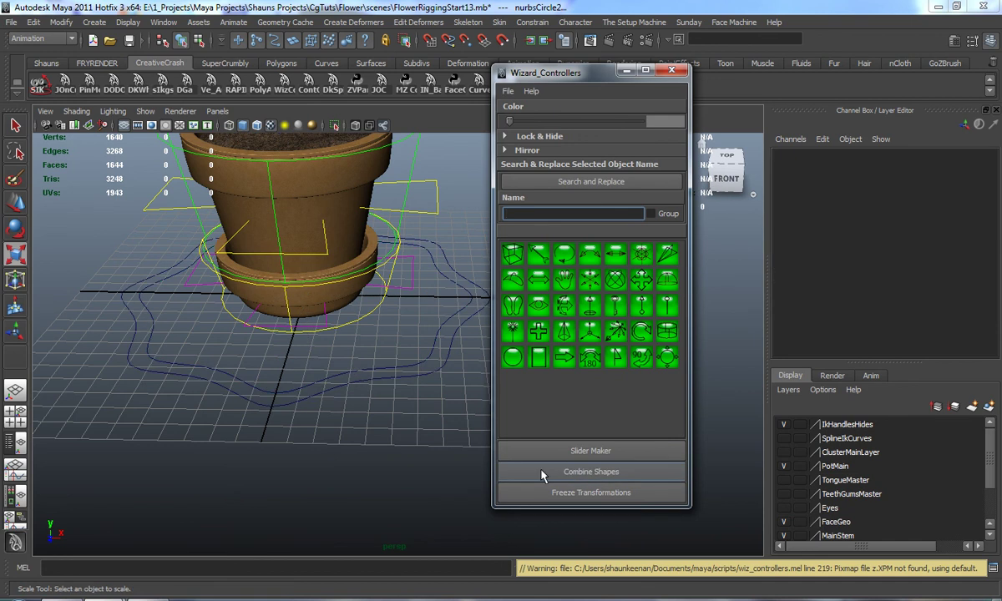
{"action": "left_click", "coordinate": [672, 71]}
{"action": "left_click", "coordinate": [414, 351]}
{"action": "left_click", "coordinate": [436, 370]}
{"action": "left_click", "coordinate": [478, 361]}
{"action": "left_click", "coordinate": [436, 335]}
{"action": "left_click", "coordinate": [522, 386]}
{"action": "left_click", "coordinate": [416, 358]}
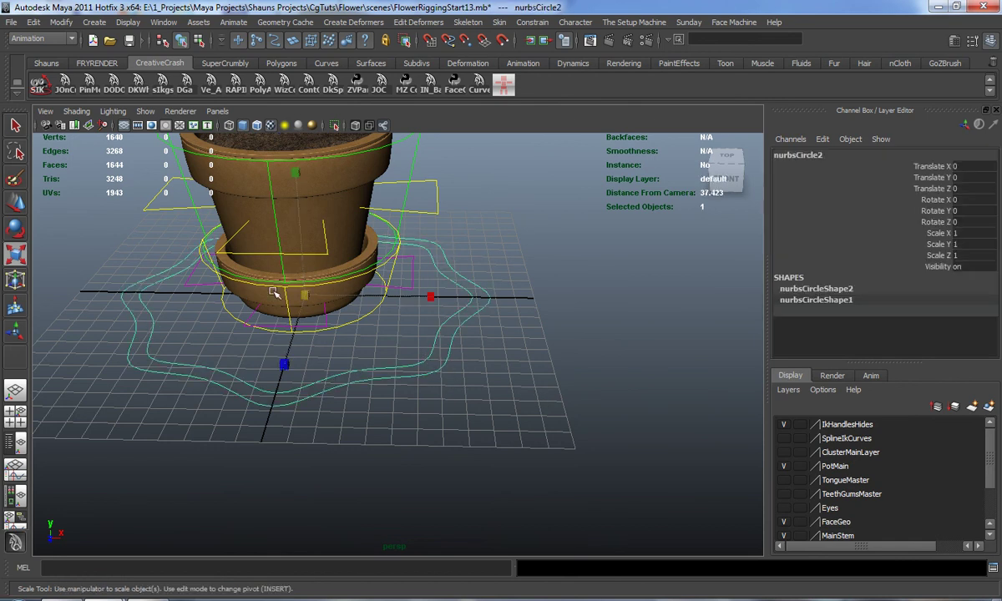
- Freeze the combined curve's transformations and clear its history with the FT.CRHis script on the Shauns shelf
{"action": "left_click", "coordinate": [47, 64]}
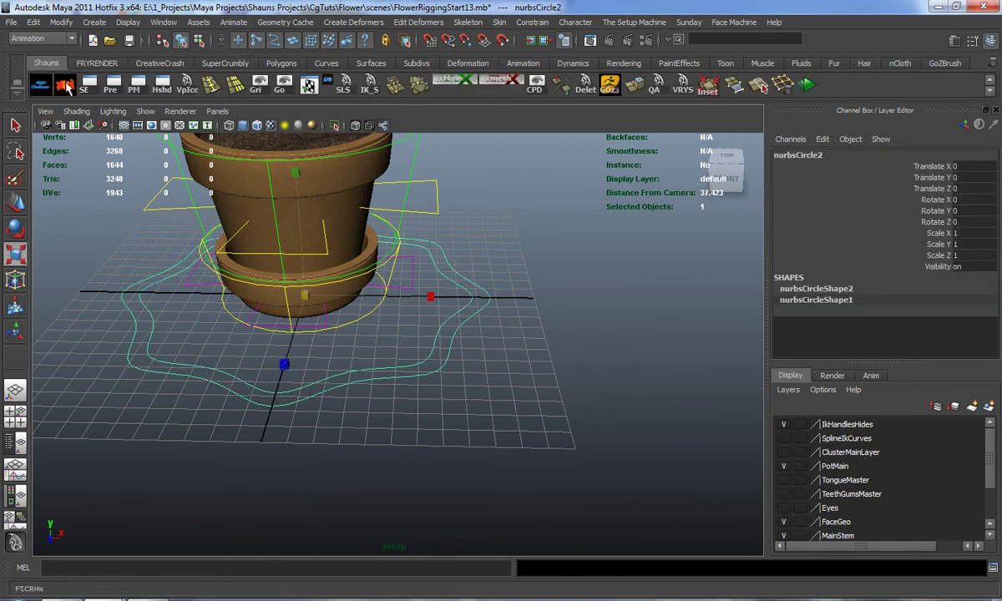
{"action": "left_click", "coordinate": [65, 85]}
{"action": "left_click", "coordinate": [485, 392]}
{"action": "left_click", "coordinate": [435, 380]}
{"action": "left_click", "coordinate": [70, 85]}
{"action": "left_click", "coordinate": [558, 425]}
{"action": "left_click", "coordinate": [441, 375]}
- Set up a new enum attribute named Smooth Global Controller for the combined curve, with Animation as its first option
{"action": "left_click", "coordinate": [58, 22]}
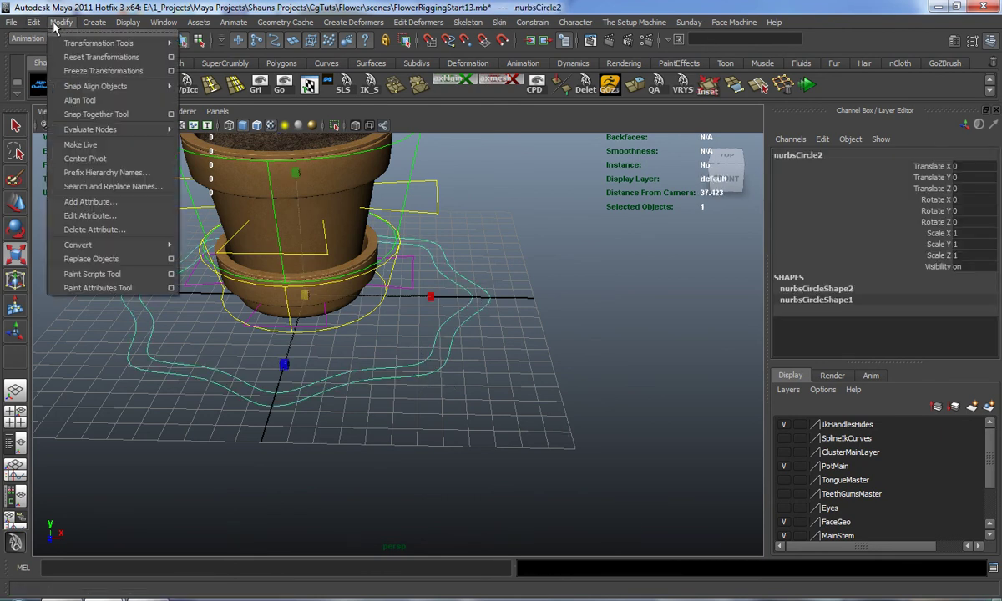
{"action": "left_click", "coordinate": [63, 197]}
{"action": "left_click", "coordinate": [690, 193]}
{"action": "left_click", "coordinate": [673, 105]}
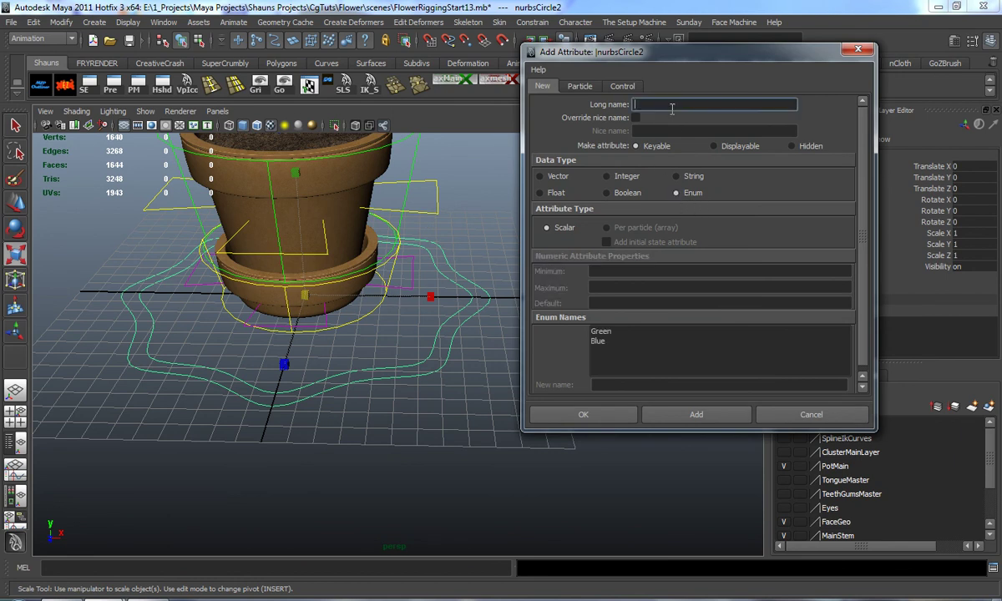
{"action": "left_click", "coordinate": [598, 332]}
{"action": "double_click", "coordinate": [576, 385]}
{"action": "type", "text": "Animation"}
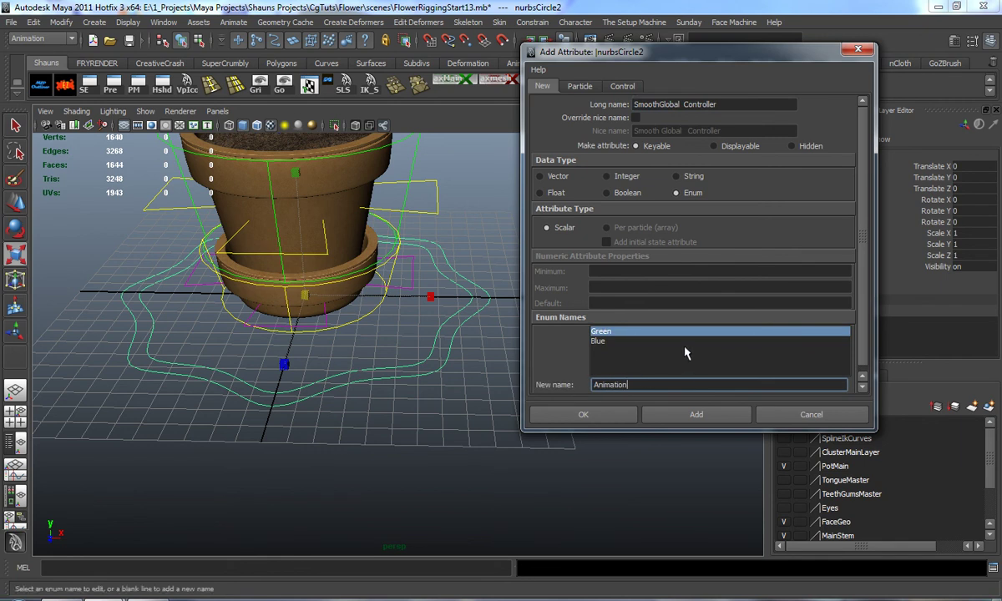
- Rename the second enum option to Rendering, enter a third option, and add the attribute to the curve
{"action": "left_click", "coordinate": [600, 341]}
{"action": "double_click", "coordinate": [549, 387]}
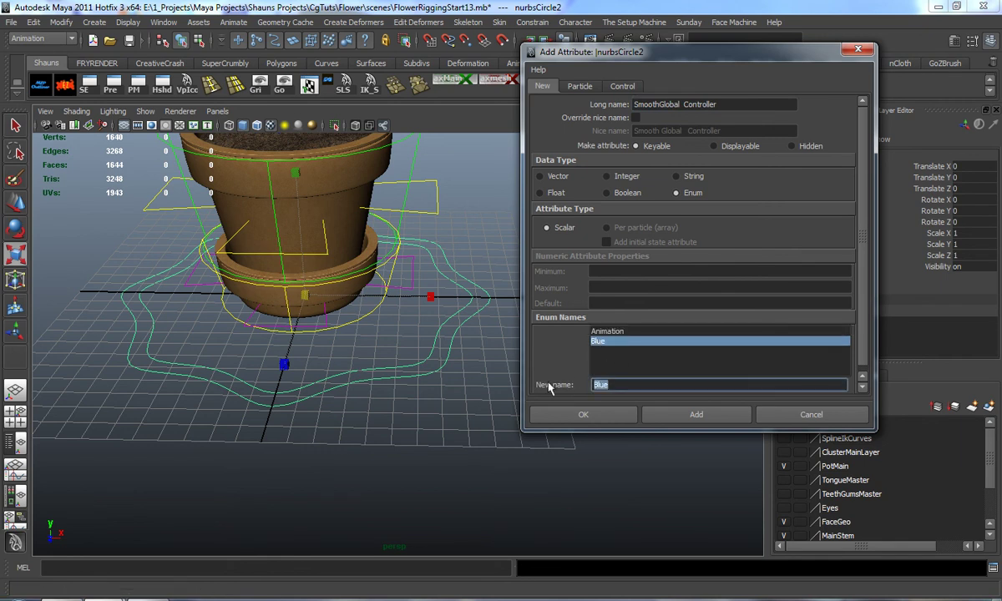
{"action": "type", "text": "Rendering"}
{"action": "key", "text": "Return"}
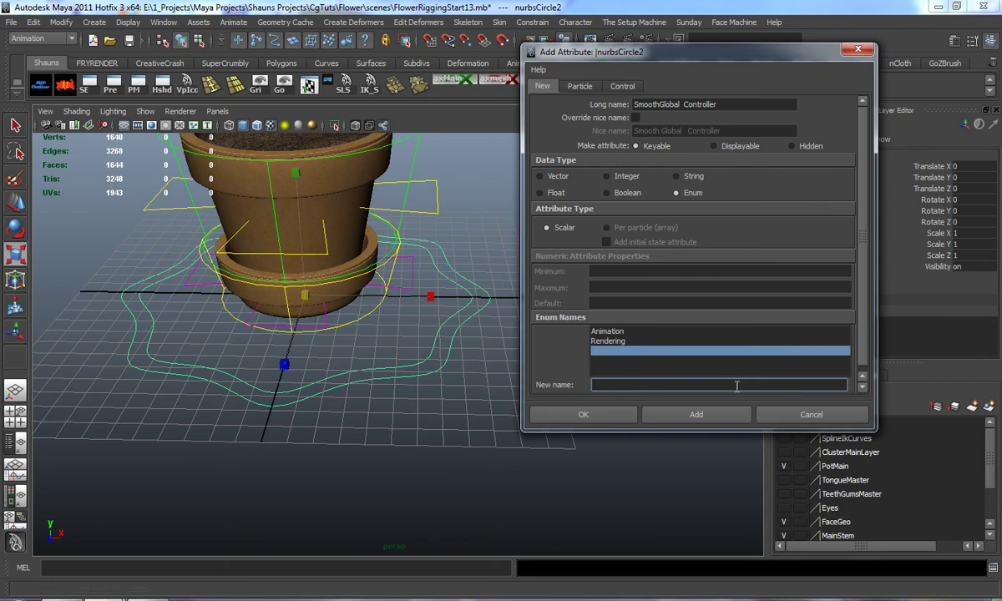
{"action": "type", "text": "H"}
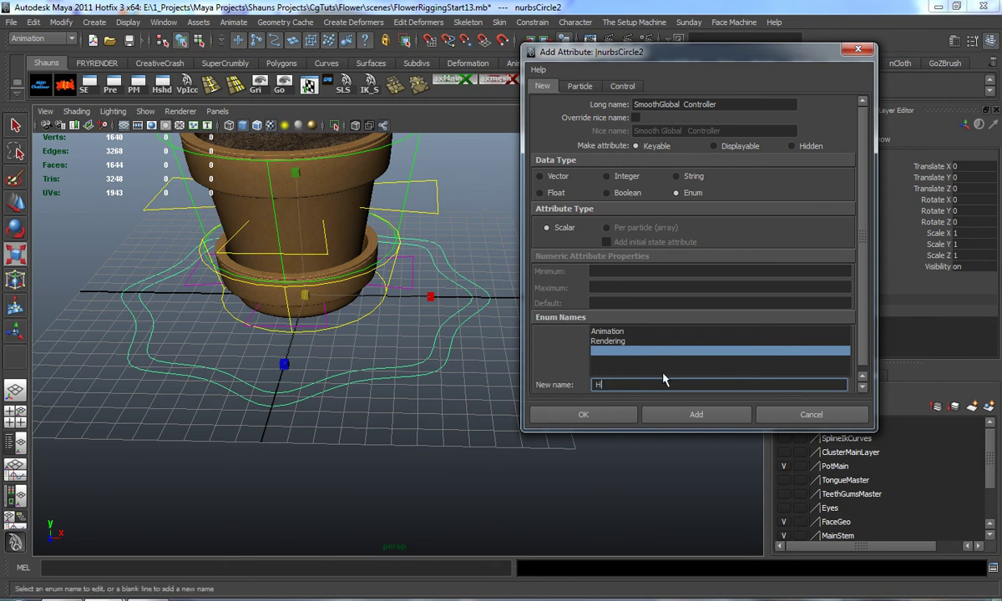
{"action": "type", "text": "olyshit I broke your computer"}
{"action": "left_click", "coordinate": [672, 423]}
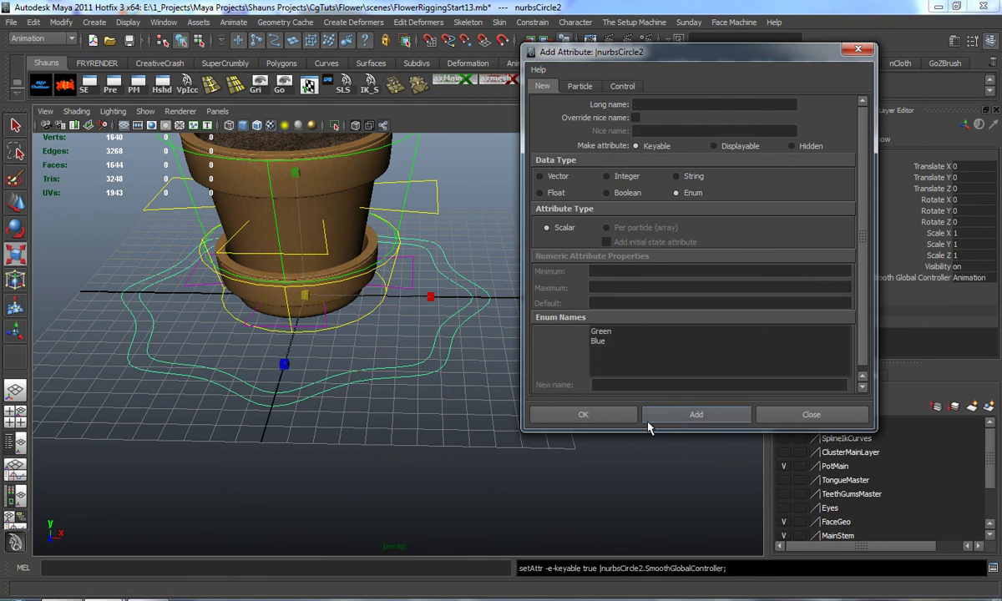
{"action": "left_click", "coordinate": [790, 416]}
- Rename the combined control curve to CC_Flower_Global__Master
{"action": "left_click_drag", "start_coordinate": [664, 440], "coordinate": [626, 430], "text": "alt"}
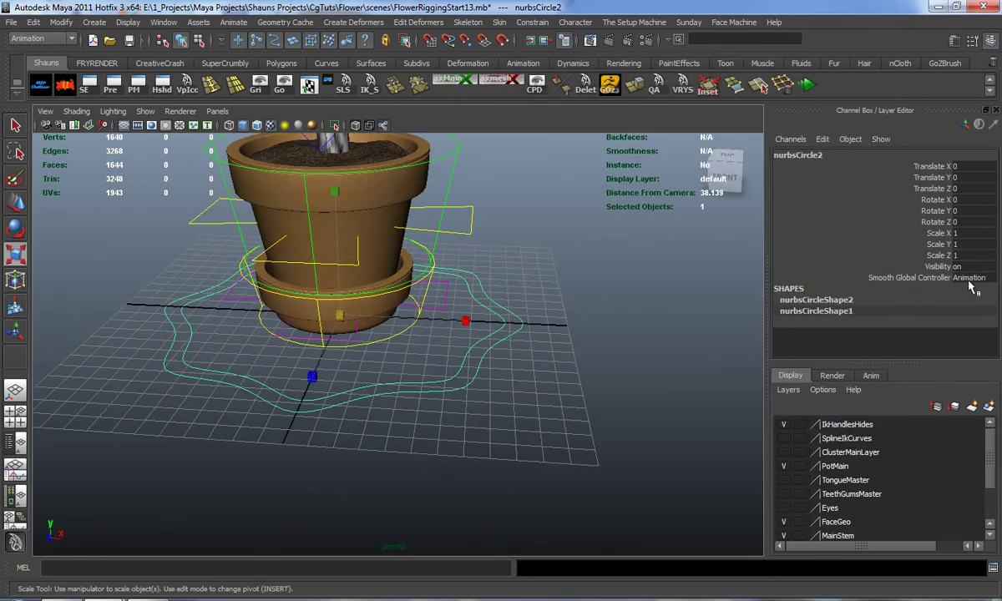
{"action": "middle_click_drag", "start_coordinate": [479, 326], "coordinate": [537, 389], "text": "alt"}
{"action": "right_click_drag", "start_coordinate": [537, 389], "coordinate": [467, 369], "text": "alt"}
{"action": "left_click_drag", "start_coordinate": [468, 369], "coordinate": [481, 347], "text": "alt"}
{"action": "middle_click_drag", "start_coordinate": [537, 367], "coordinate": [547, 443], "text": "alt"}
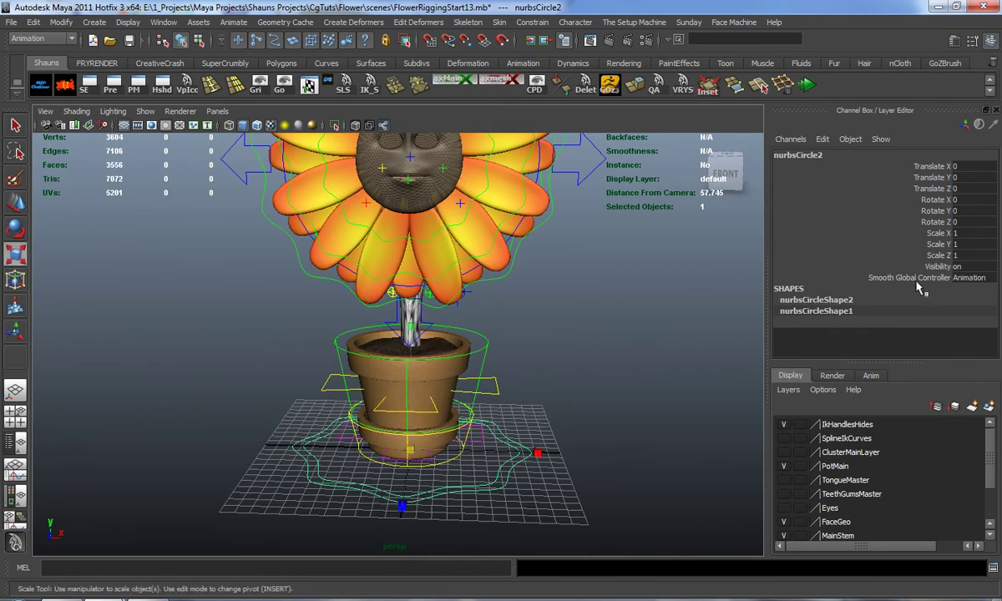
{"action": "left_click_drag", "start_coordinate": [671, 297], "coordinate": [606, 382], "text": "alt"}
{"action": "left_click", "coordinate": [483, 410]}
{"action": "left_click", "coordinate": [482, 411]}
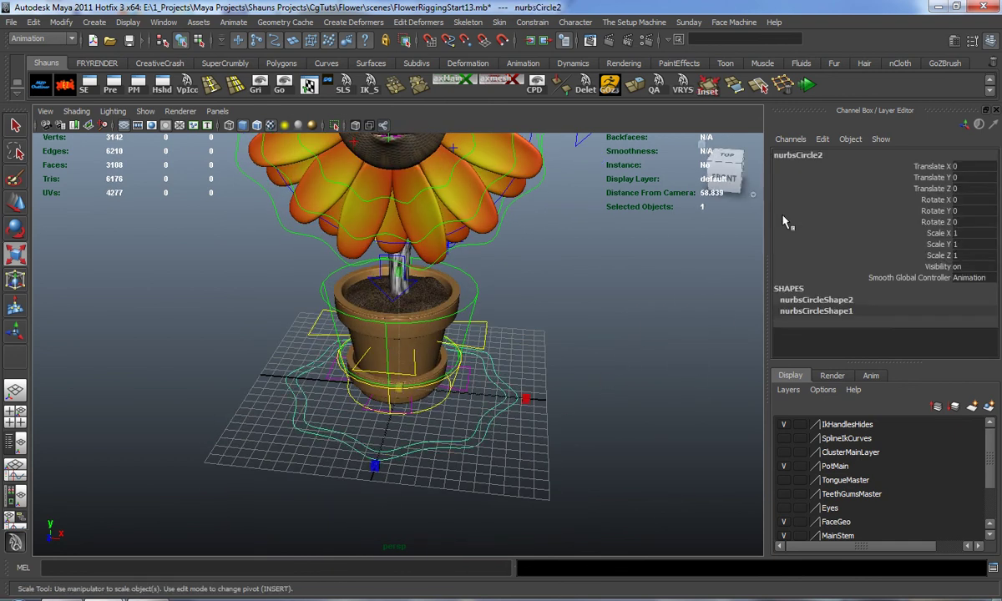
{"action": "double_click", "coordinate": [797, 155]}
{"action": "type", "text": "CC Flower Glob"}
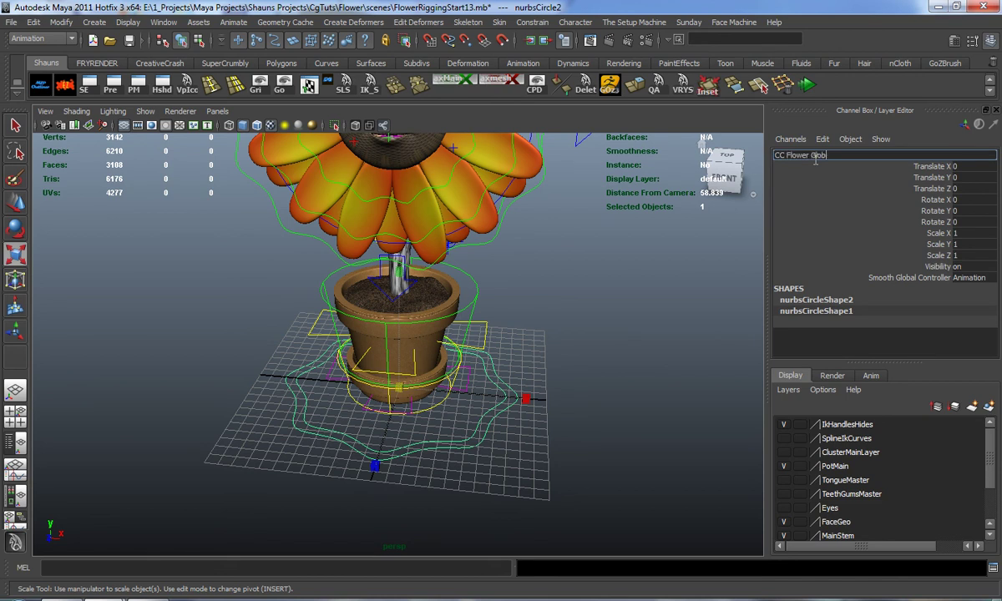
{"action": "type", "text": "C_Flower_Global__Master"}
{"action": "key", "text": "Return"}
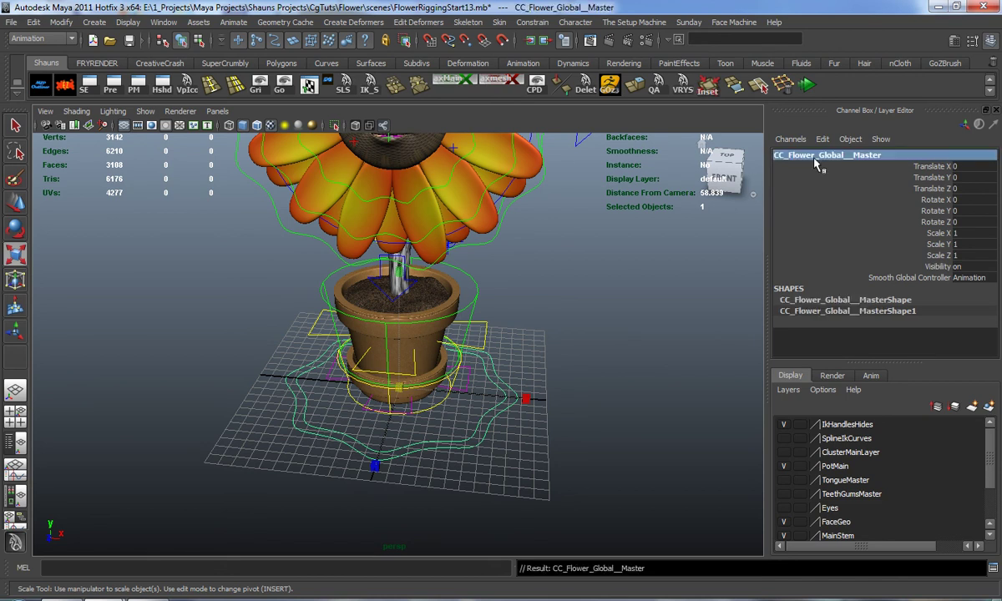
- Run the FT.CRHis cleanup script on CC_Flower_Global__Master and bring up the MZpStudios Outliner
{"action": "left_click", "coordinate": [67, 90]}
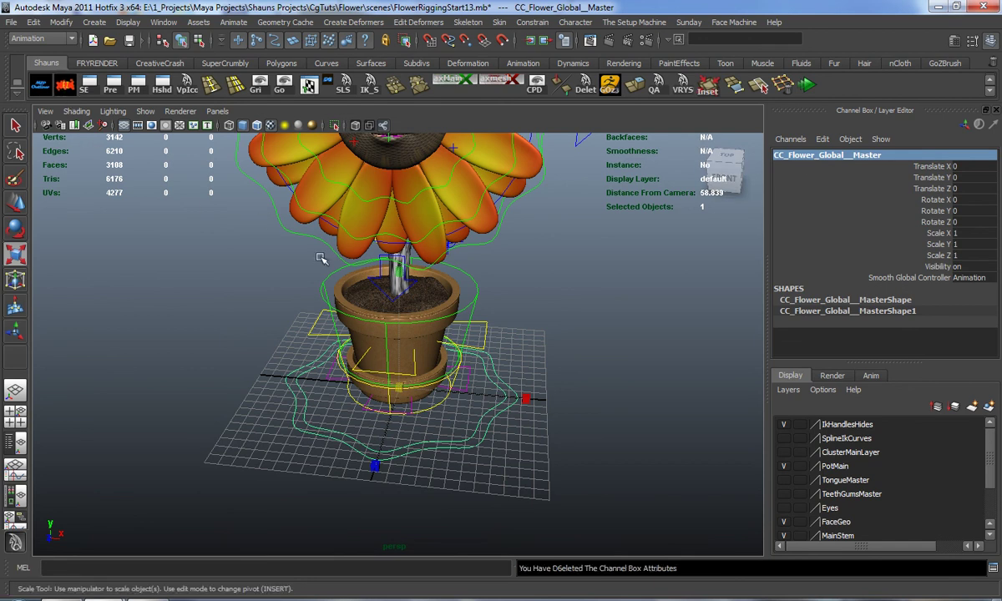
{"action": "left_click_drag", "start_coordinate": [376, 309], "coordinate": [452, 311], "text": "alt"}
{"action": "left_click_drag", "start_coordinate": [1001, 55], "coordinate": [772, 44]}
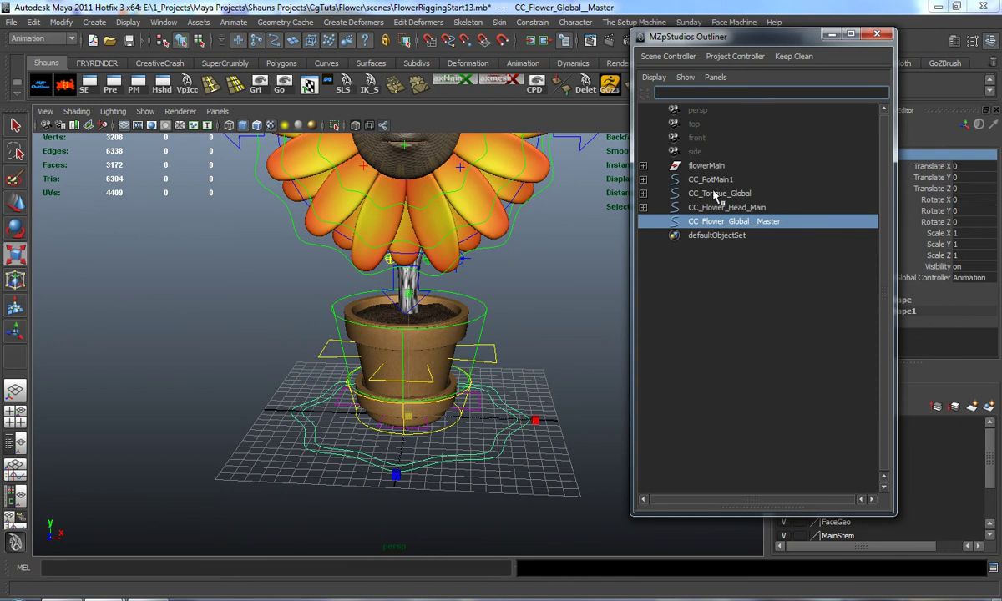
- Recolour the CC_Flower_Global__Master curve yellow with the Color script from the SuperCrumbly shelf and deselect it
{"action": "left_click", "coordinate": [333, 289]}
{"action": "left_click_drag", "start_coordinate": [247, 295], "coordinate": [261, 316], "text": "alt"}
{"action": "middle_click_drag", "start_coordinate": [311, 294], "coordinate": [313, 308], "text": "alt"}
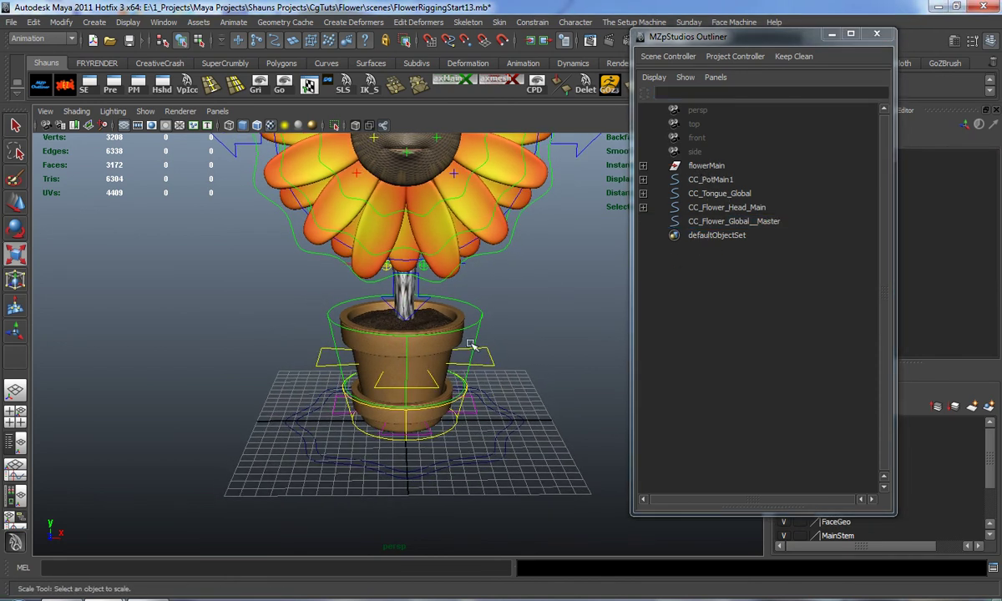
{"action": "left_click_drag", "start_coordinate": [505, 399], "coordinate": [462, 376], "text": "alt"}
{"action": "left_click", "coordinate": [449, 379]}
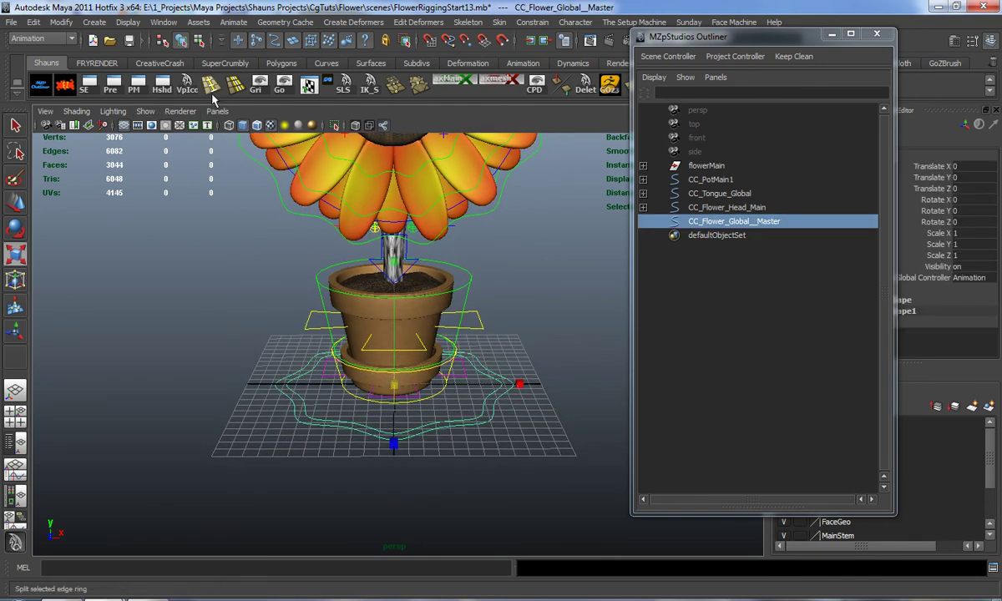
{"action": "left_click", "coordinate": [224, 63]}
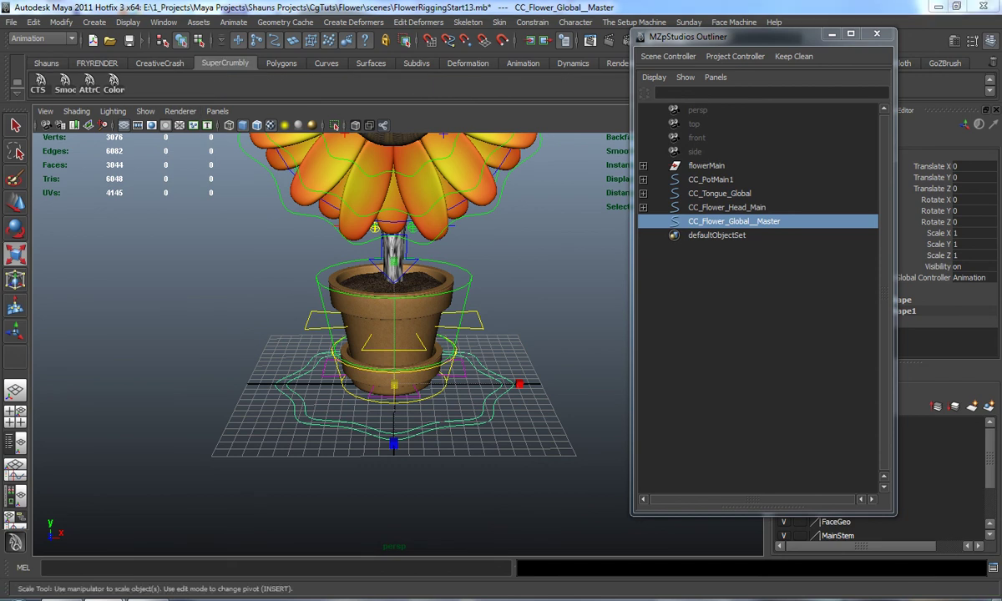
{"action": "left_click", "coordinate": [556, 360]}
{"action": "left_click_drag", "start_coordinate": [554, 361], "coordinate": [537, 347], "text": "alt"}
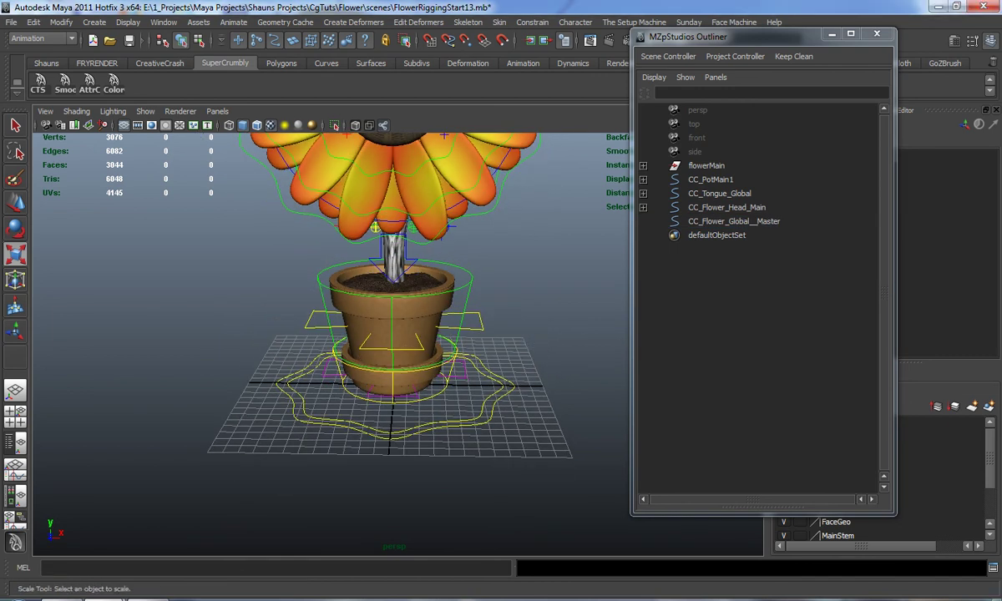
{"action": "left_click_drag", "start_coordinate": [491, 280], "coordinate": [498, 326], "text": "alt"}
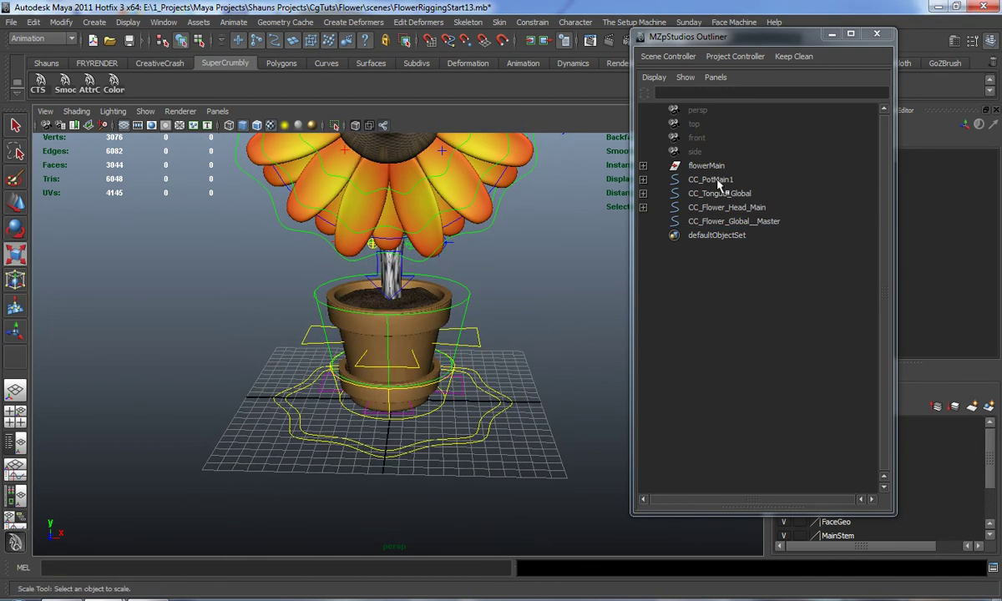
{"action": "left_click", "coordinate": [710, 180]}
{"action": "left_click", "coordinate": [718, 193], "text": "ctrl"}
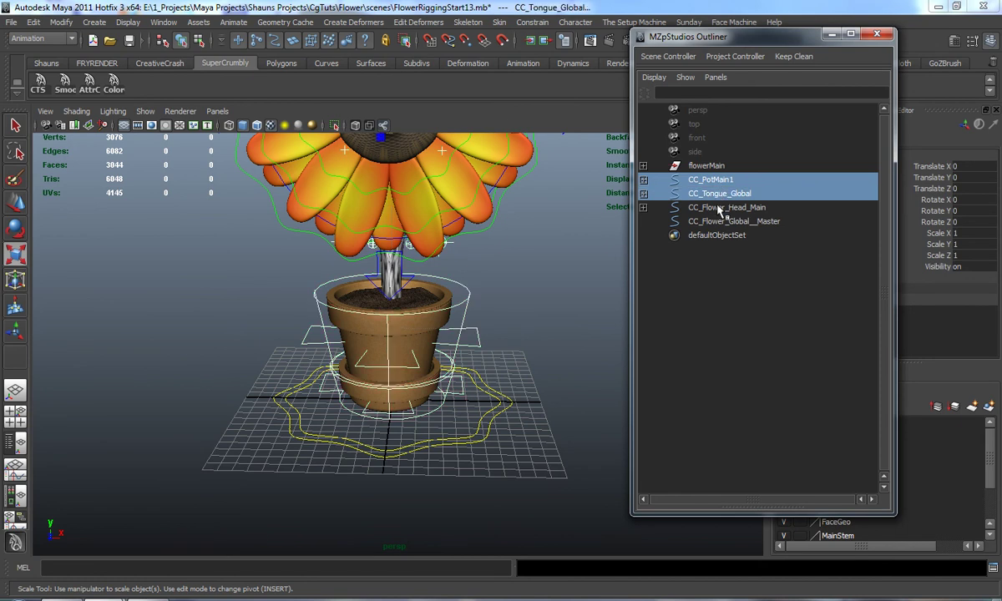
{"action": "left_click", "coordinate": [540, 253]}
- Examine the flower's face, mouth controls and petals up close, and the full rig from the front
{"action": "middle_click_drag", "start_coordinate": [504, 275], "coordinate": [497, 376], "text": "alt"}
{"action": "scroll", "coordinate": [497, 376], "scroll_direction": "up", "scroll_amount": 5}
{"action": "left_click_drag", "start_coordinate": [476, 363], "coordinate": [413, 370], "text": "alt"}
{"action": "middle_click_drag", "start_coordinate": [413, 370], "coordinate": [459, 369], "text": "alt"}
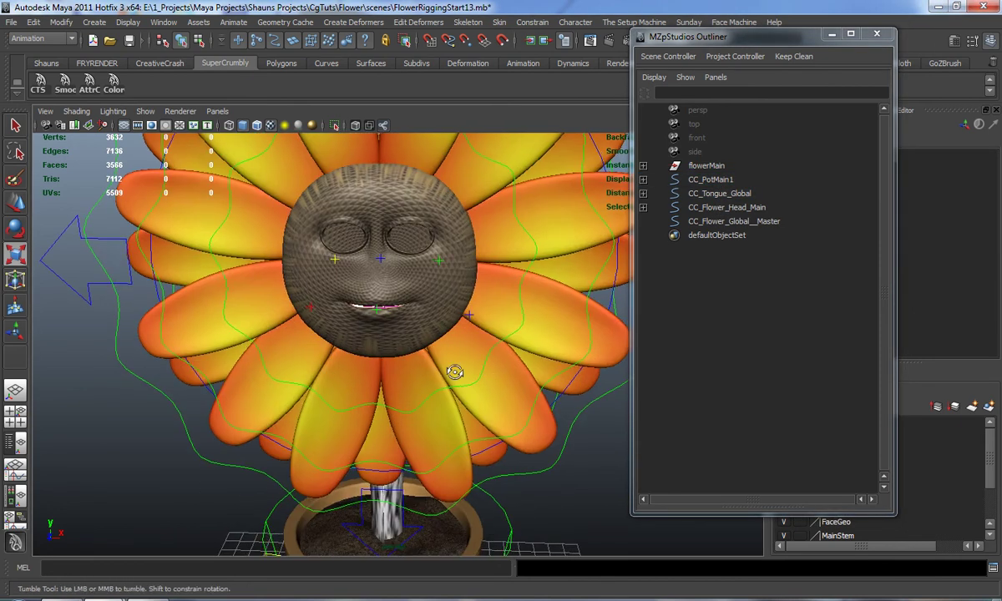
{"action": "scroll", "coordinate": [429, 371], "scroll_direction": "up", "scroll_amount": 4}
{"action": "left_click_drag", "start_coordinate": [459, 369], "coordinate": [403, 373], "text": "alt"}
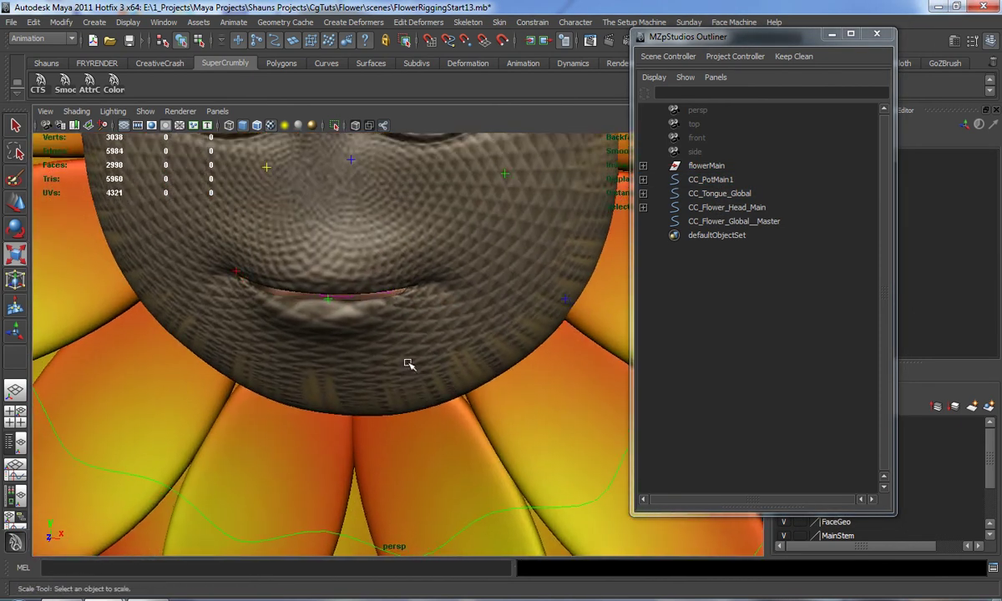
{"action": "middle_click_drag", "start_coordinate": [402, 374], "coordinate": [435, 409], "text": "alt"}
{"action": "scroll", "coordinate": [436, 410], "scroll_direction": "up", "scroll_amount": 3}
{"action": "scroll", "coordinate": [441, 414], "scroll_direction": "up", "scroll_amount": 4}
{"action": "scroll", "coordinate": [438, 409], "scroll_direction": "down", "scroll_amount": 14}
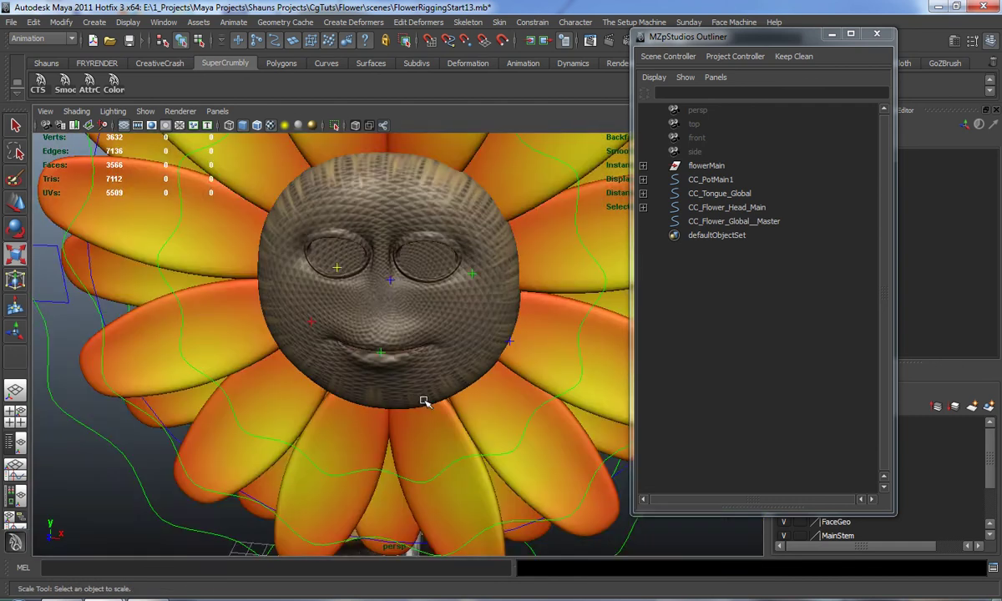
{"action": "left_click_drag", "start_coordinate": [411, 392], "coordinate": [402, 382], "text": "alt"}
{"action": "middle_click_drag", "start_coordinate": [402, 382], "coordinate": [406, 301], "text": "alt"}
{"action": "left_click_drag", "start_coordinate": [406, 301], "coordinate": [374, 247], "text": "alt"}
{"action": "middle_click_drag", "start_coordinate": [374, 248], "coordinate": [382, 291], "text": "alt"}
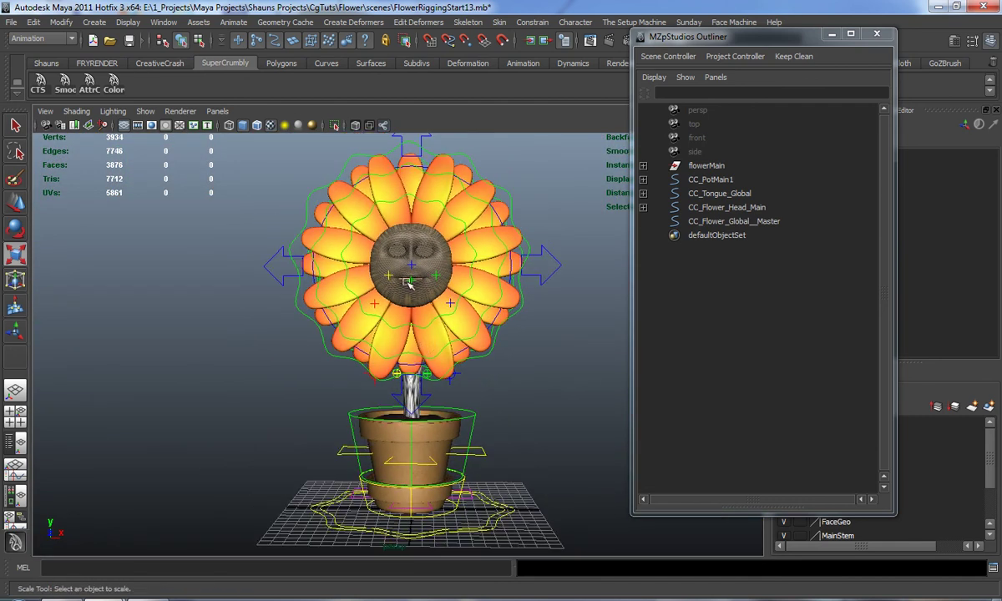
{"action": "right_click_drag", "start_coordinate": [420, 309], "coordinate": [405, 335], "text": "alt"}
{"action": "left_click_drag", "start_coordinate": [412, 244], "coordinate": [401, 353], "text": "alt"}
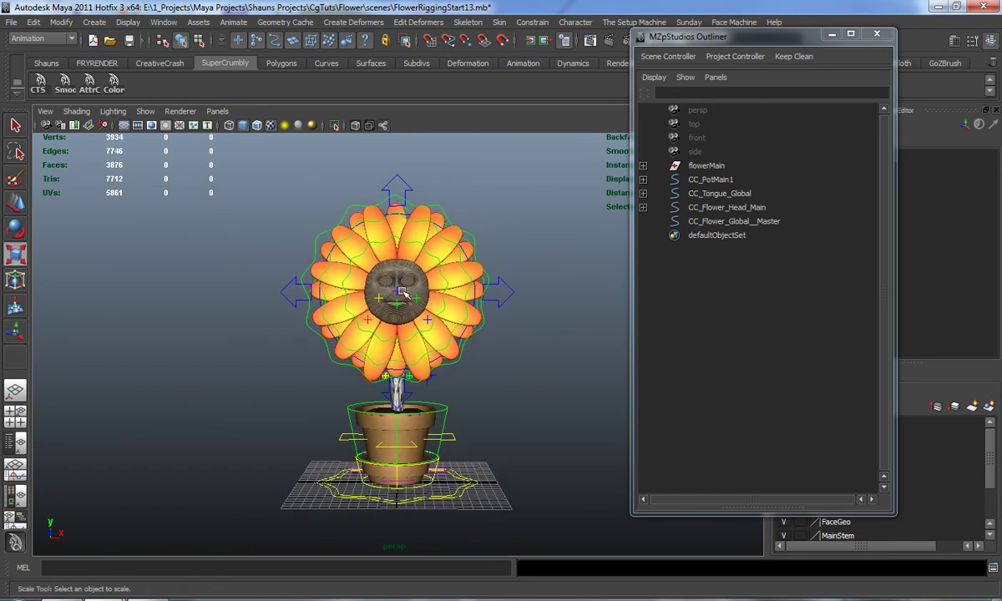
{"action": "right_click_drag", "start_coordinate": [425, 250], "coordinate": [459, 249], "text": "alt"}
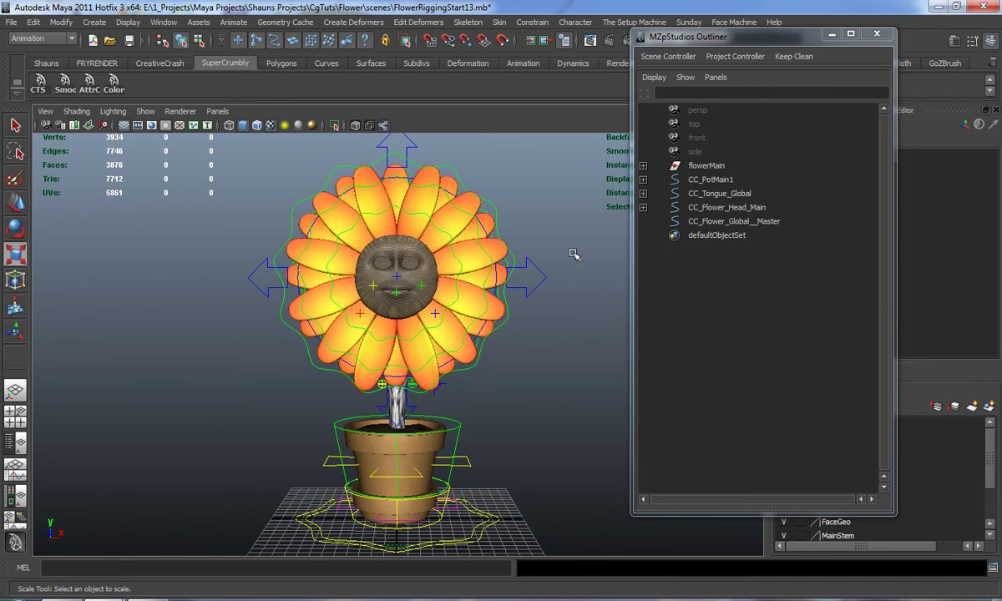
- Parent CC_PotMain1, CC_Tongue_Global and CC_Flower_Head_Main under CC_Flower_Global__Master and select the master control
{"action": "left_click", "coordinate": [711, 180]}
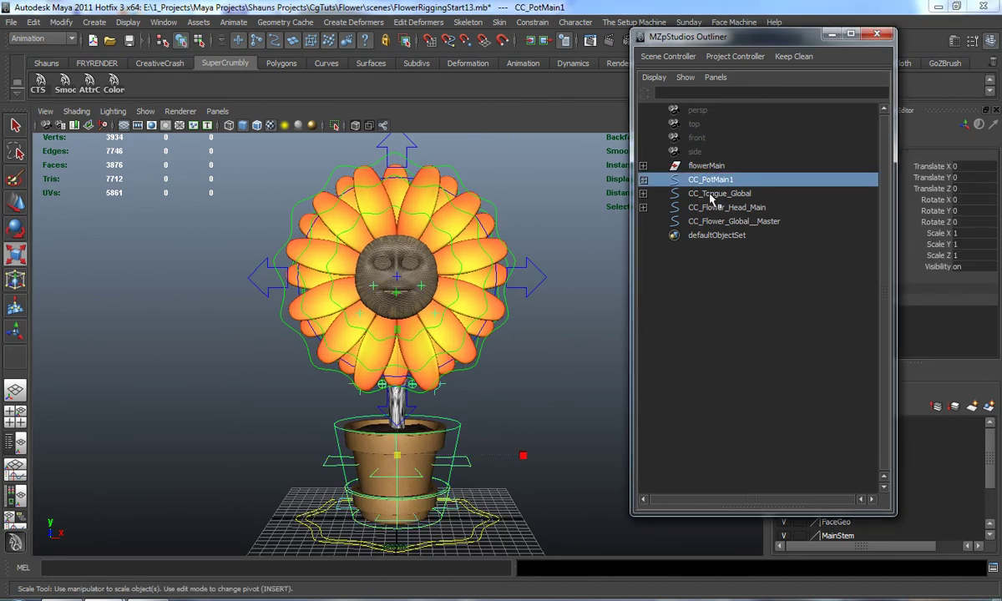
{"action": "left_click", "coordinate": [711, 194], "text": "ctrl"}
{"action": "left_click", "coordinate": [714, 210], "text": "ctrl"}
{"action": "middle_click_drag", "start_coordinate": [480, 447], "coordinate": [473, 372], "text": "alt"}
{"action": "left_click_drag", "start_coordinate": [473, 392], "coordinate": [499, 466], "text": "alt"}
{"action": "left_click", "coordinate": [474, 441], "text": "shift"}
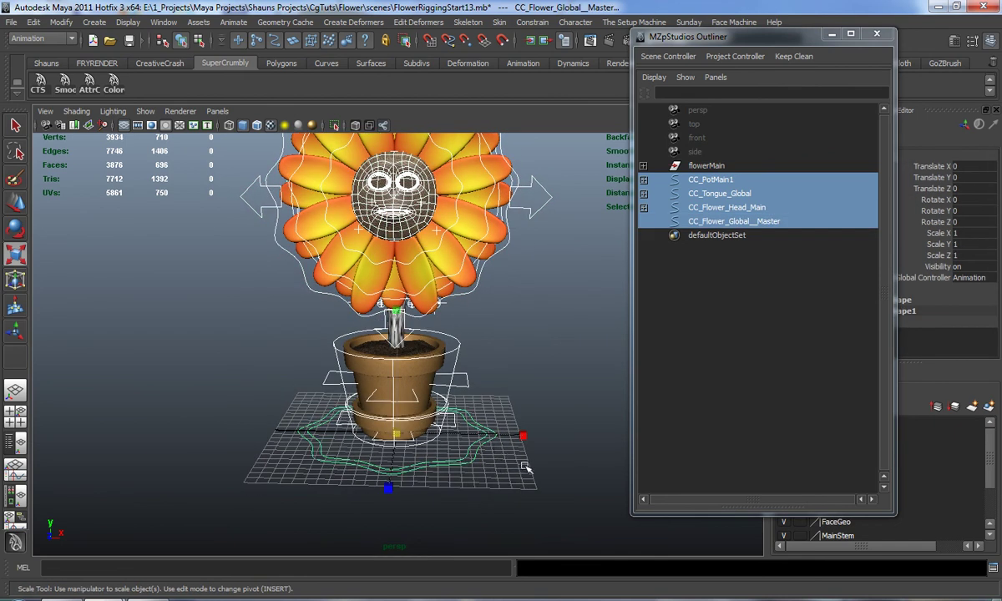
{"action": "key", "text": "p"}
{"action": "left_click", "coordinate": [472, 458]}
{"action": "left_click", "coordinate": [471, 456]}
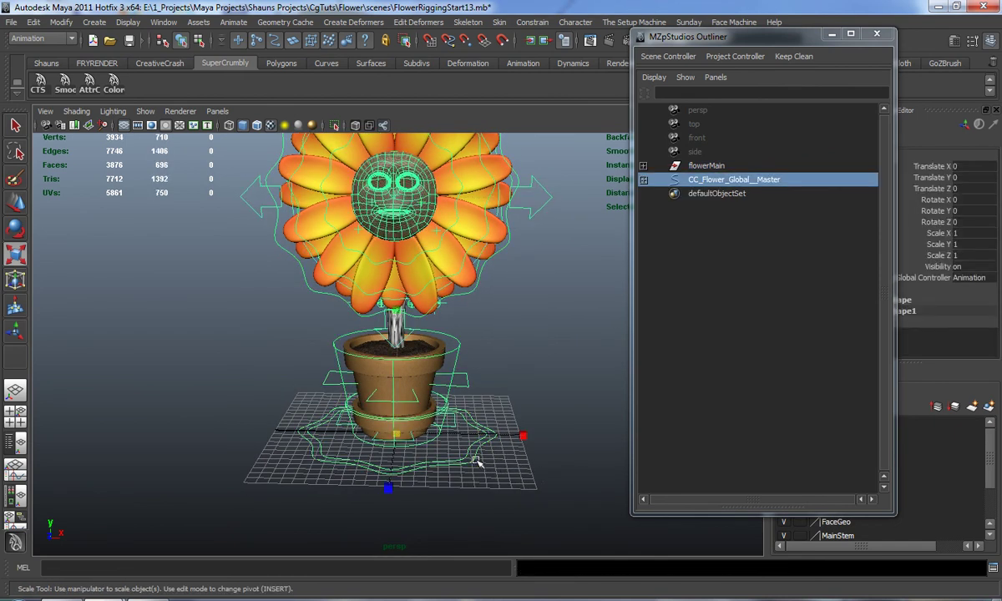
- Test the hierarchy by rotating CC_Flower_Global__Master about -24 degrees around Z and undo the rotation
{"action": "key", "text": "e"}
{"action": "left_click_drag", "start_coordinate": [464, 334], "coordinate": [360, 315]}
{"action": "key", "text": "ctrl+z"}
{"action": "key", "text": "ctrl+z"}
{"action": "key", "text": "ctrl+z"}
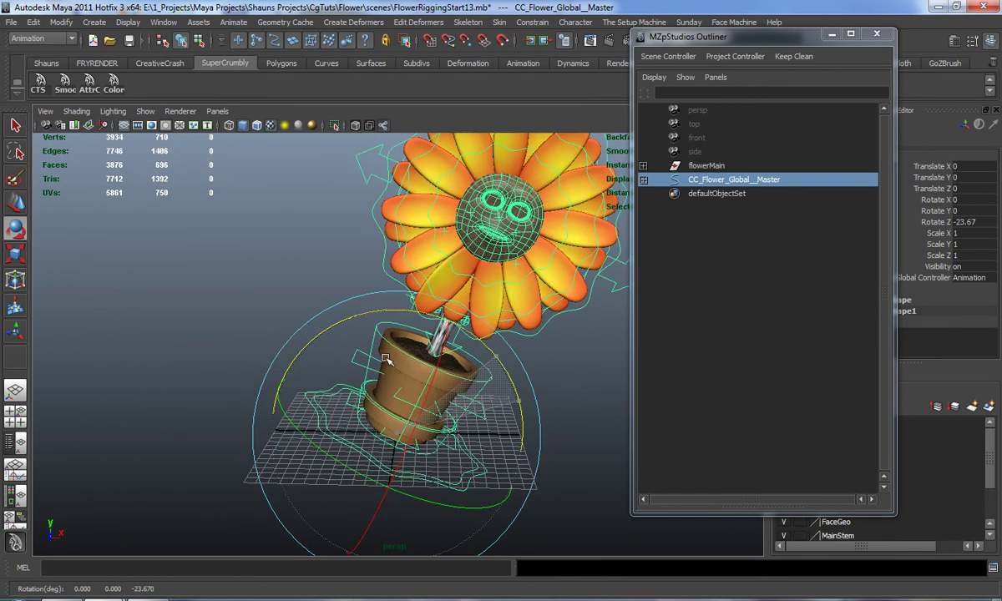
- Test moving CC_Flower_Global__Master sideways with the whole rig, undo the test, and deselect the control
{"action": "key", "text": "w"}
{"action": "left_click_drag", "start_coordinate": [396, 433], "coordinate": [161, 425]}
{"action": "key", "text": "ctrl+z"}
{"action": "key", "text": "r"}
{"action": "key", "text": "ctrl+z"}
{"action": "left_click", "coordinate": [193, 404]}
- Close the MZpStudios Outliner and select the CC_Flower_Global__Master curve around the pot's base
{"action": "key", "text": "a"}
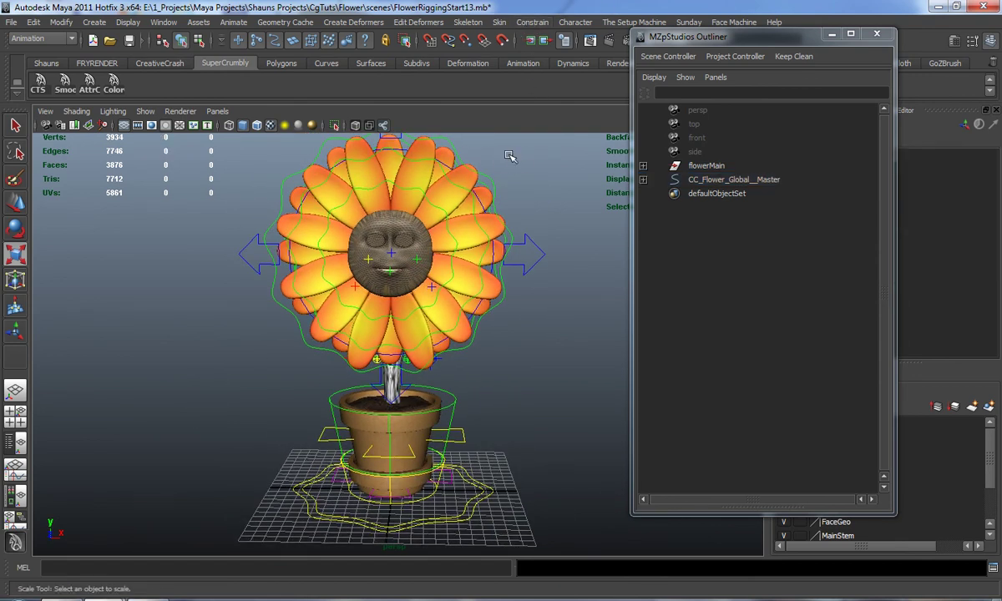
{"action": "scroll", "coordinate": [389, 284], "scroll_direction": "down", "scroll_amount": 4}
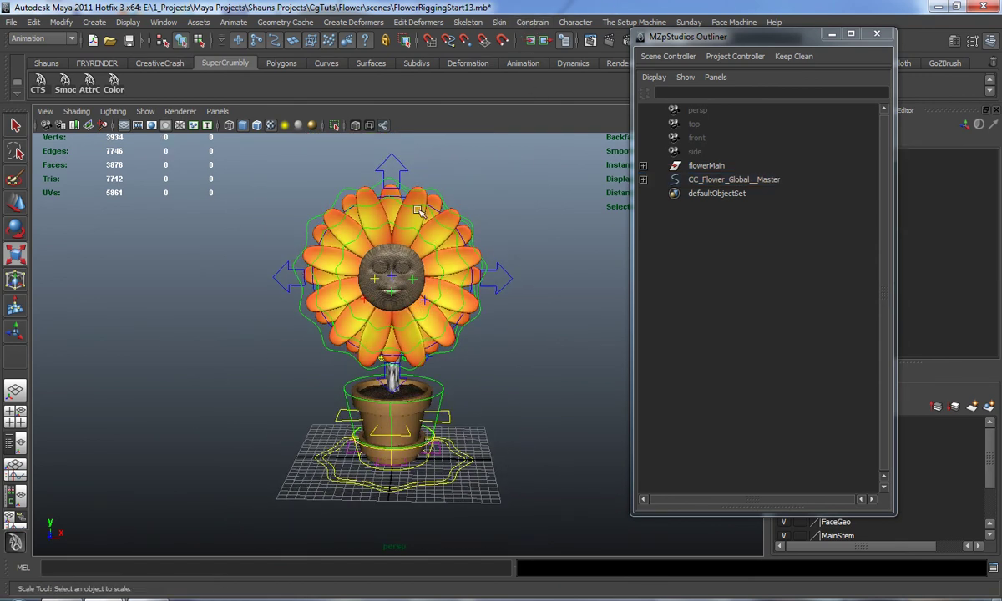
{"action": "right_click_drag", "start_coordinate": [362, 288], "coordinate": [386, 321], "text": "alt"}
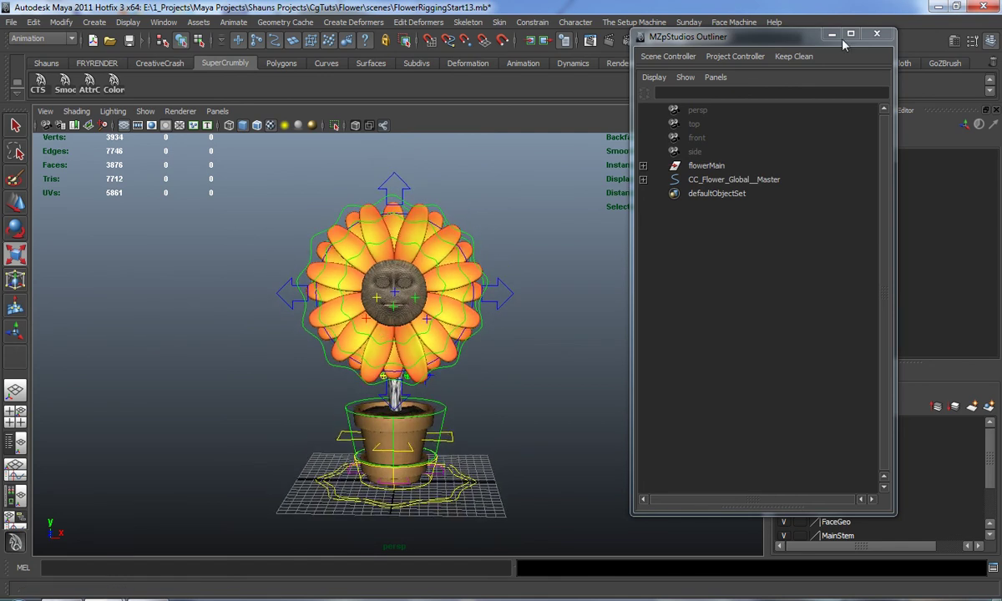
{"action": "left_click", "coordinate": [876, 33]}
{"action": "left_click", "coordinate": [449, 482]}
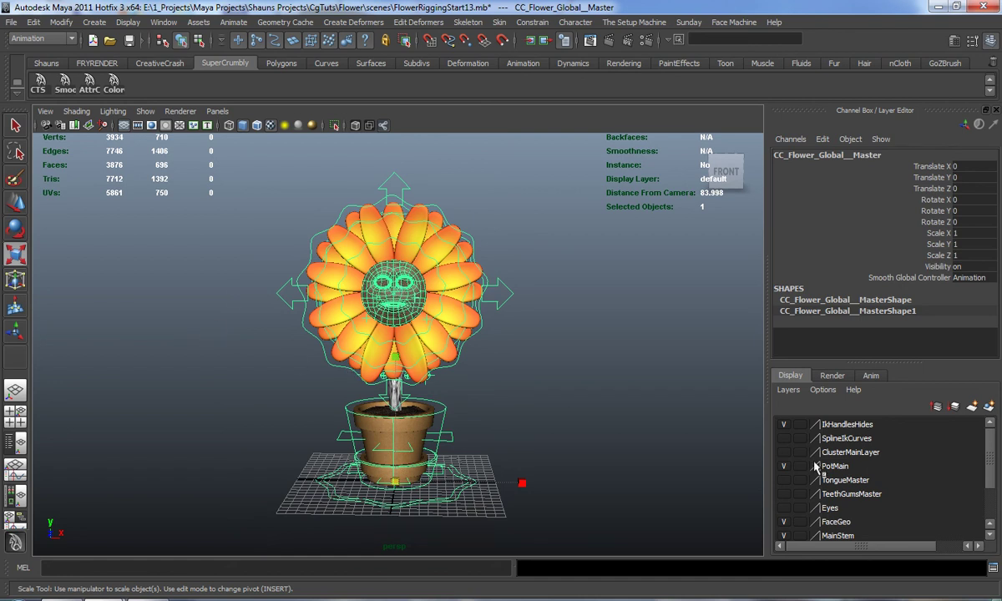
- Give the layer list more room and deselect the CC_Flower_Global__Master control
{"action": "left_click_drag", "start_coordinate": [881, 336], "coordinate": [881, 314]}
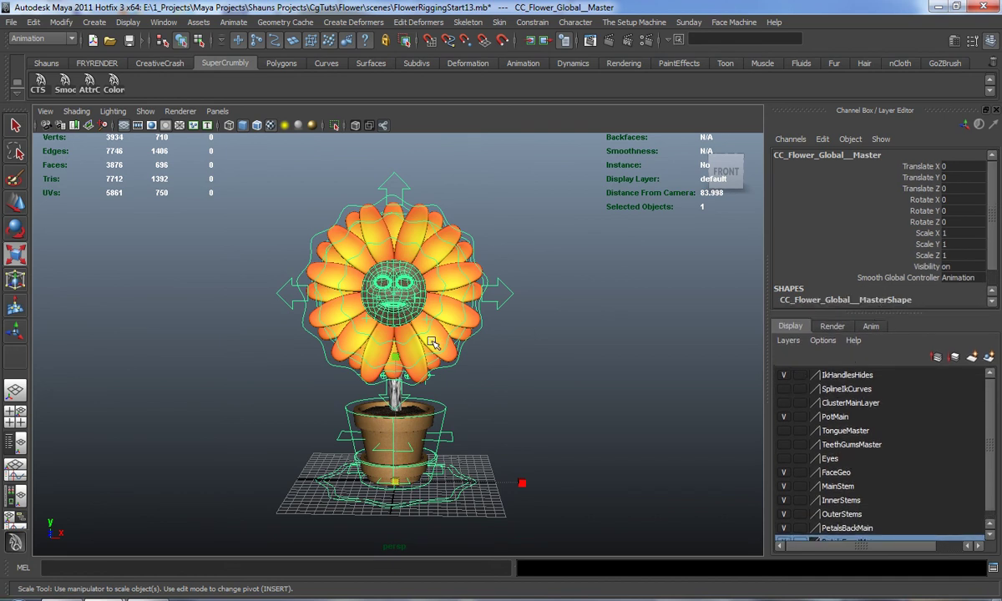
{"action": "left_click", "coordinate": [520, 419]}
{"action": "middle_click_drag", "start_coordinate": [518, 410], "coordinate": [523, 332], "text": "alt"}
{"action": "right_click_drag", "start_coordinate": [523, 332], "coordinate": [516, 395], "text": "alt"}
{"action": "middle_click_drag", "start_coordinate": [516, 396], "coordinate": [517, 409], "text": "alt"}
{"action": "left_click_drag", "start_coordinate": [516, 409], "coordinate": [484, 379], "text": "alt"}
- Test moving one of the rig's controls, undo the test, and clear the selection
{"action": "left_click", "coordinate": [484, 378]}
{"action": "key", "text": "w"}
{"action": "key", "text": "ctrl+z"}
{"action": "left_click", "coordinate": [562, 408]}
{"action": "right_click_drag", "start_coordinate": [560, 405], "coordinate": [449, 360], "text": "alt"}
{"action": "middle_click_drag", "start_coordinate": [449, 360], "coordinate": [456, 409], "text": "alt"}
{"action": "left_click_drag", "start_coordinate": [456, 409], "coordinate": [447, 404], "text": "alt"}
{"action": "middle_click_drag", "start_coordinate": [447, 404], "coordinate": [448, 414], "text": "alt"}
{"action": "left_click_drag", "start_coordinate": [448, 415], "coordinate": [470, 399], "text": "alt"}
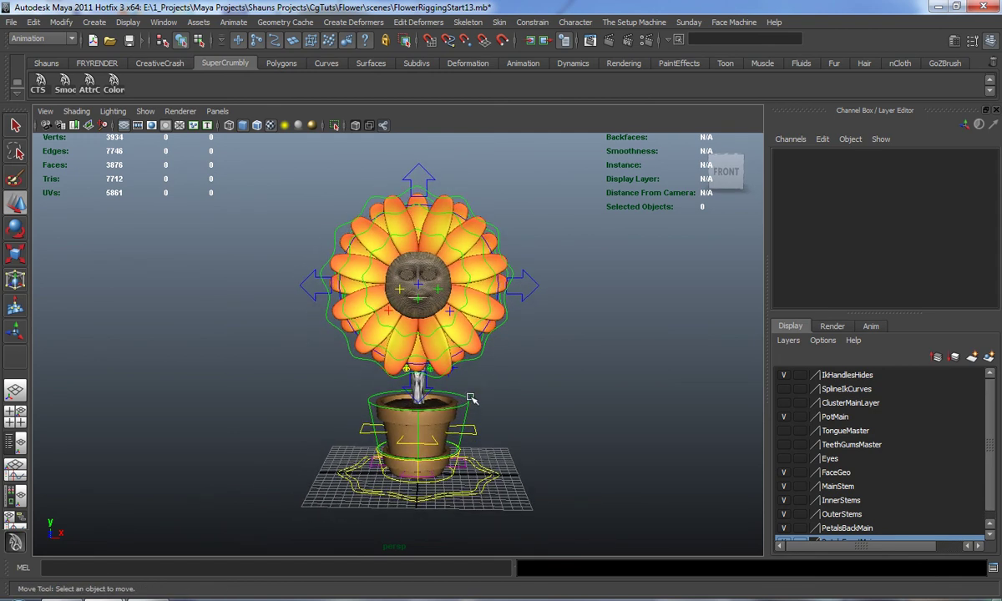
- Select the CC_Pot_Sway control around the pot and lock its Translate X, Y and Z channels
{"action": "middle_click_drag", "start_coordinate": [448, 367], "coordinate": [425, 332], "text": "alt"}
{"action": "right_click_drag", "start_coordinate": [425, 332], "coordinate": [425, 372], "text": "alt"}
{"action": "left_click_drag", "start_coordinate": [425, 371], "coordinate": [510, 405], "text": "alt"}
{"action": "left_click", "coordinate": [451, 399]}
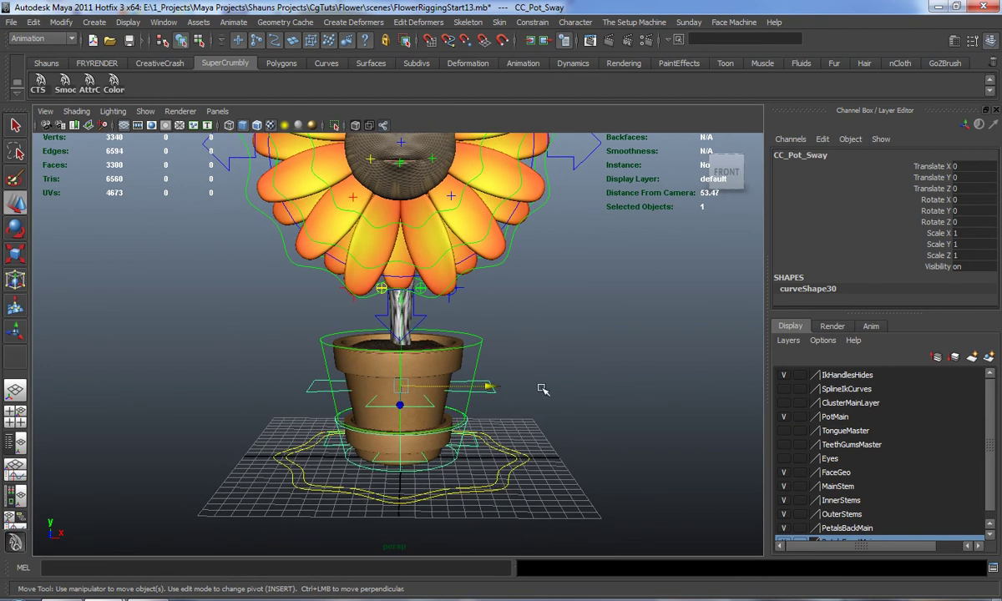
{"action": "left_click_drag", "start_coordinate": [931, 167], "coordinate": [935, 192]}
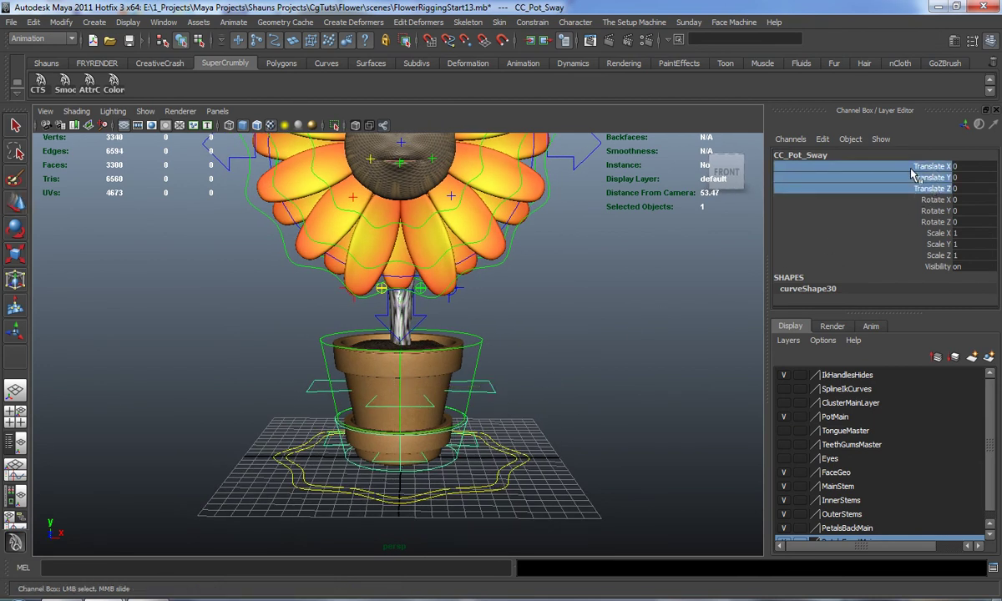
{"action": "right_click", "coordinate": [912, 173]}
{"action": "left_click", "coordinate": [892, 424]}
- Test moving and rotating CC_Pot_Sway, undo the test, and deselect the control
{"action": "key", "text": "w"}
{"action": "left_click_drag", "start_coordinate": [544, 370], "coordinate": [384, 416], "text": "alt"}
{"action": "key", "text": "e"}
{"action": "key", "text": "ctrl+z"}
{"action": "left_click", "coordinate": [636, 426]}
- Test-rotate CC_Pot_Base_Sway at the pot's base, undo it, and lock the control's Translate X, Y and Z channels
{"action": "left_click_drag", "start_coordinate": [636, 427], "coordinate": [561, 377], "text": "alt"}
{"action": "left_click", "coordinate": [498, 359]}
{"action": "left_click_drag", "start_coordinate": [498, 358], "coordinate": [438, 365], "text": "alt"}
{"action": "key", "text": "ctrl+z"}
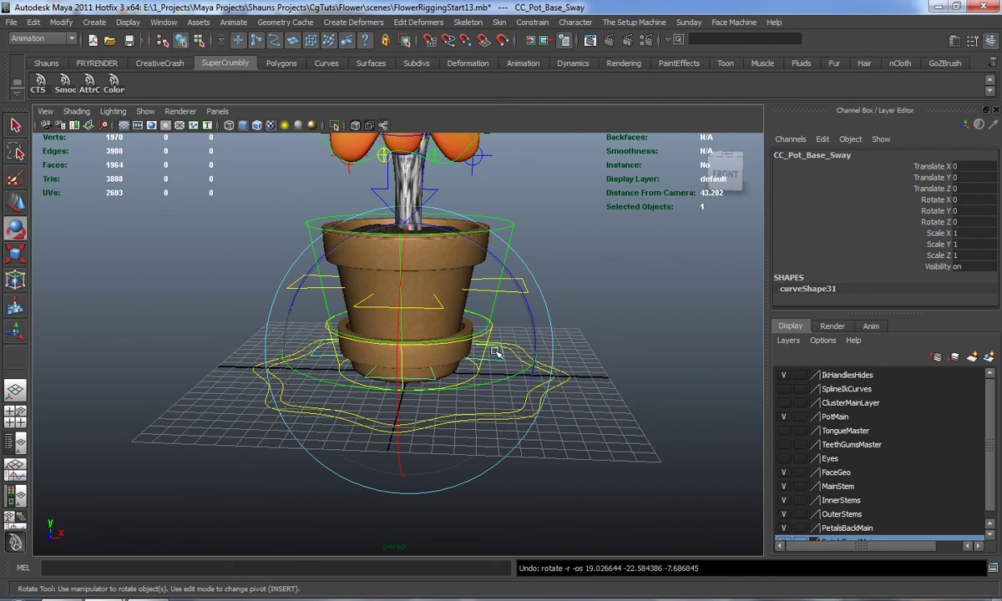
{"action": "left_click_drag", "start_coordinate": [931, 166], "coordinate": [937, 192]}
{"action": "right_click", "coordinate": [936, 192]}
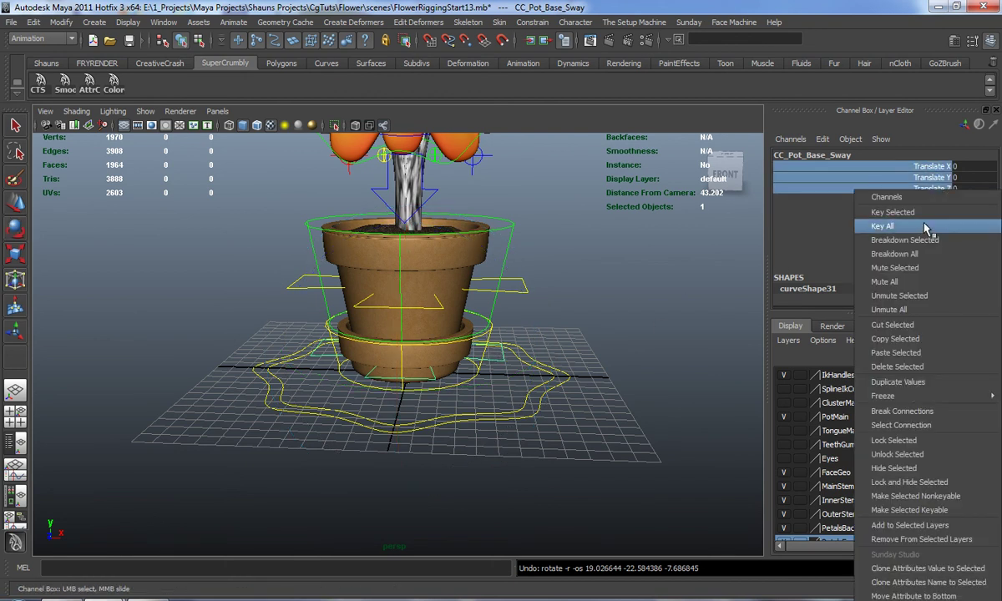
{"action": "left_click", "coordinate": [832, 441]}
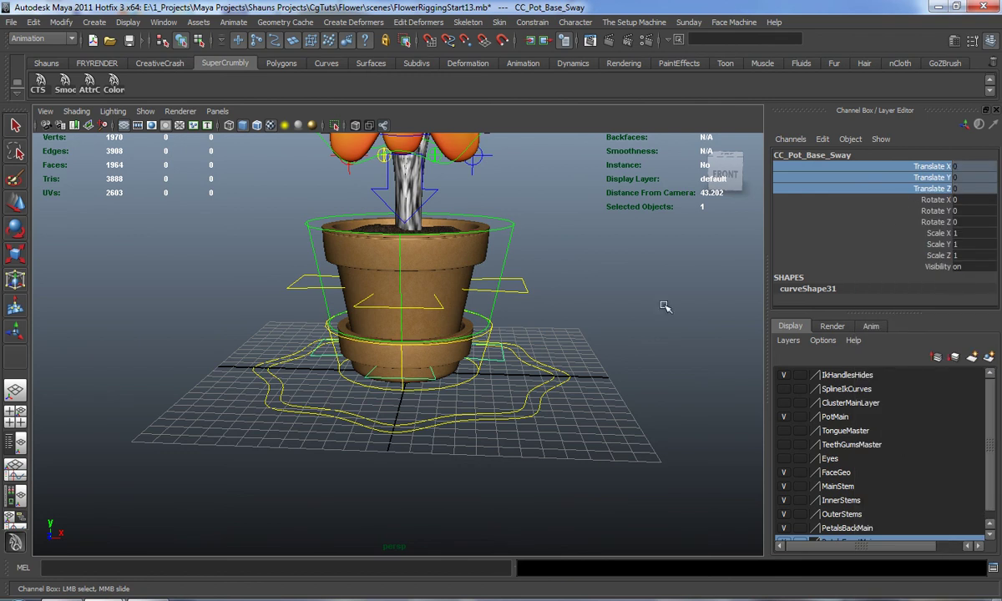
- Test rotating CC_Pot_Base_Sway freely with its translation locked, undo the rotation, and deselect the control
{"action": "left_click_drag", "start_coordinate": [570, 307], "coordinate": [555, 326], "text": "alt"}
{"action": "key", "text": "e"}
{"action": "left_click_drag", "start_coordinate": [502, 272], "coordinate": [465, 242]}
{"action": "left_click_drag", "start_coordinate": [457, 336], "coordinate": [469, 302]}
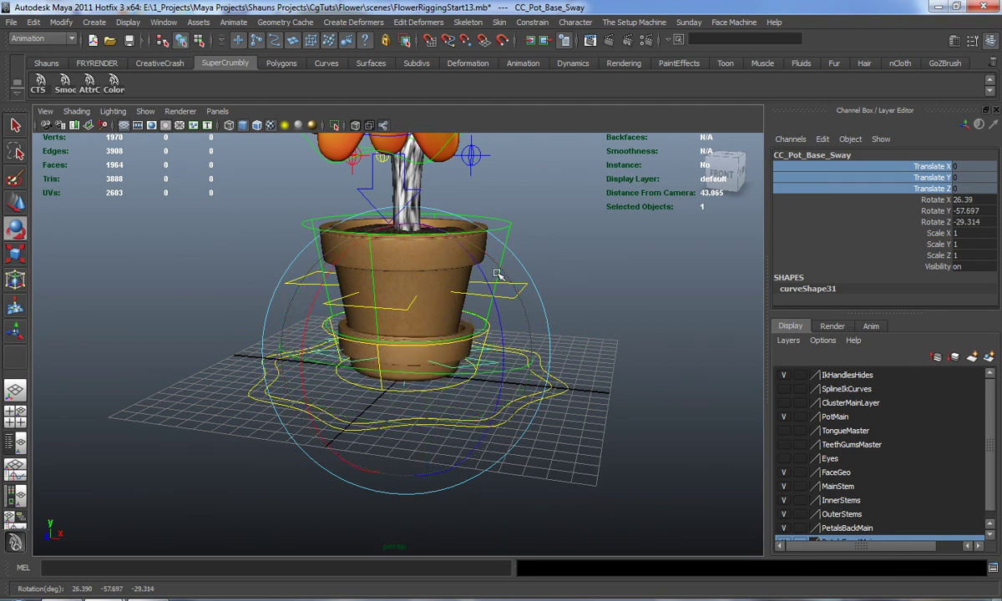
{"action": "key", "text": "ctrl+z"}
{"action": "left_click_drag", "start_coordinate": [451, 319], "coordinate": [387, 326], "text": "alt"}
{"action": "left_click", "coordinate": [159, 290]}
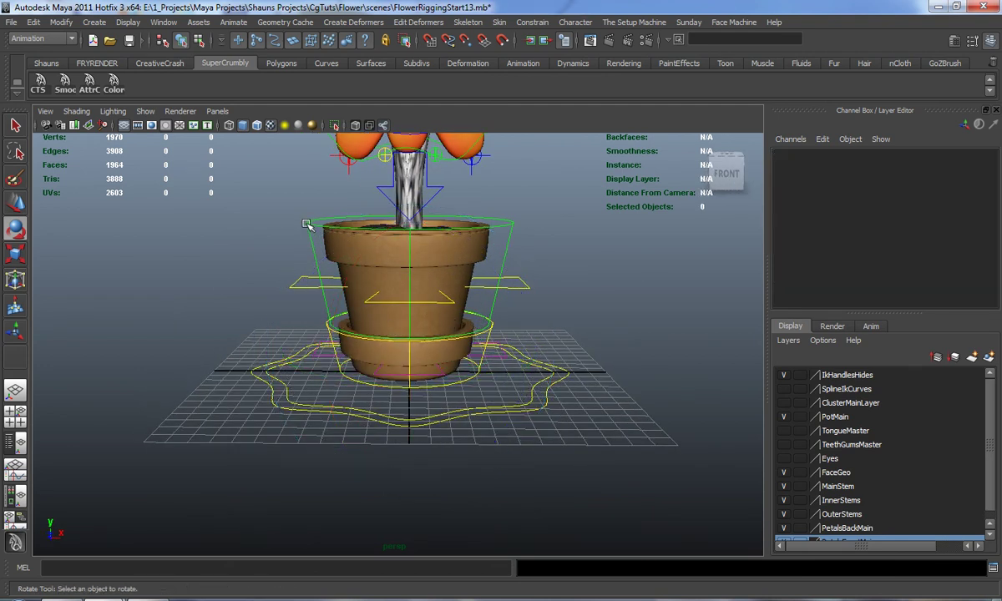
- Test moving the CC_PotMain1 control around the pot, undo the moves, and deselect it
{"action": "left_click", "coordinate": [311, 224]}
{"action": "left_click_drag", "start_coordinate": [423, 246], "coordinate": [331, 329], "text": "alt"}
{"action": "key", "text": "w"}
{"action": "key", "text": "ctrl+z"}
{"action": "key", "text": "ctrl+z"}
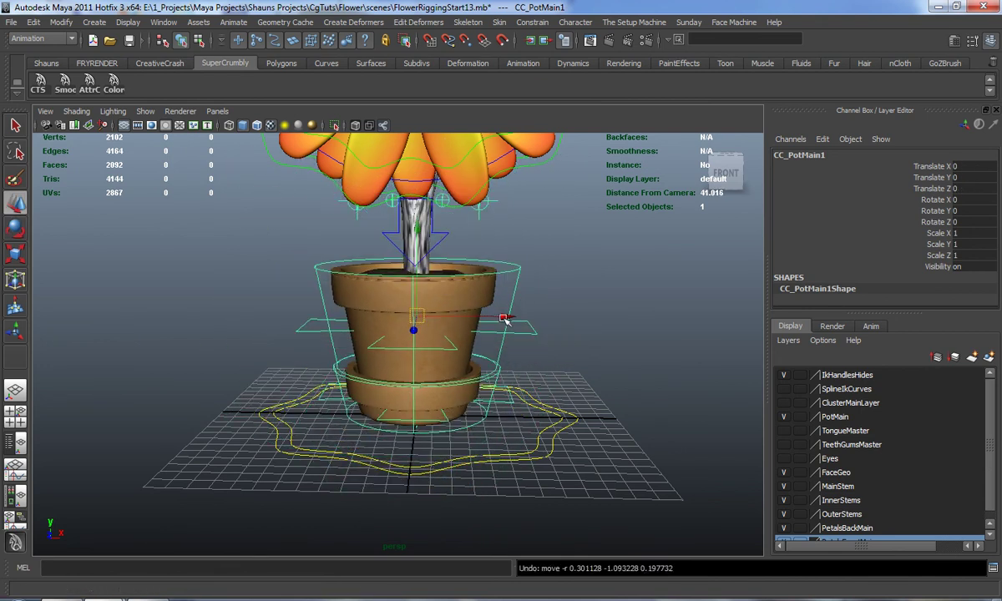
{"action": "left_click_drag", "start_coordinate": [347, 293], "coordinate": [574, 306], "text": "alt"}
{"action": "left_click", "coordinate": [541, 258]}
- Select CC_Flower_Head_Main to check the head control and its channels, and clear the selection
{"action": "middle_click_drag", "start_coordinate": [534, 259], "coordinate": [529, 348], "text": "alt"}
{"action": "scroll", "coordinate": [528, 349], "scroll_direction": "up", "scroll_amount": 4}
{"action": "left_click_drag", "start_coordinate": [527, 347], "coordinate": [379, 333], "text": "alt"}
{"action": "left_click", "coordinate": [484, 323]}
{"action": "right_click_drag", "start_coordinate": [380, 333], "coordinate": [291, 356], "text": "alt"}
{"action": "left_click_drag", "start_coordinate": [291, 357], "coordinate": [253, 355], "text": "alt"}
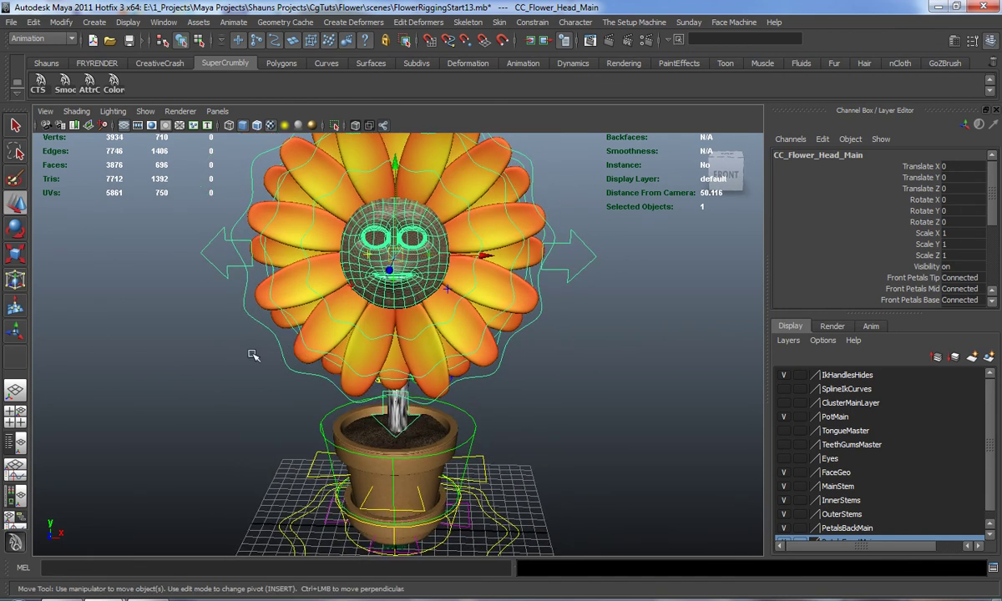
{"action": "left_click", "coordinate": [187, 390]}
{"action": "scroll", "coordinate": [192, 393], "scroll_direction": "down", "scroll_amount": 2}
{"action": "left_click_drag", "start_coordinate": [194, 396], "coordinate": [201, 383], "text": "alt"}
{"action": "middle_click_drag", "start_coordinate": [201, 382], "coordinate": [216, 407], "text": "alt"}
{"action": "left_click_drag", "start_coordinate": [217, 407], "coordinate": [305, 354], "text": "alt"}
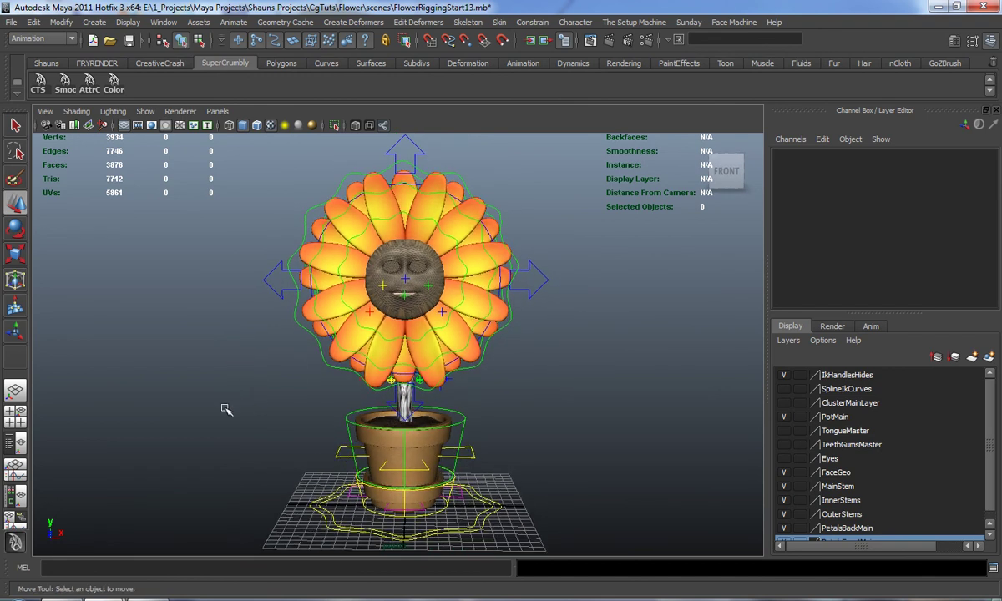
{"action": "middle_click_drag", "start_coordinate": [439, 297], "coordinate": [413, 305], "text": "alt"}
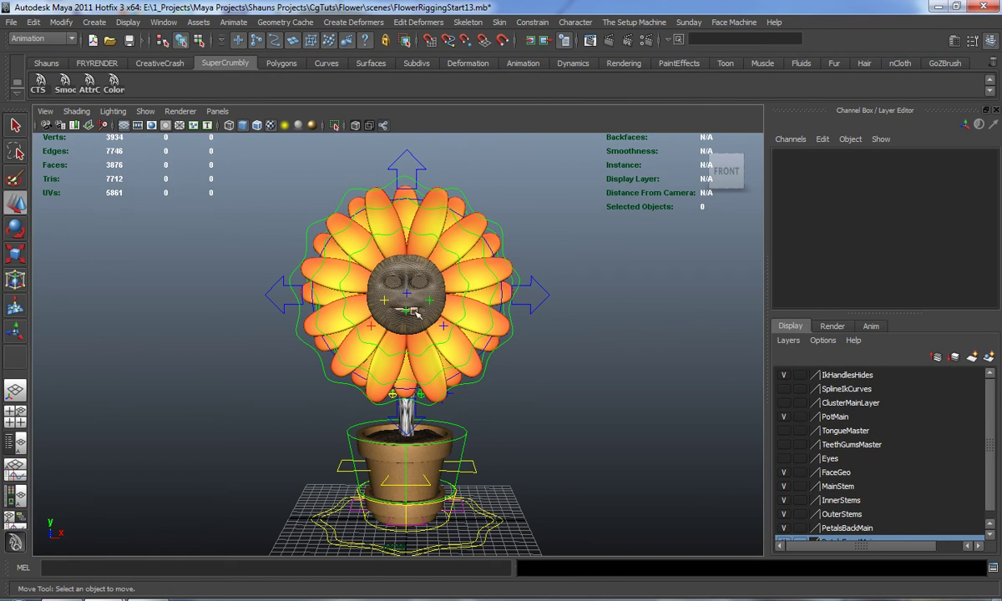
{"action": "right_click_drag", "start_coordinate": [407, 336], "coordinate": [369, 336], "text": "alt"}
{"action": "middle_click_drag", "start_coordinate": [369, 337], "coordinate": [368, 335], "text": "alt"}
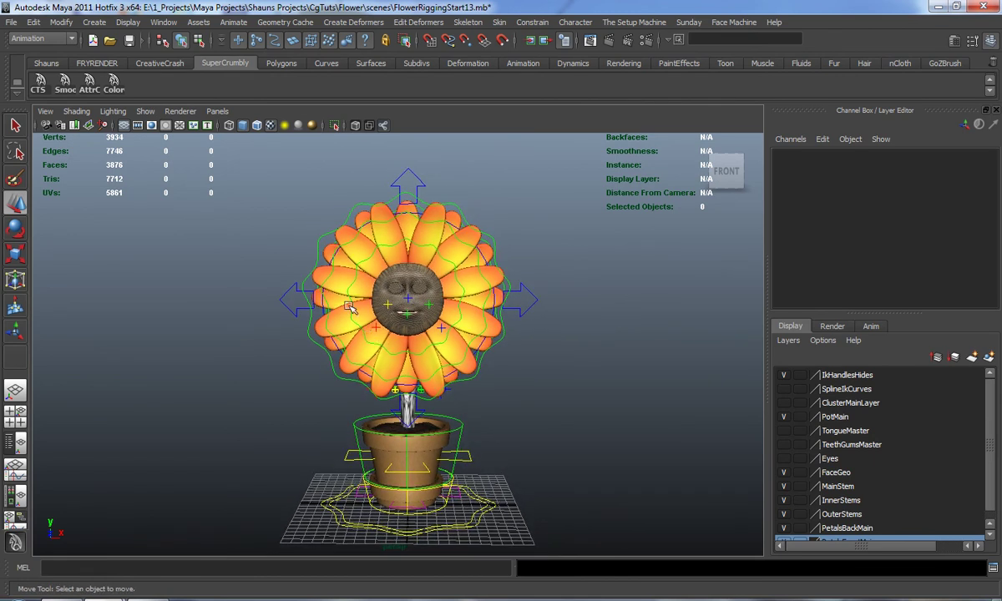